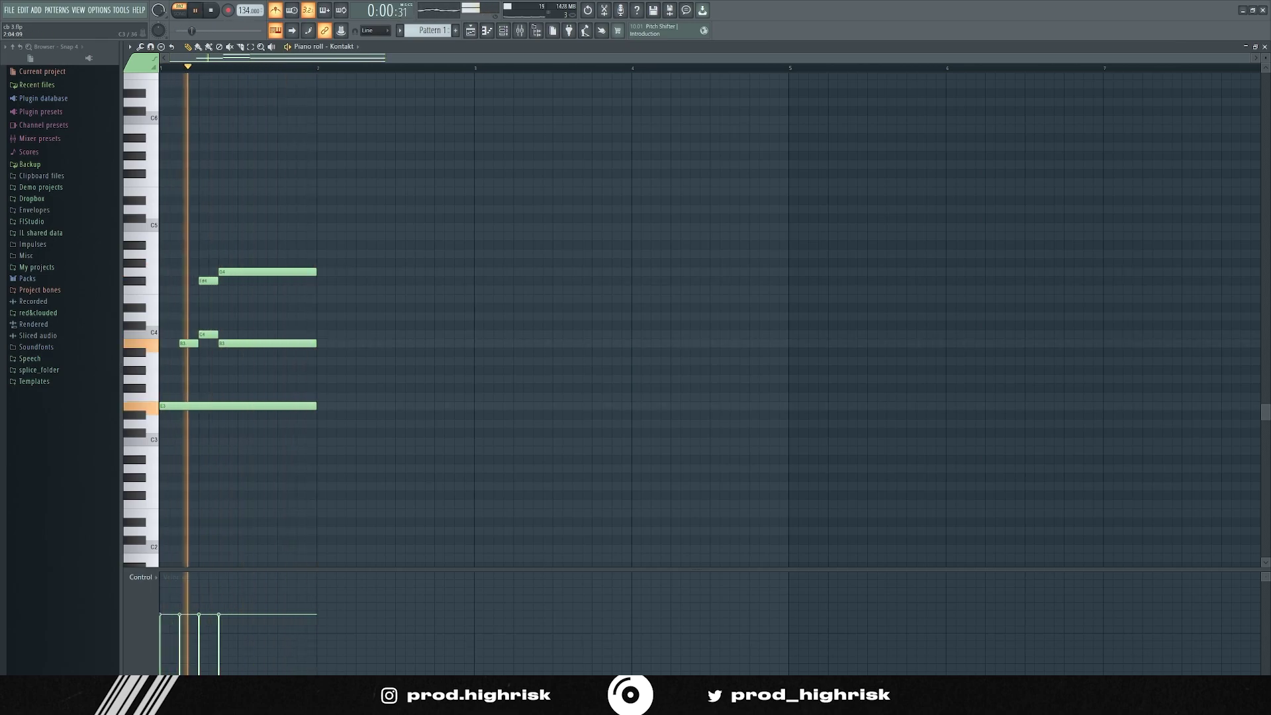
Step: Play the piano melody and open its Kontakt instrument to view the loaded NOIRE Felt patch
key("space")
scroll(218, 304, "up", 2)
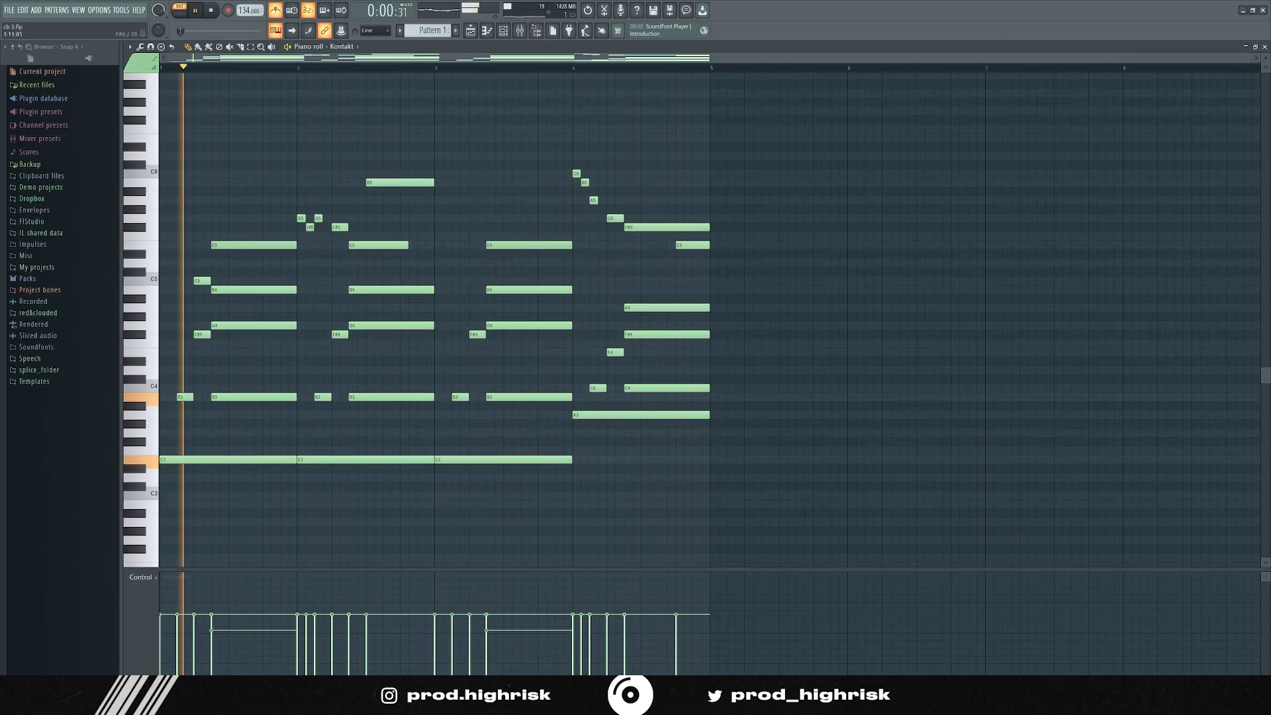
left_click(503, 31)
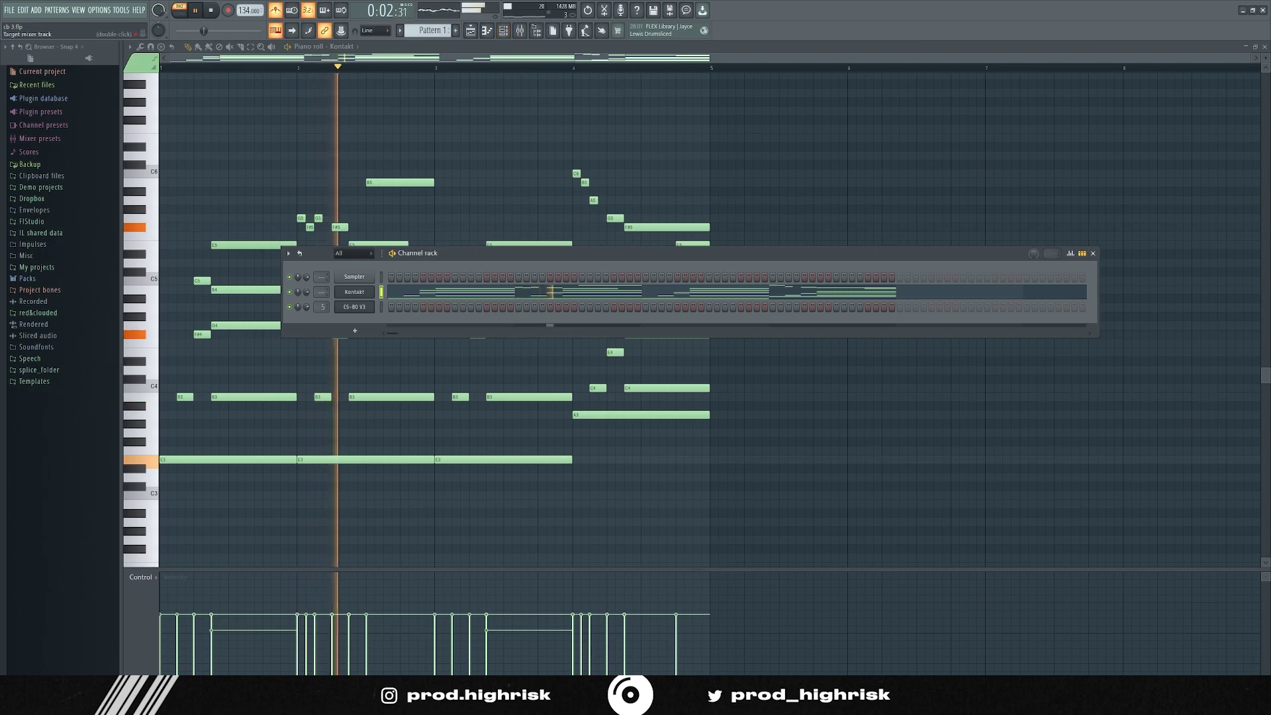
left_click(354, 292)
scroll(416, 331, "down", 5)
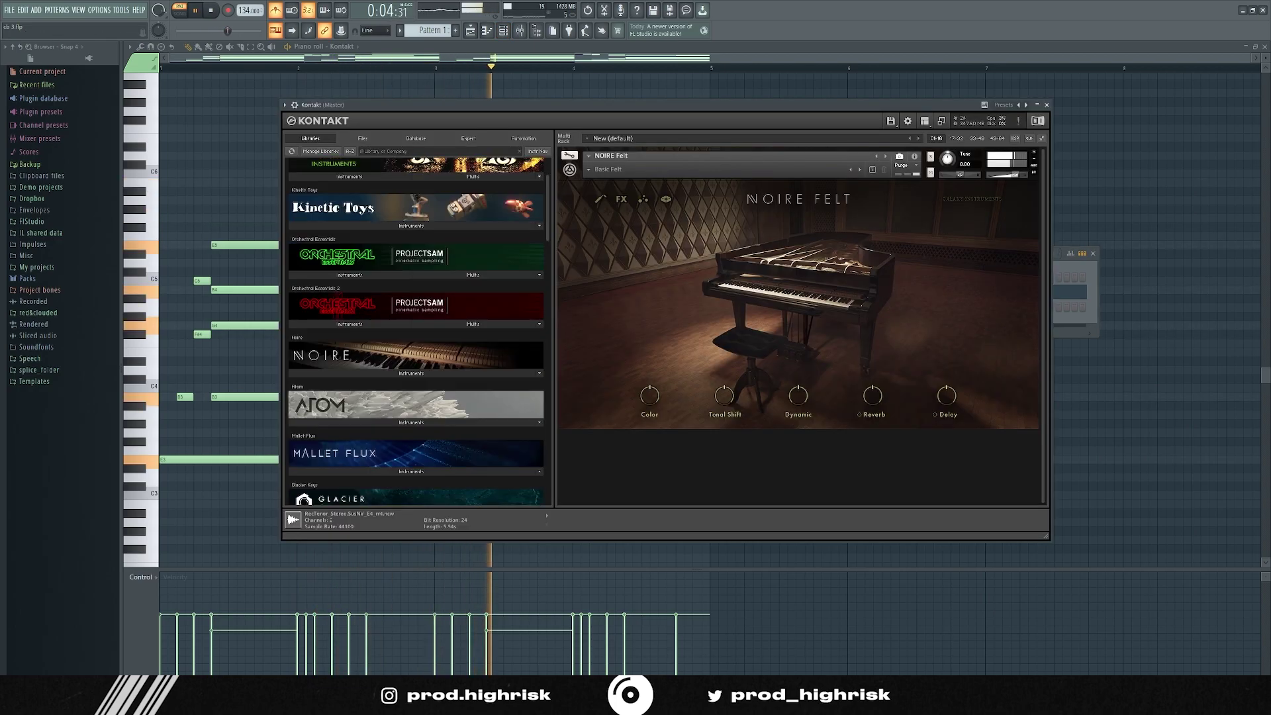
scroll(416, 331, "down", 4)
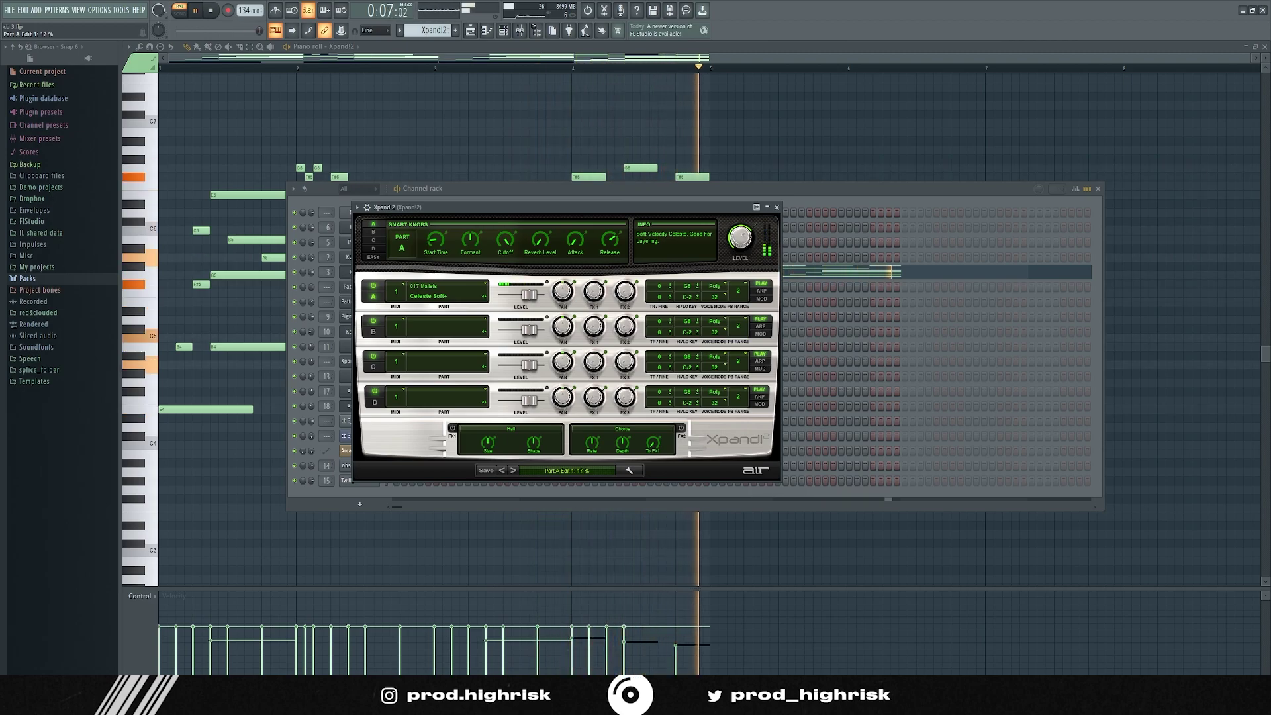
Step: Show the Easy smart knobs in Xpand!2 and turn the first knob up slightly for the Celeste Soft+ layer
left_click(374, 257)
left_click_drag(436, 240, 436, 225)
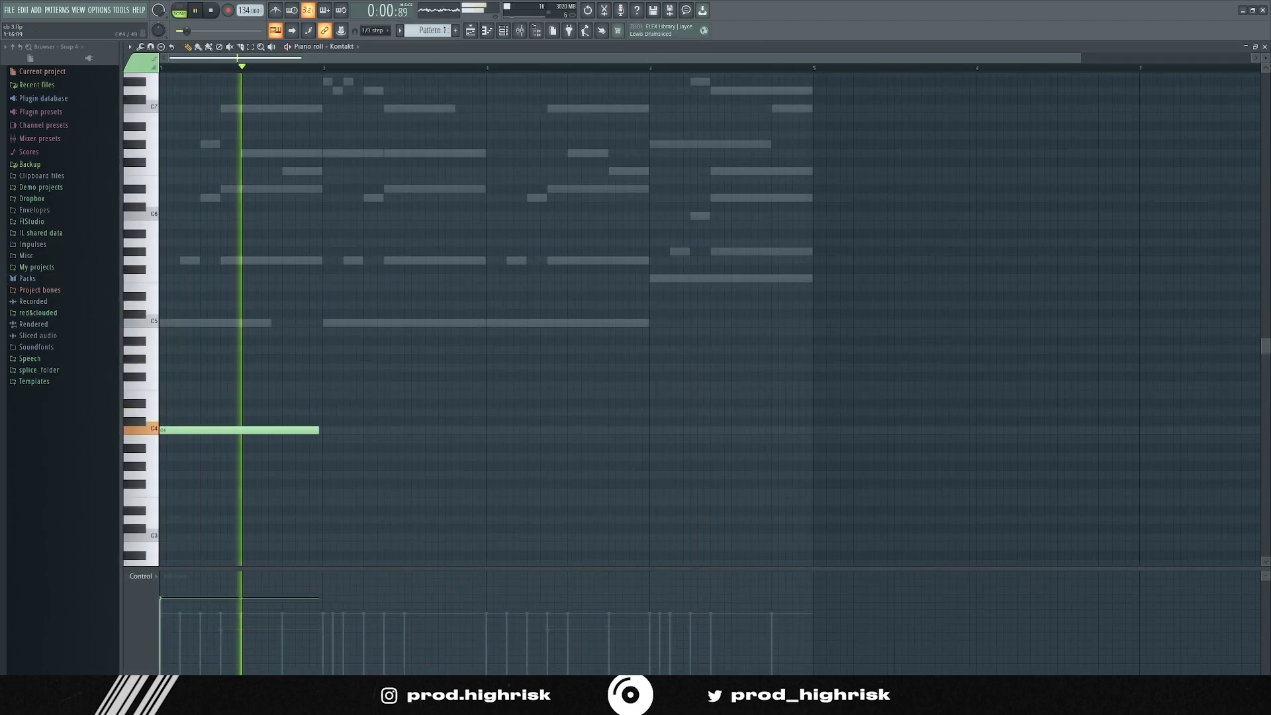
Step: Add one-bar notes G3, G#3 and D3 in bars 2, 3 and 4 of the Kontakt part
left_click_drag(329, 475, 325, 474)
left_click(489, 466)
scroll(570, 466, "down", 3)
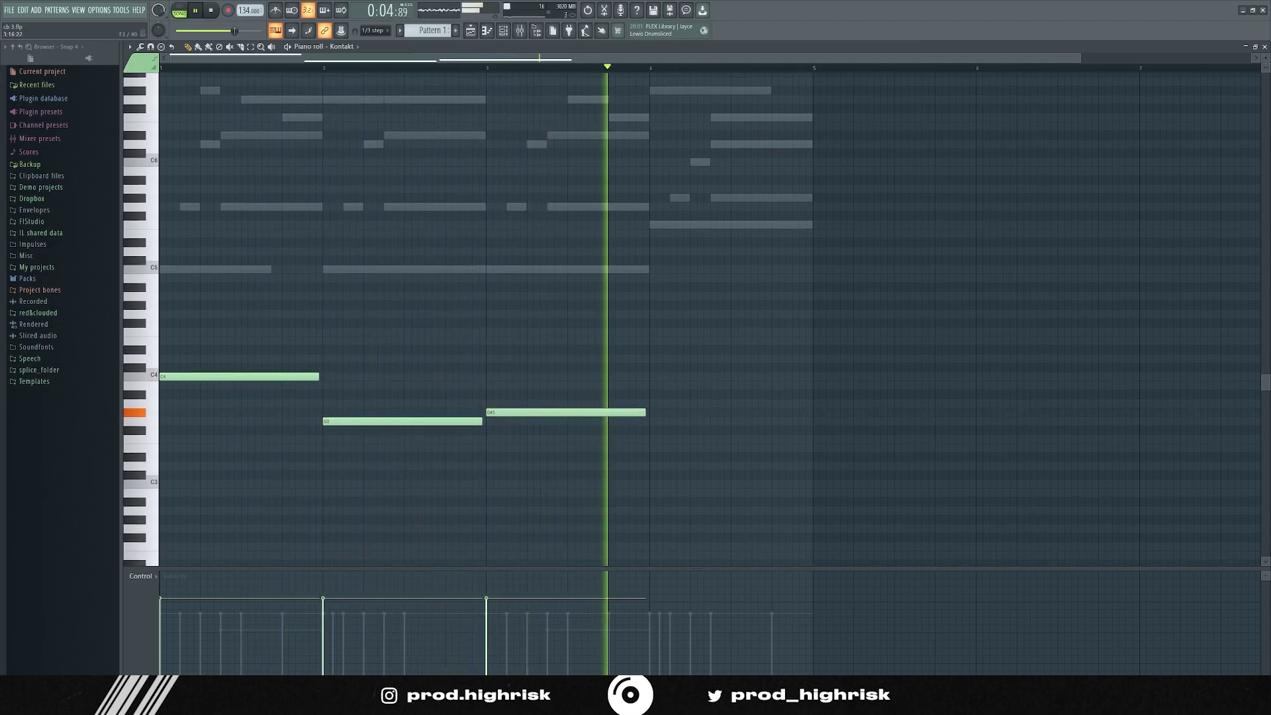
left_click(654, 466)
scroll(654, 466, "down", 1)
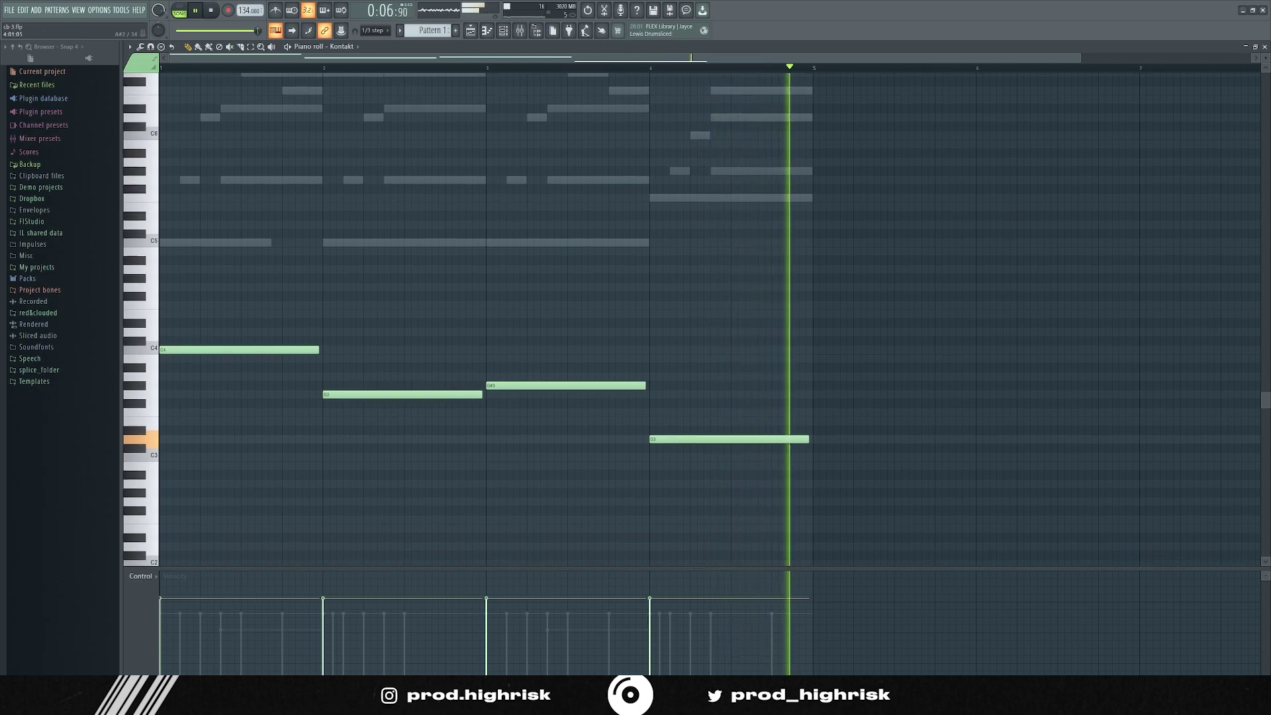
Step: Close the gaps between the Kontakt notes with Quick Legato and add harmony notes, including G3 in bar 1 and F2 in bar 4
key("ctrl+l")
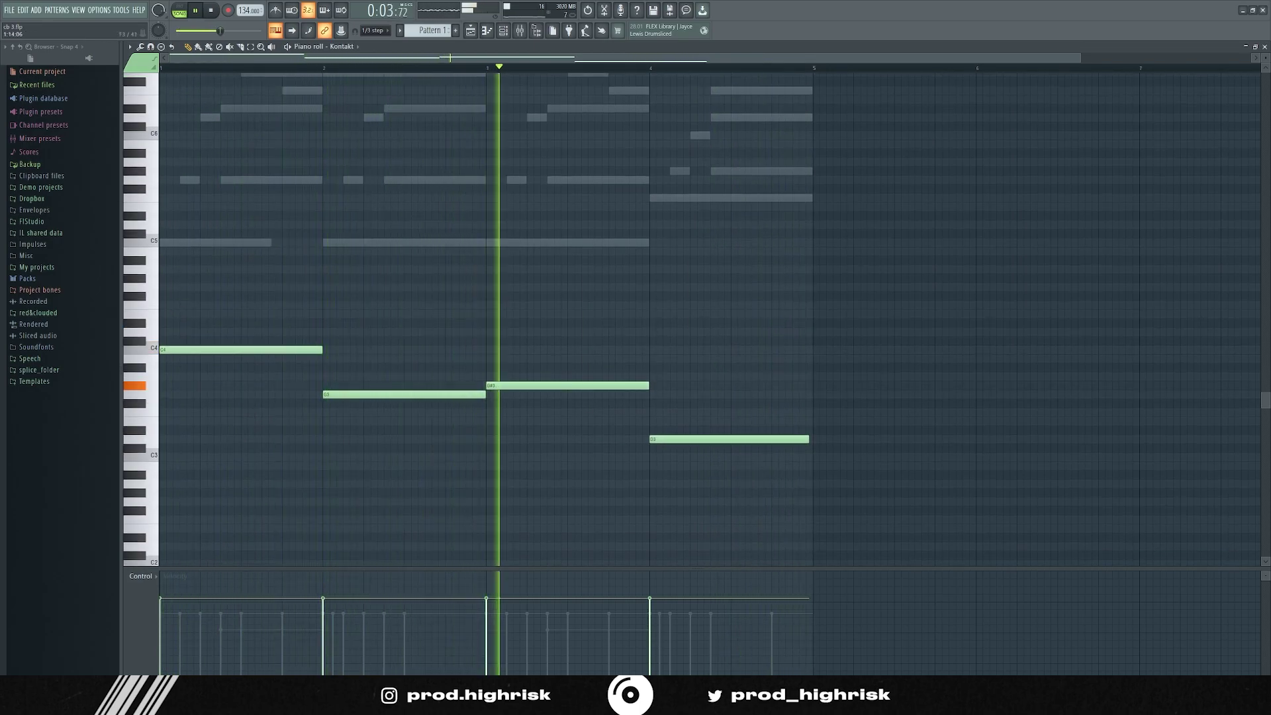
scroll(305, 421, "up", 1)
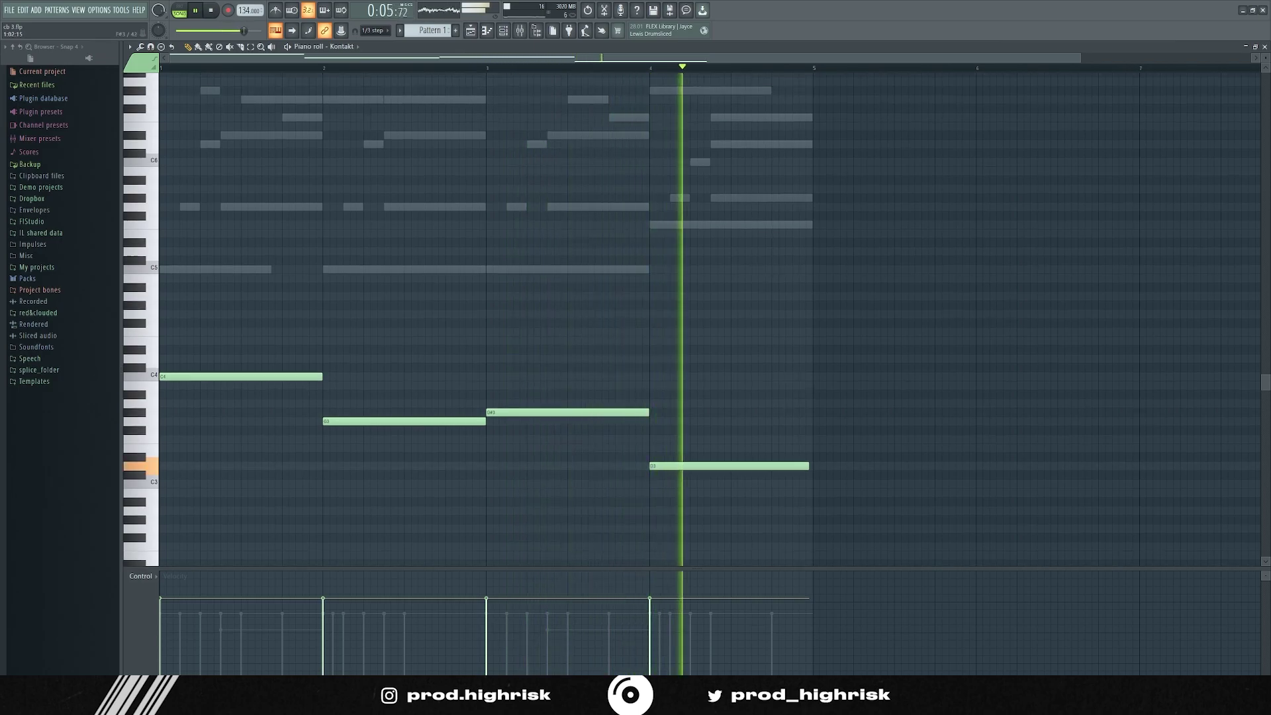
left_click(163, 421)
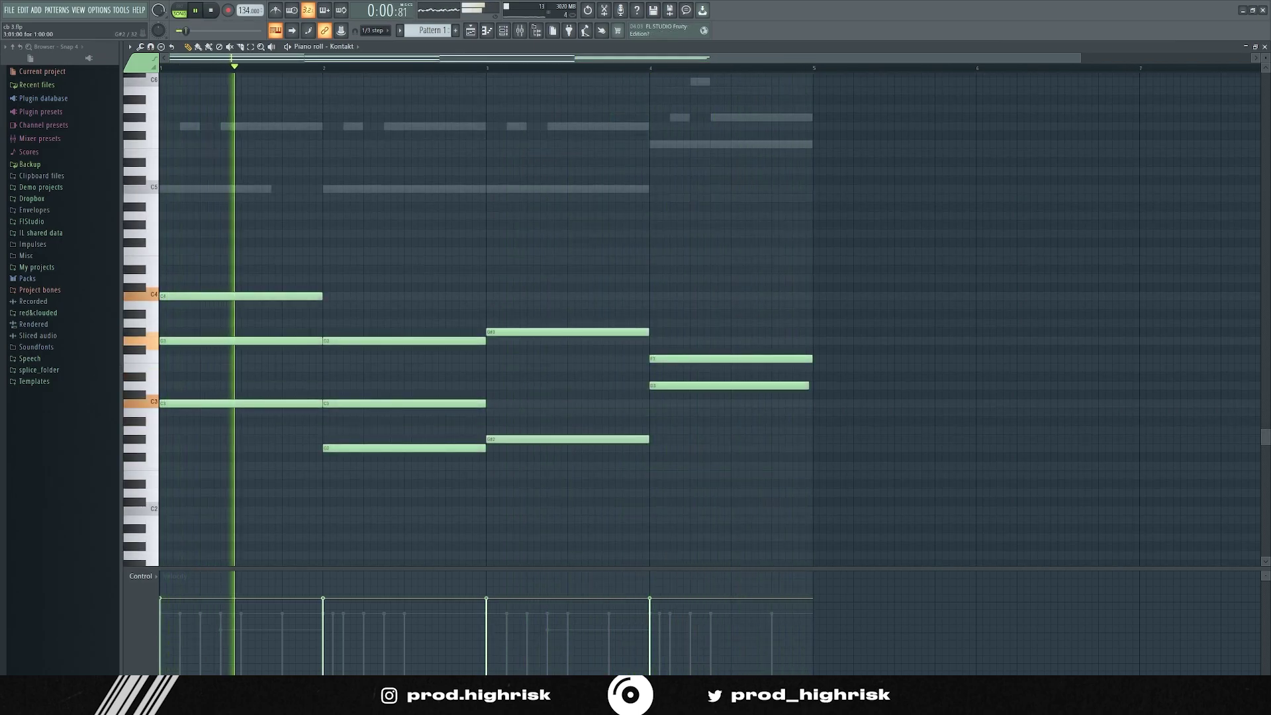
scroll(569, 457, "down", 2)
scroll(570, 463, "up", 2)
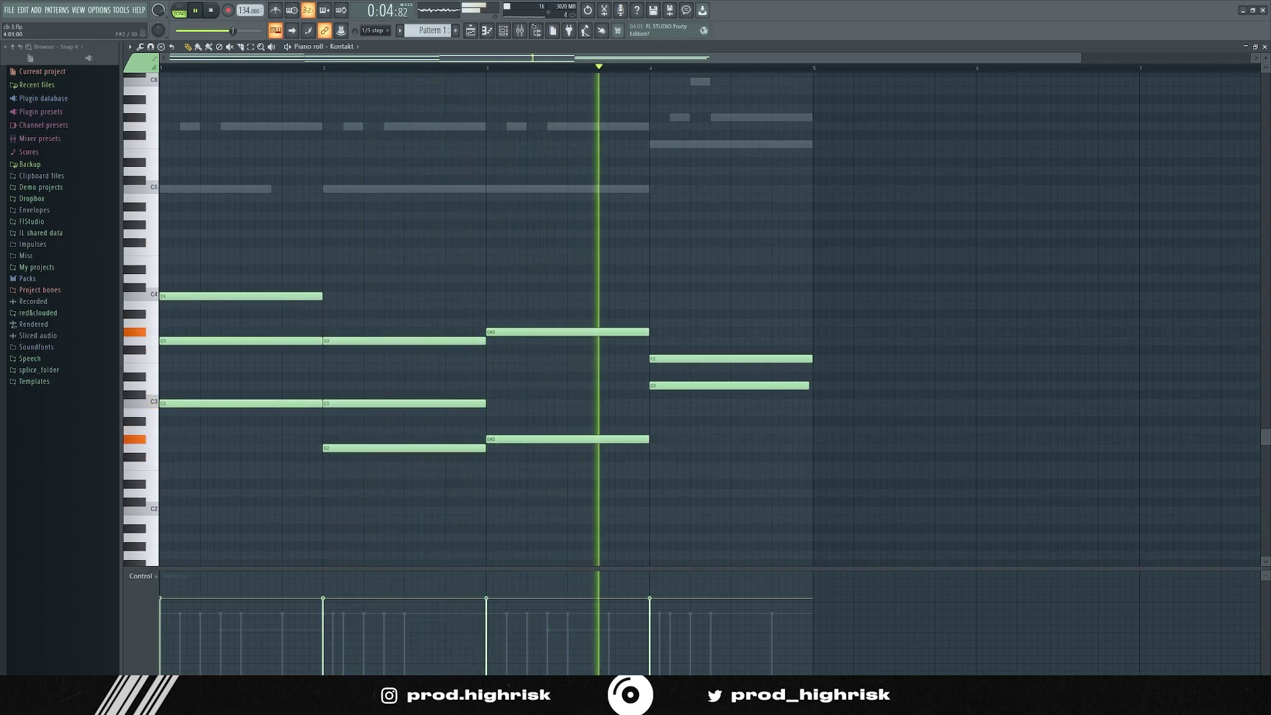
left_click(651, 466)
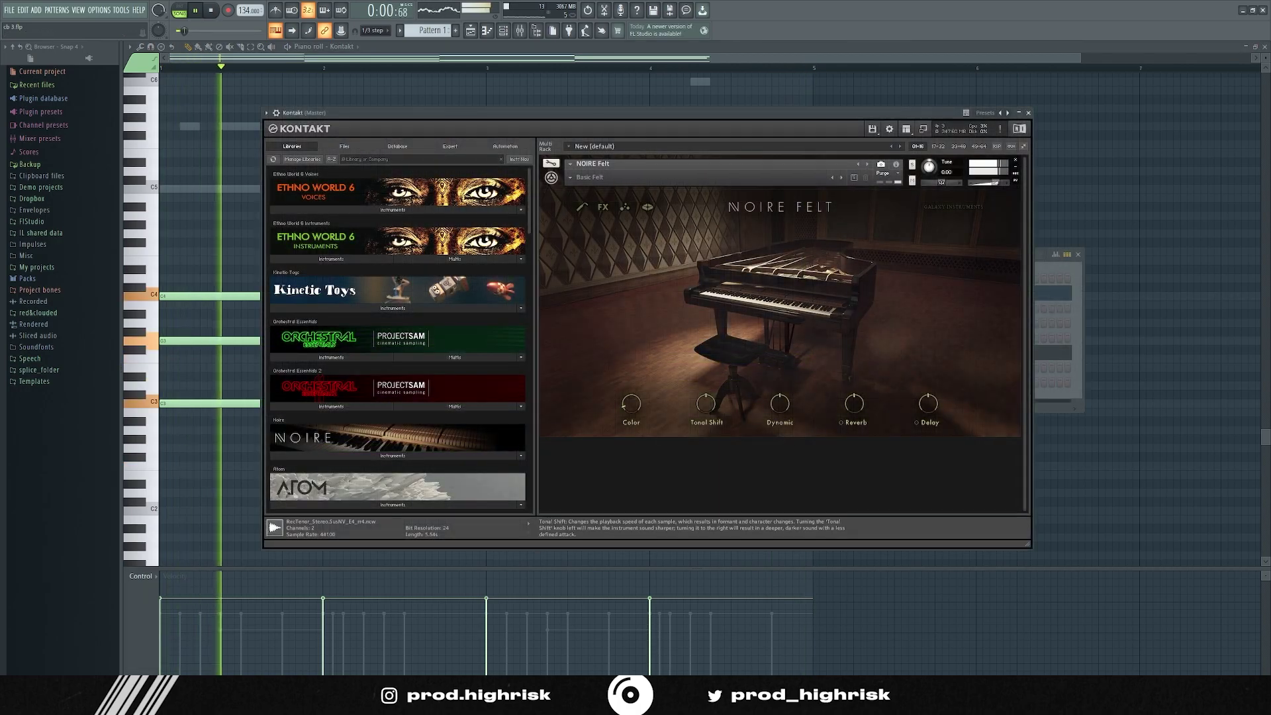
Step: Stop playback and transpose all Kontakt chord notes up four semitones
mouse_move(706, 403)
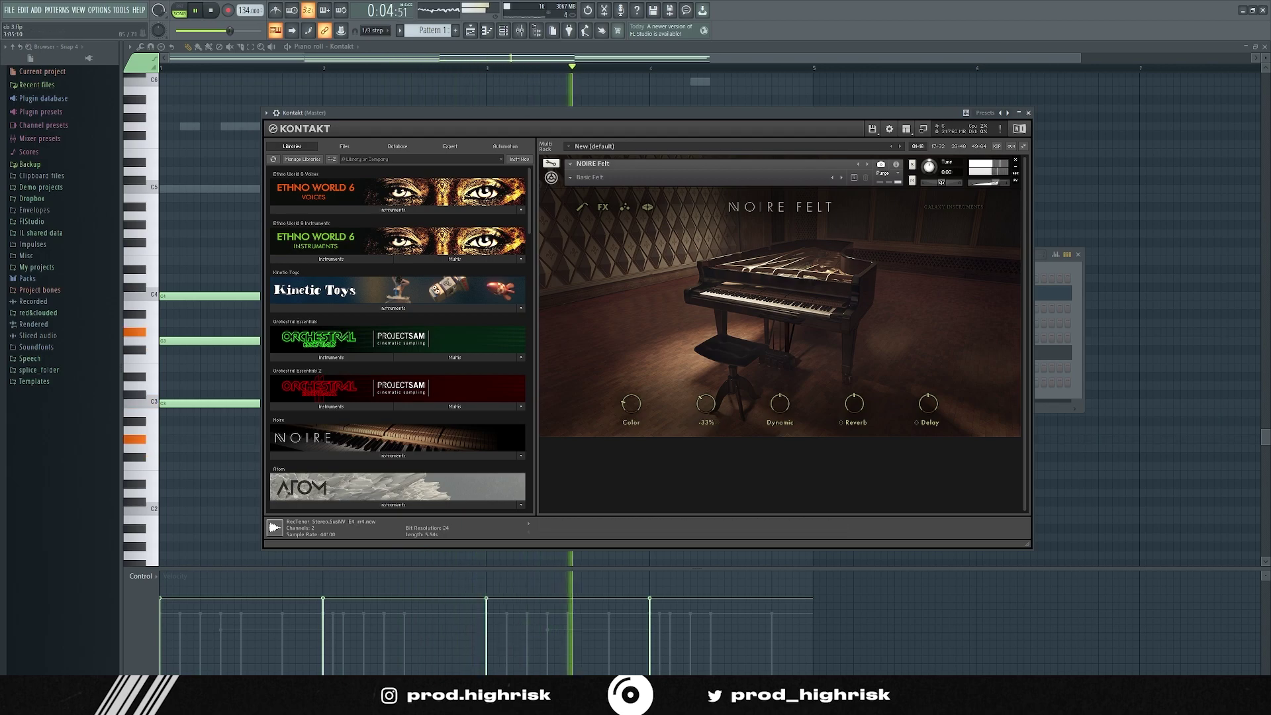
left_click(535, 99)
scroll(905, 421, "up", 2)
key("space")
key("Up")
key("Up")
key("Up")
key("Up")
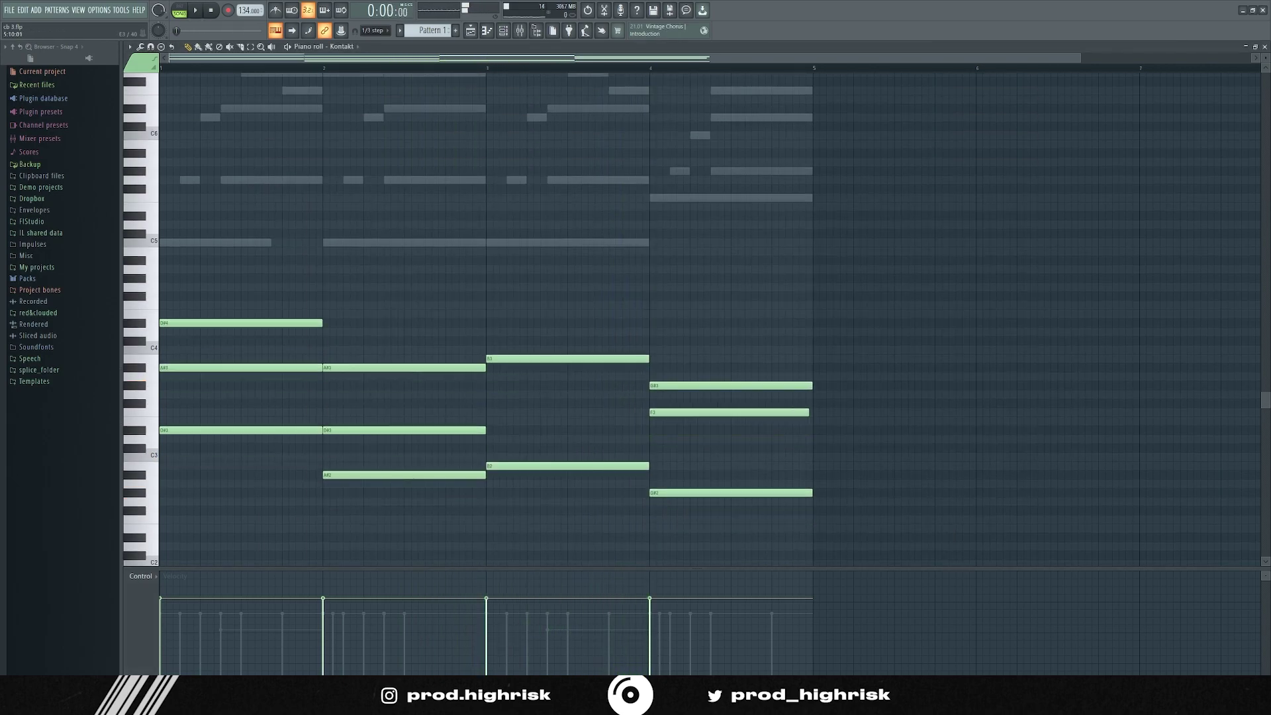
Step: Transpose the Xpand!2 melody up four semitones, lower it one octave and play it with the chords
right_click(547, 242)
right_click(547, 242)
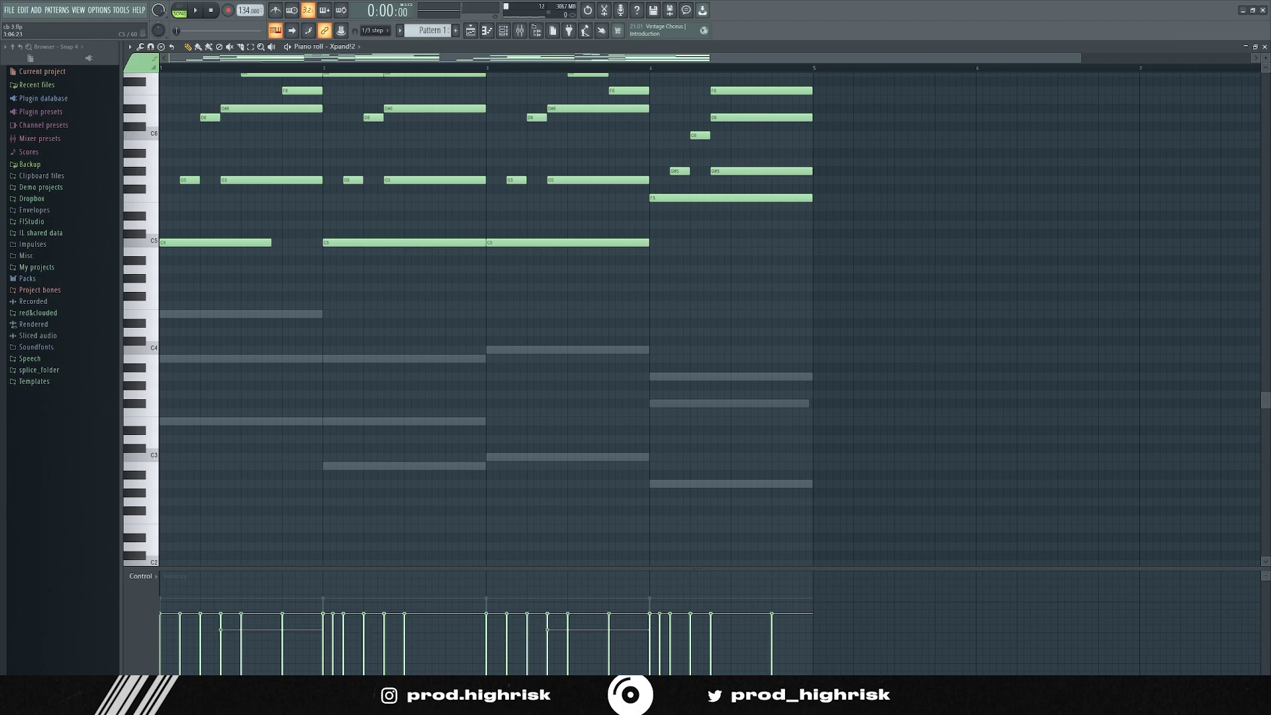
key("Up")
key("Up")
key("Up")
key("Up")
key("ctrl+Down")
key("space")
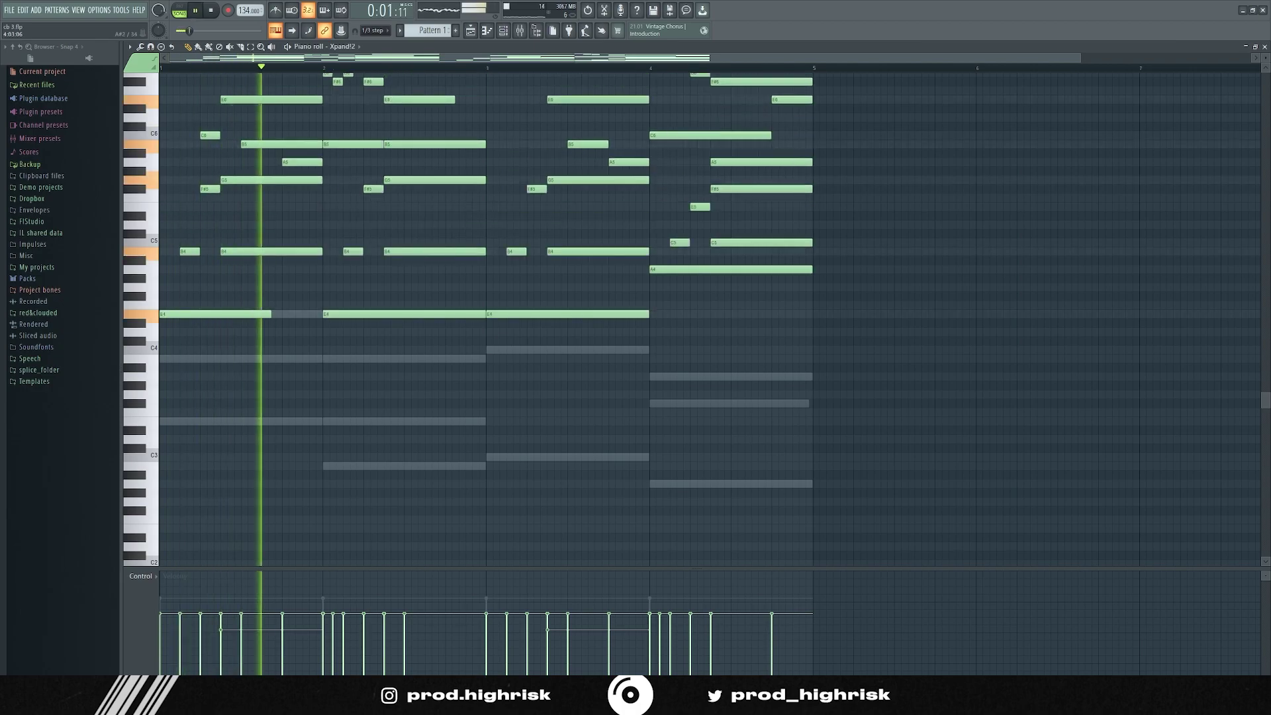
key("XF86AudioLowerVolume")
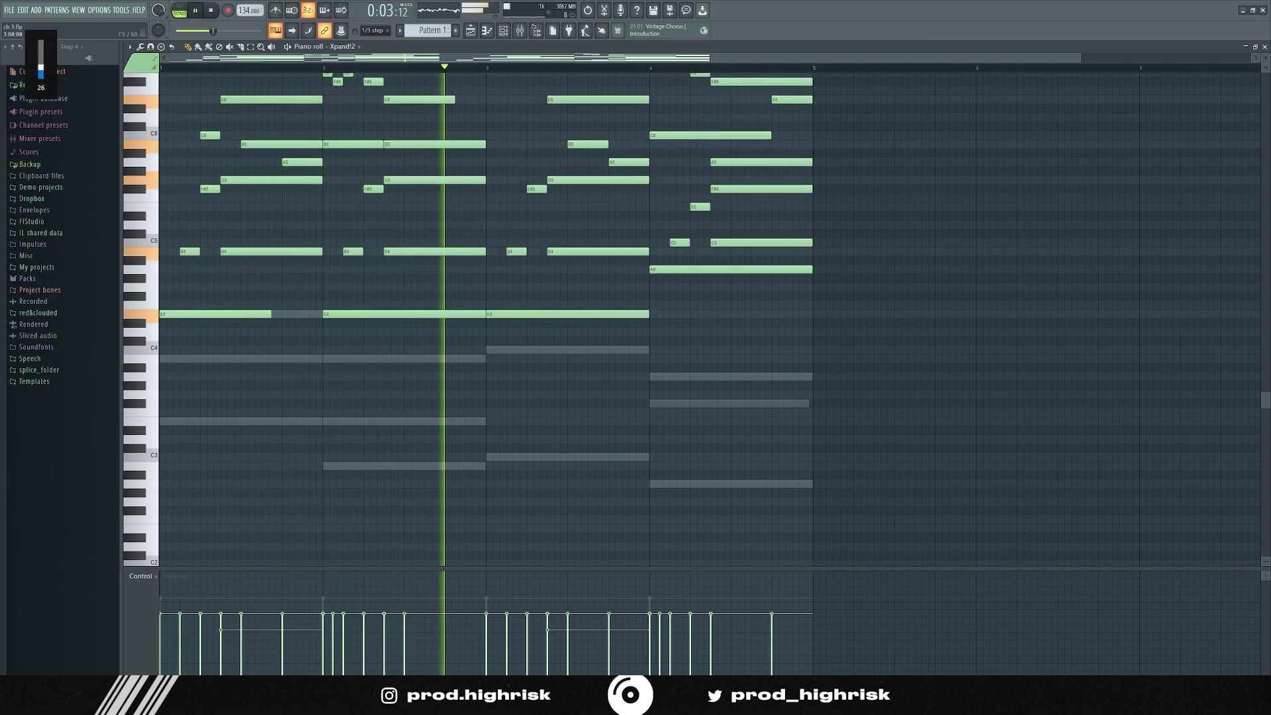
Step: Delete the low B2 note from bar 2 of the Kontakt chords and listen through the progression
key("F6")
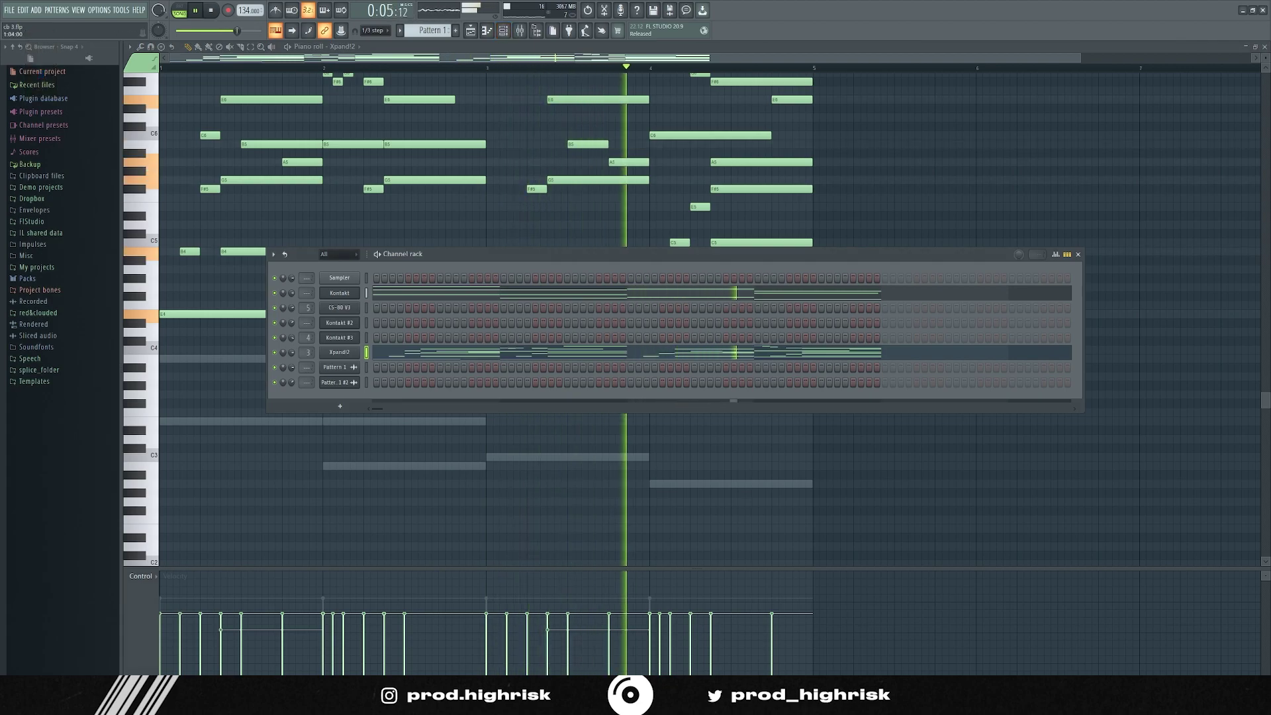
left_click(408, 292)
left_click(504, 31)
left_click(503, 31)
scroll(371, 423, "down", 1)
right_click(343, 439)
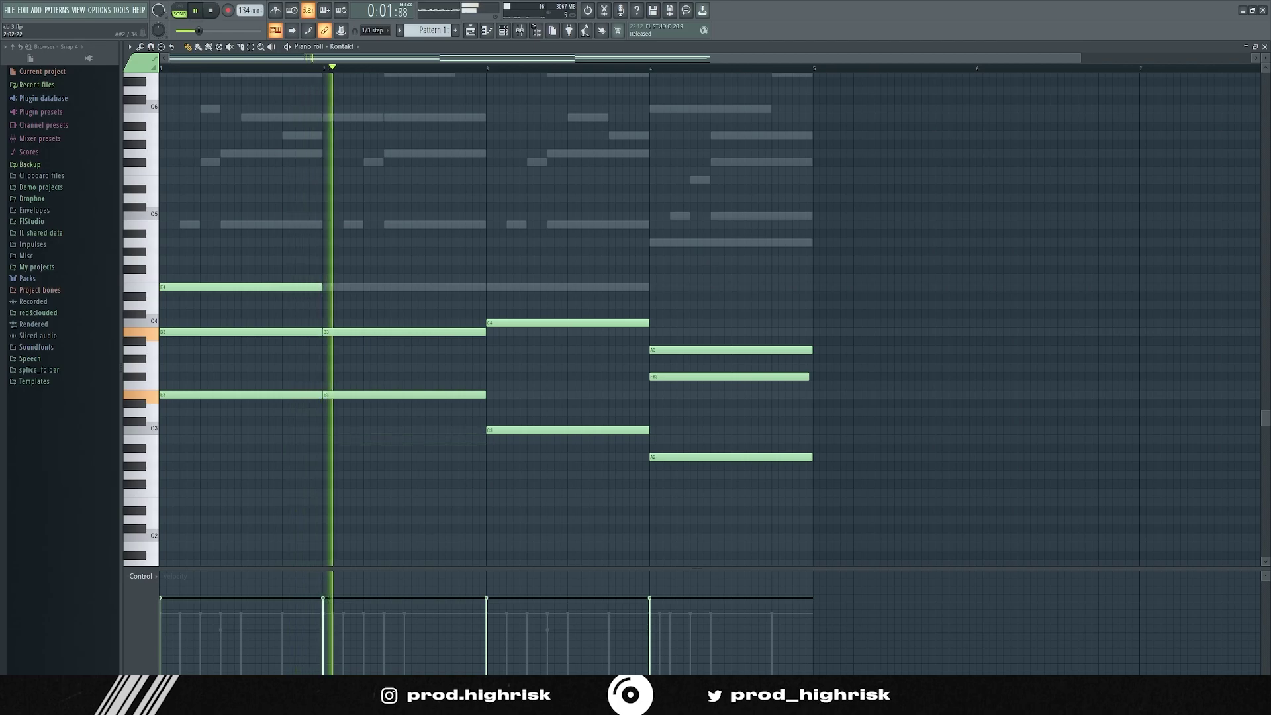
scroll(662, 457, "up", 1)
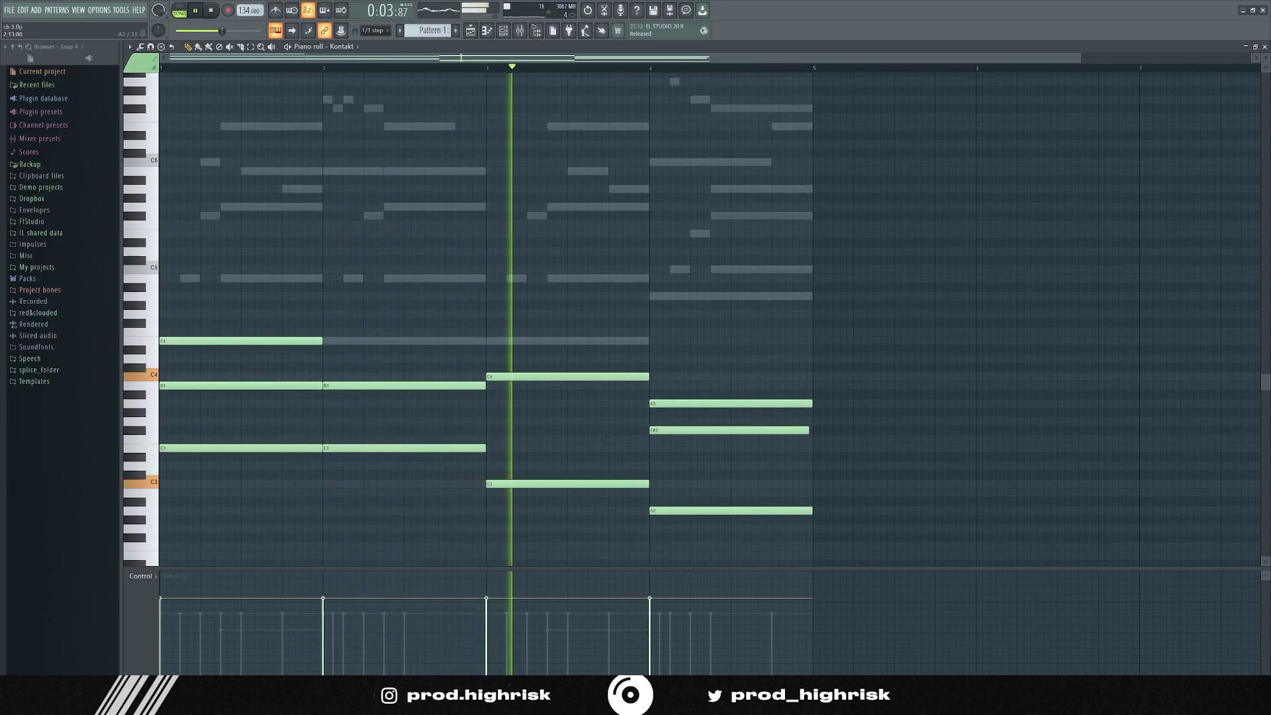
scroll(692, 319, "down", 1)
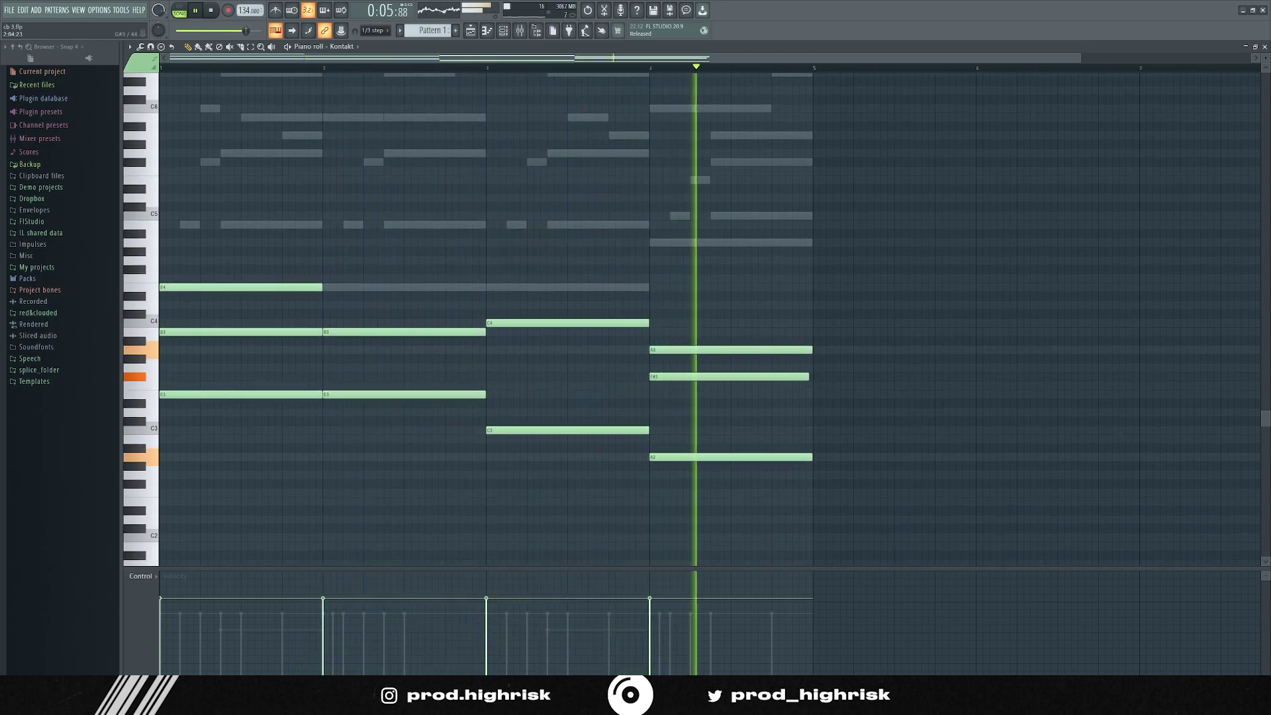
scroll(691, 318, "up", 1)
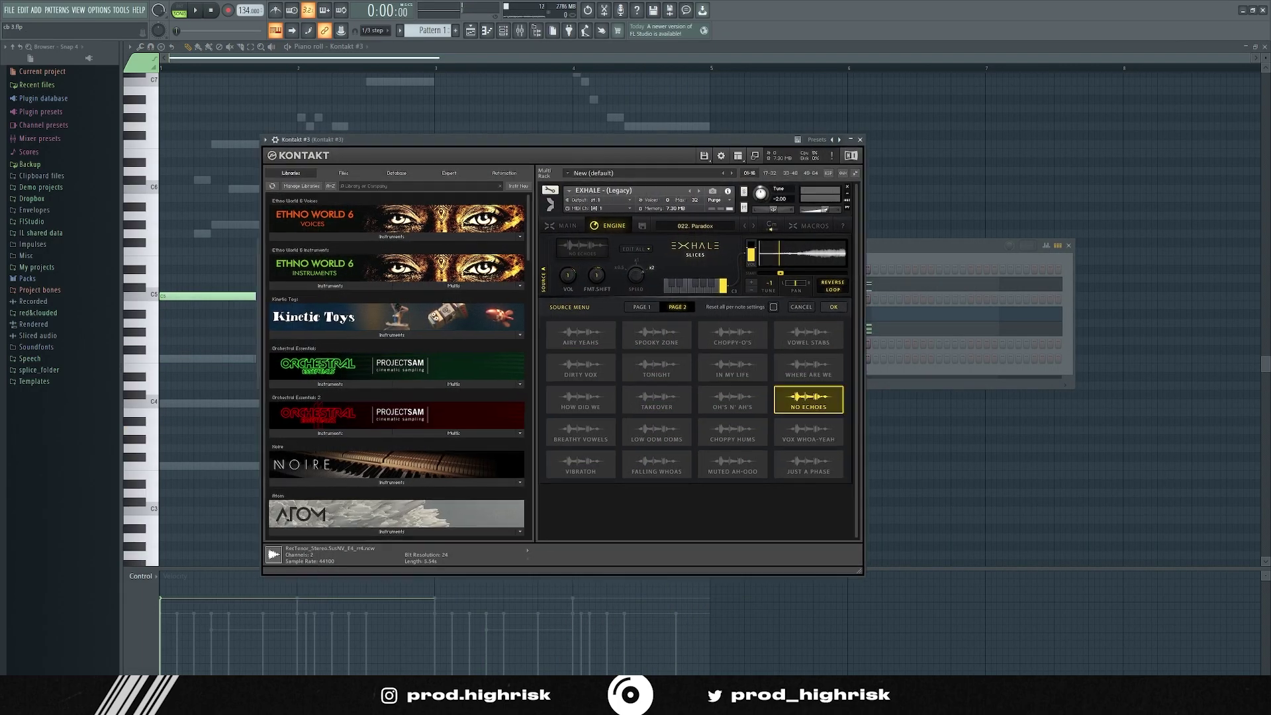
Step: Play the EXHALE vocal layer and duplicate its two-bar C5 note to fill bars 3 and 4
key("space")
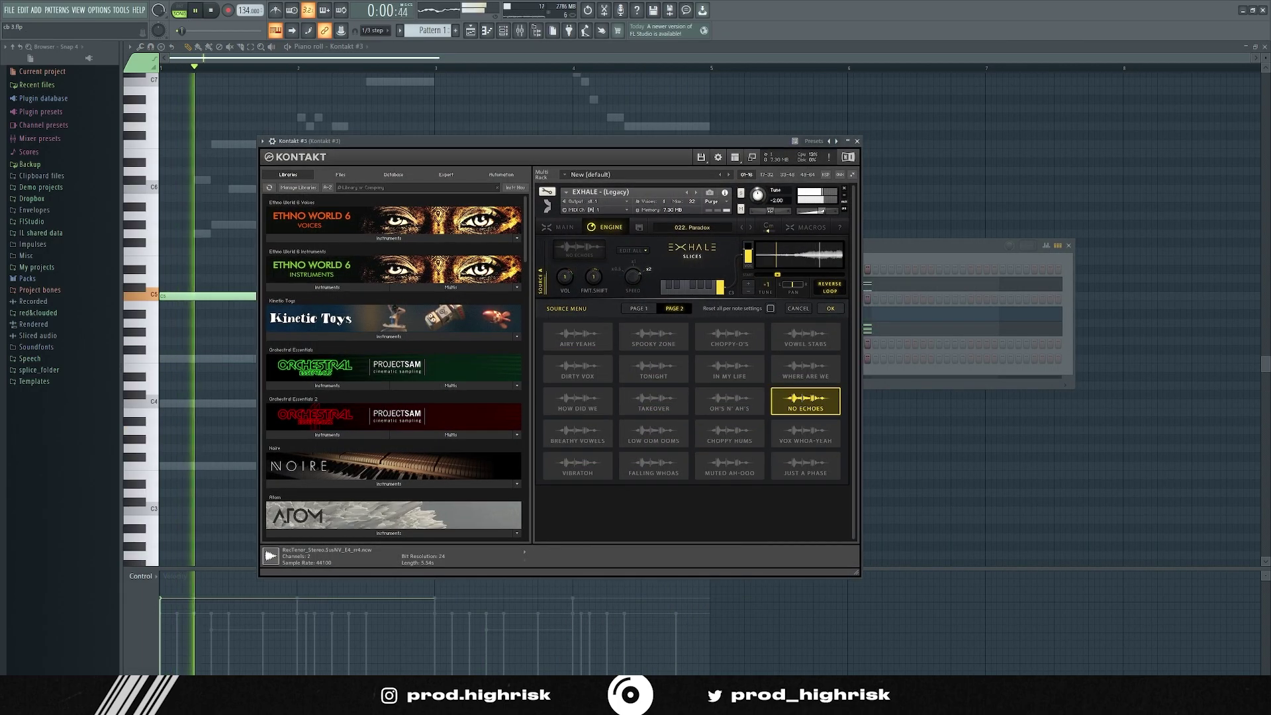
key("F7")
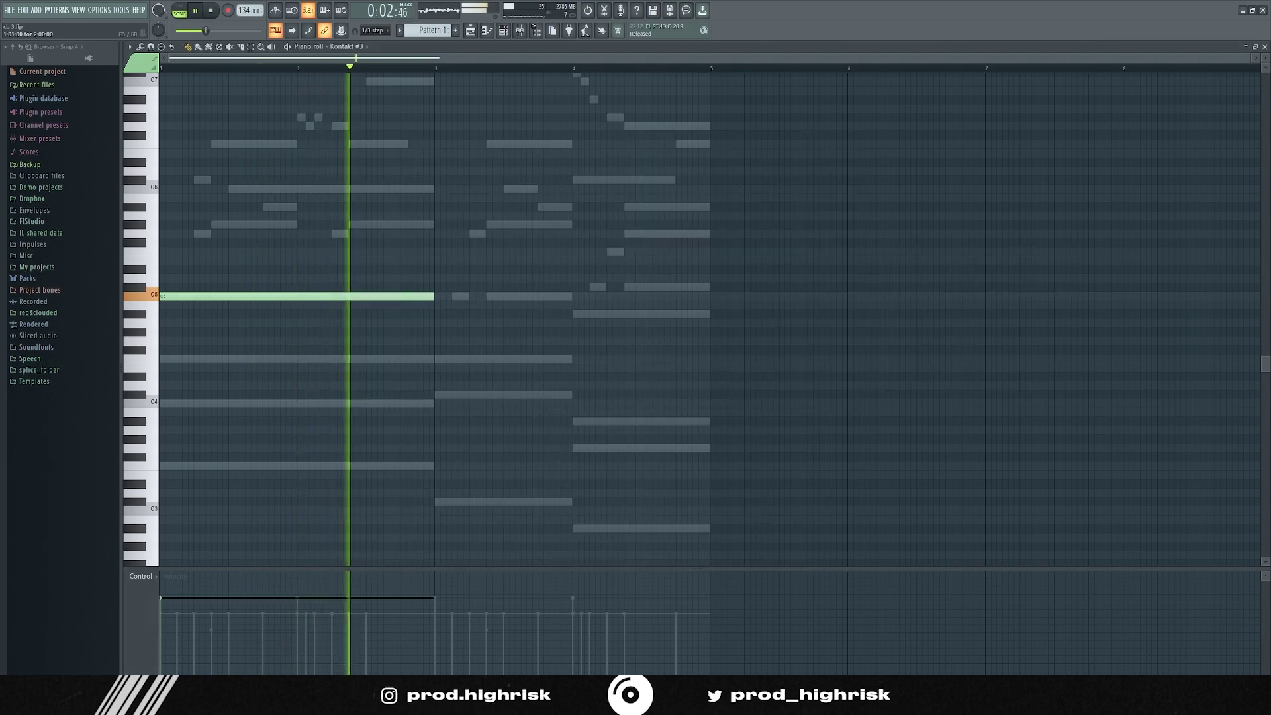
key("ctrl+b")
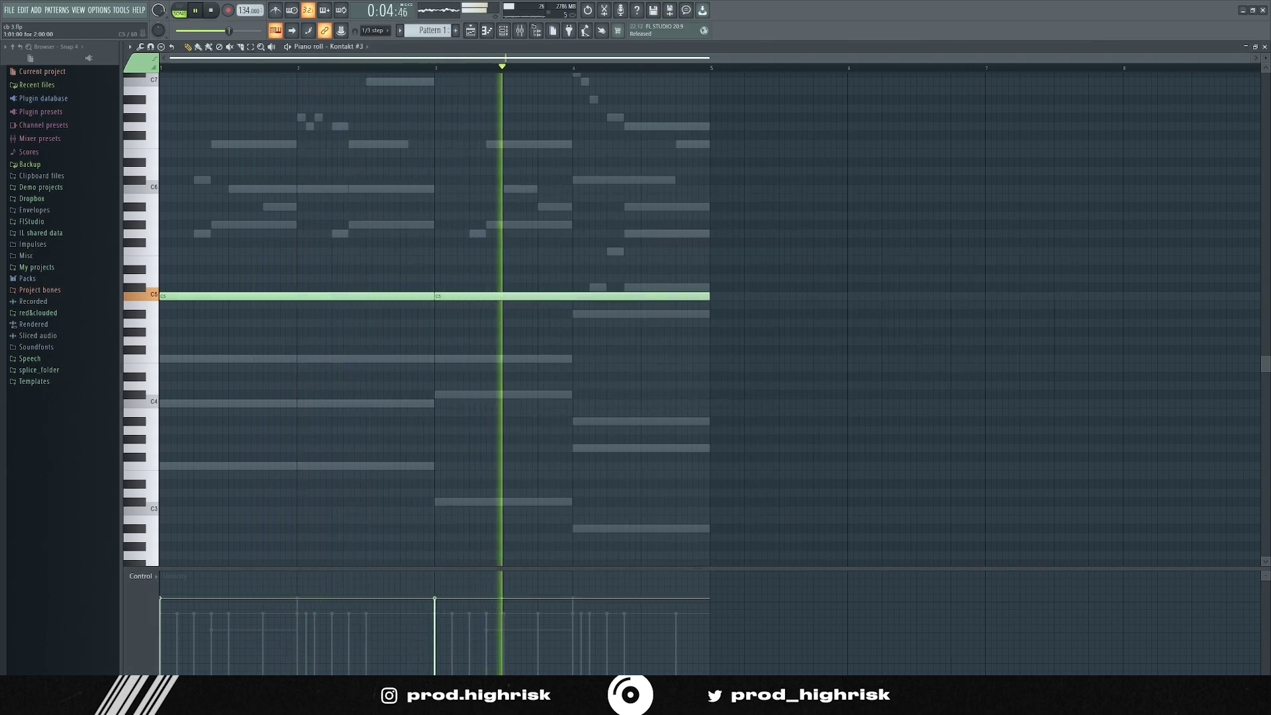
Step: Route the EXHALE vocal channel to mixer track 2, solo the track and restart playback
key("F9")
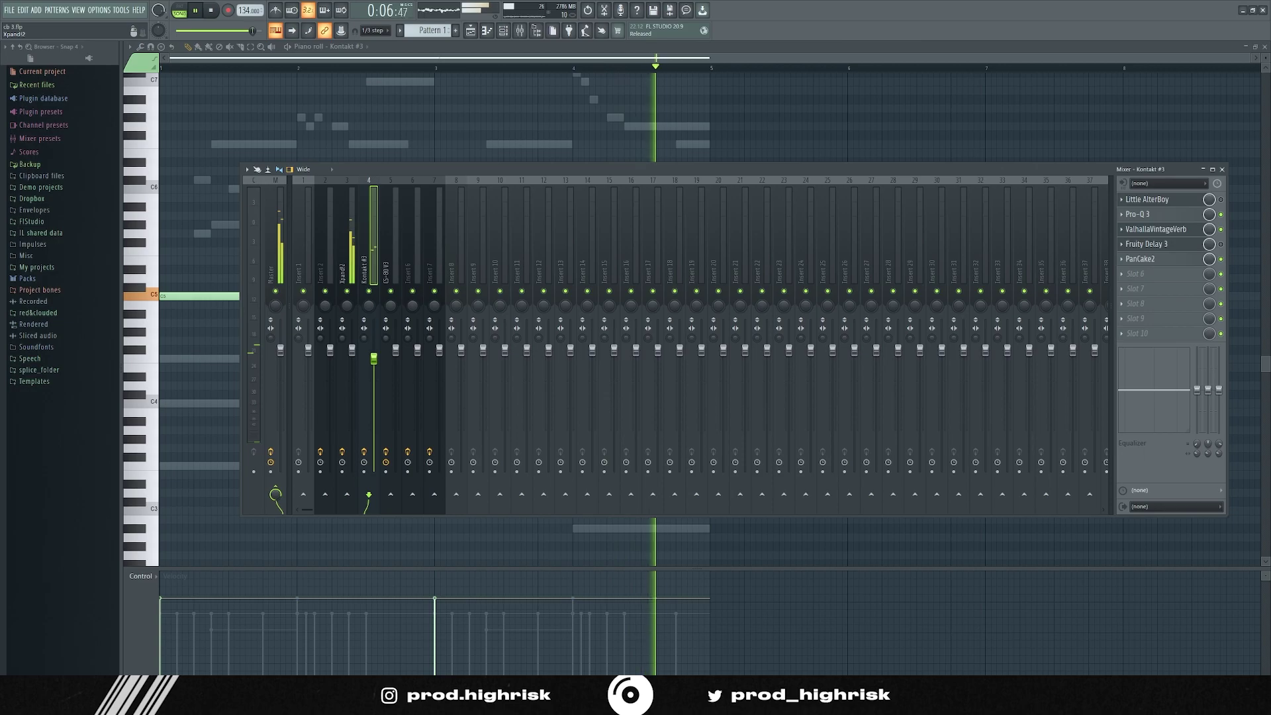
right_click(325, 245)
mouse_move(366, 289)
left_click(494, 289)
right_click(325, 291)
key("space")
key("space")
Step: Load ValhallaVintageVerb into slot 2 of the vocal's mixer track and set its mix to about 72.8%
left_click(1136, 214)
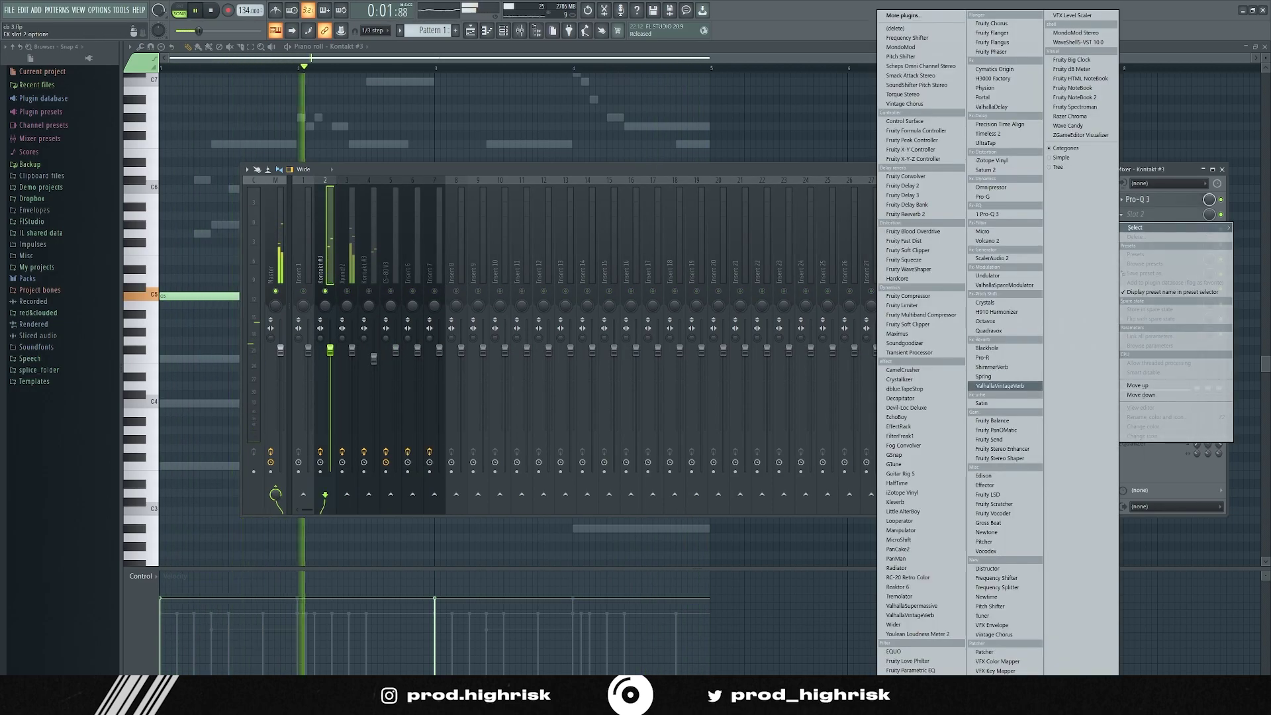
left_click(1000, 386)
left_click_drag(324, 291, 323, 295)
left_click_drag(252, 265, 252, 289)
Step: Route the Kontakt chord channel to mixer track 6
left_click(503, 30)
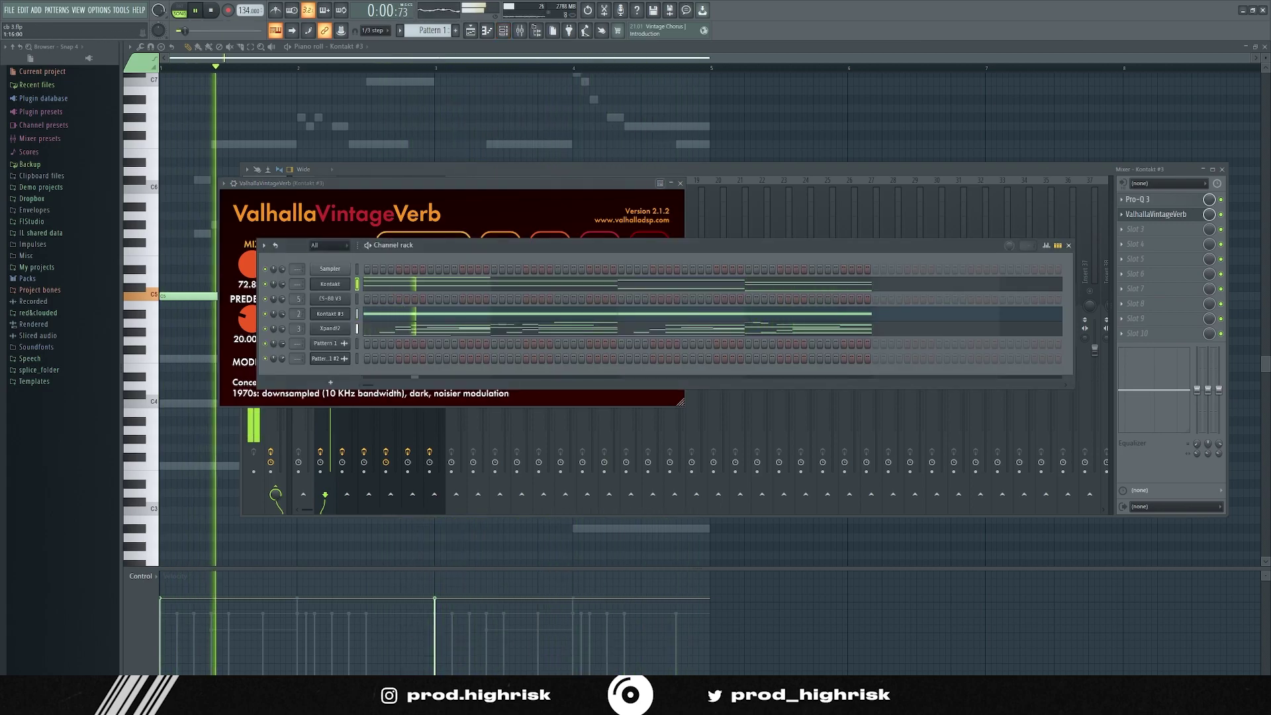
key("F9")
right_click(414, 271)
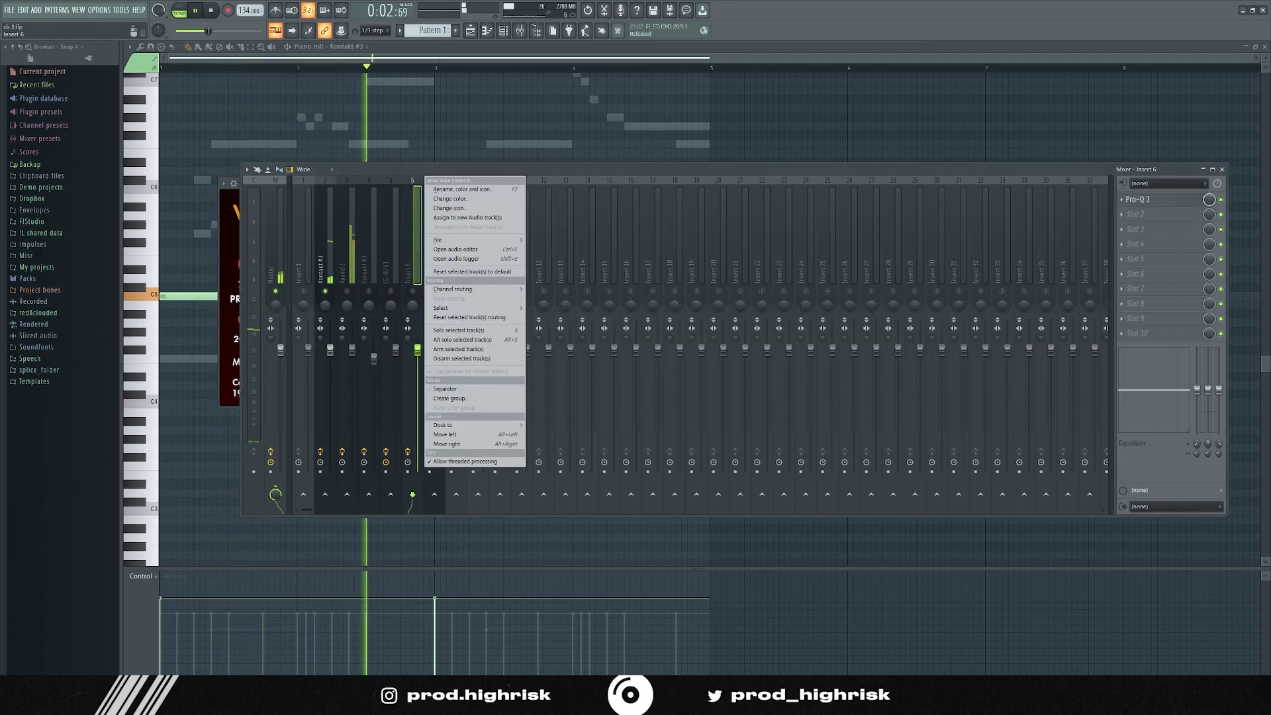
mouse_move(464, 289)
left_click(576, 289)
key("F6")
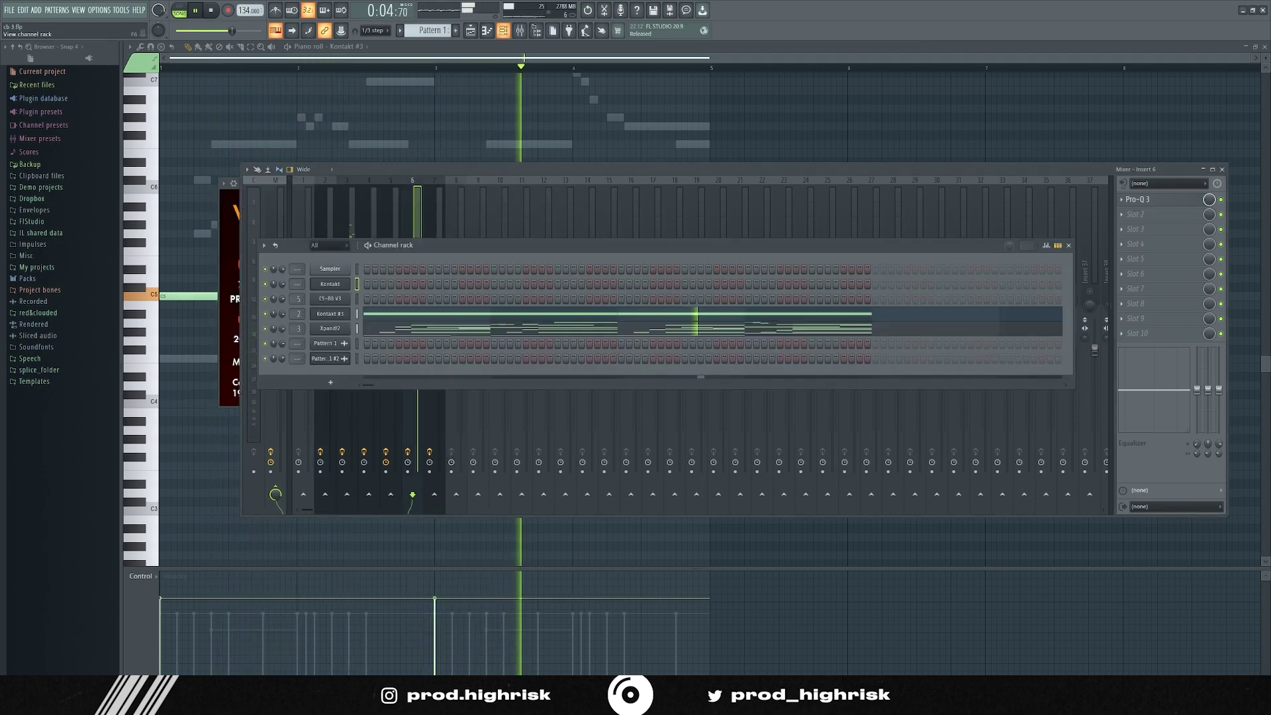
right_click(414, 218)
mouse_move(463, 289)
left_click(576, 289)
right_click(413, 265)
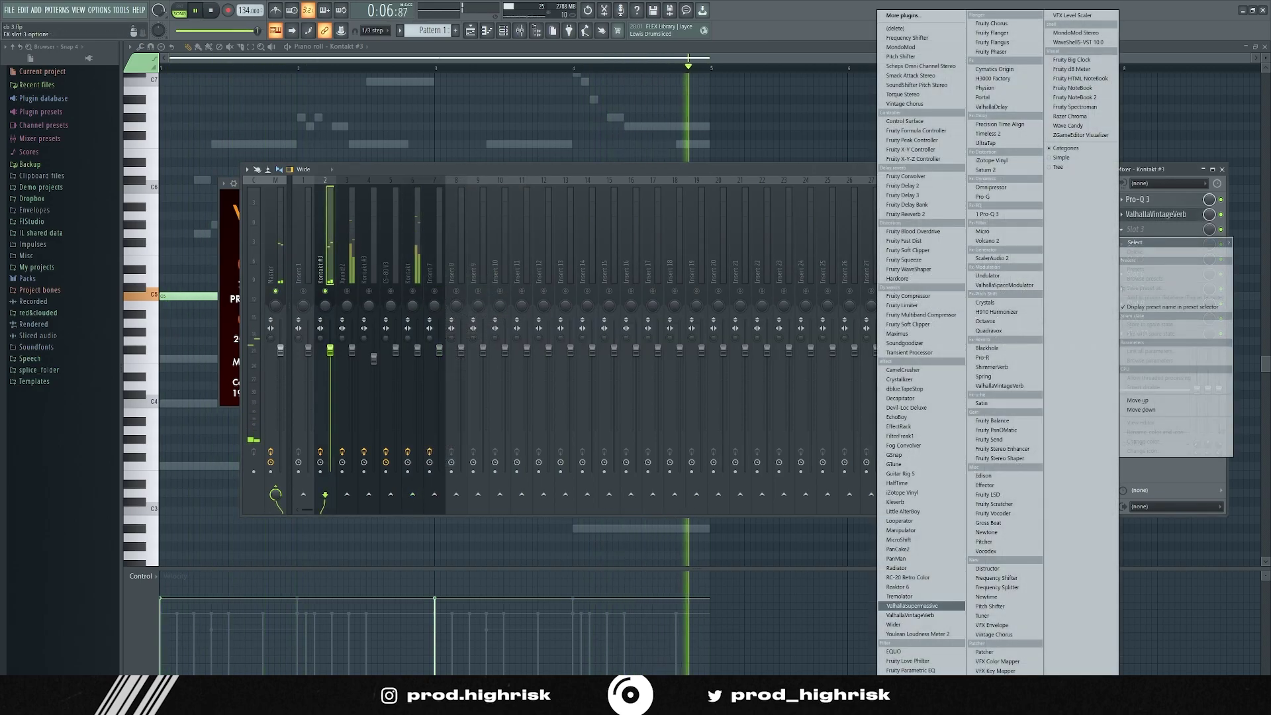
Step: Load ValhallaSupermassive into slot 3 and Cymatics Origin into slot 4 of the vocal's mixer track while auditioning the pattern
left_click(921, 606)
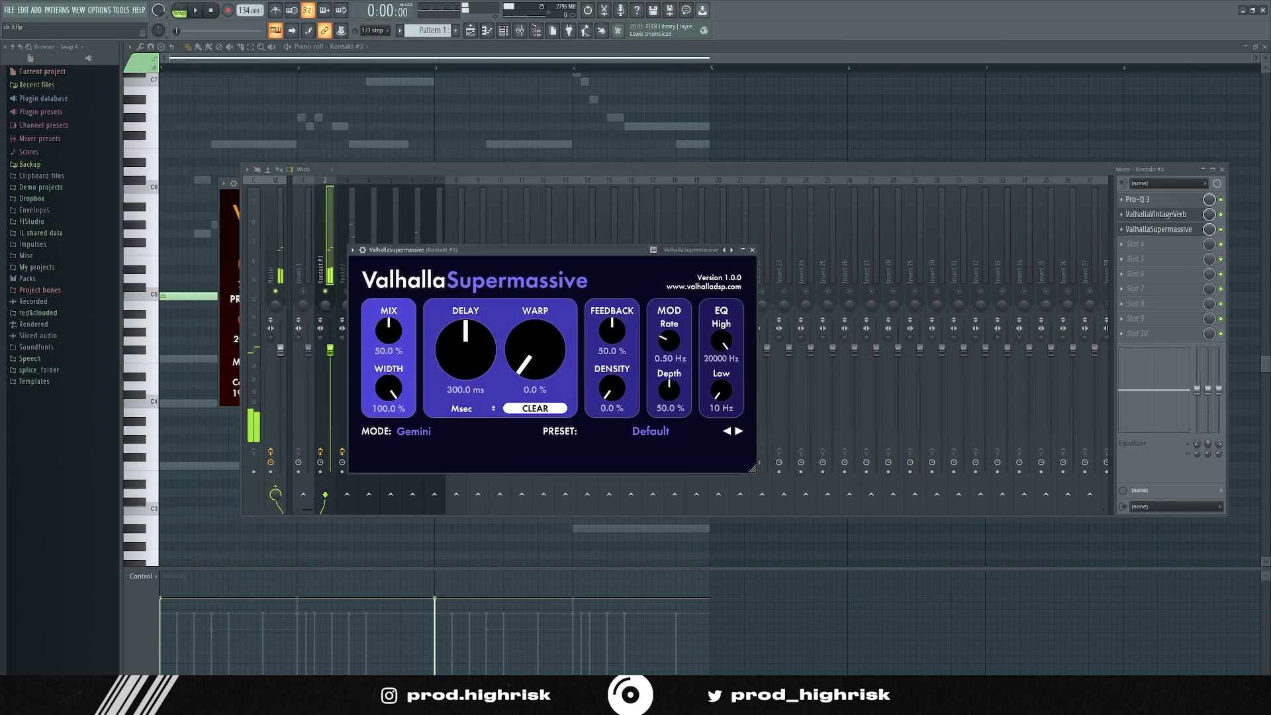
key("space")
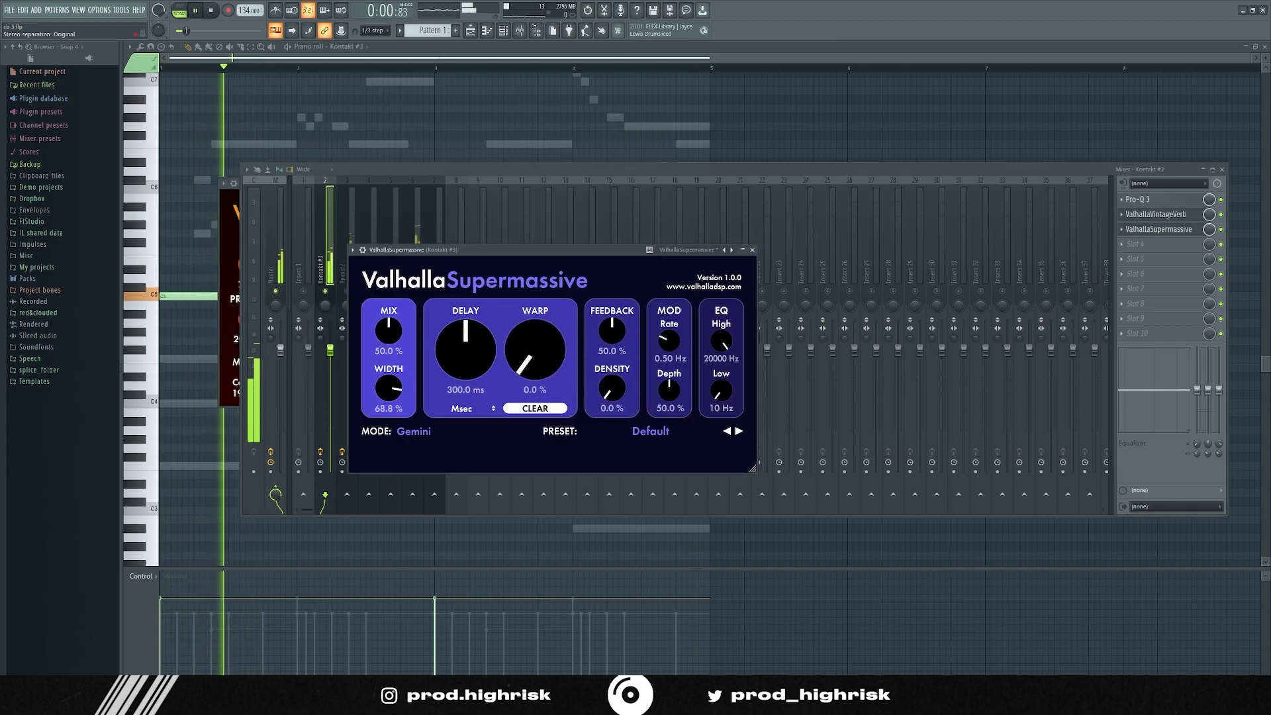
left_click(325, 245)
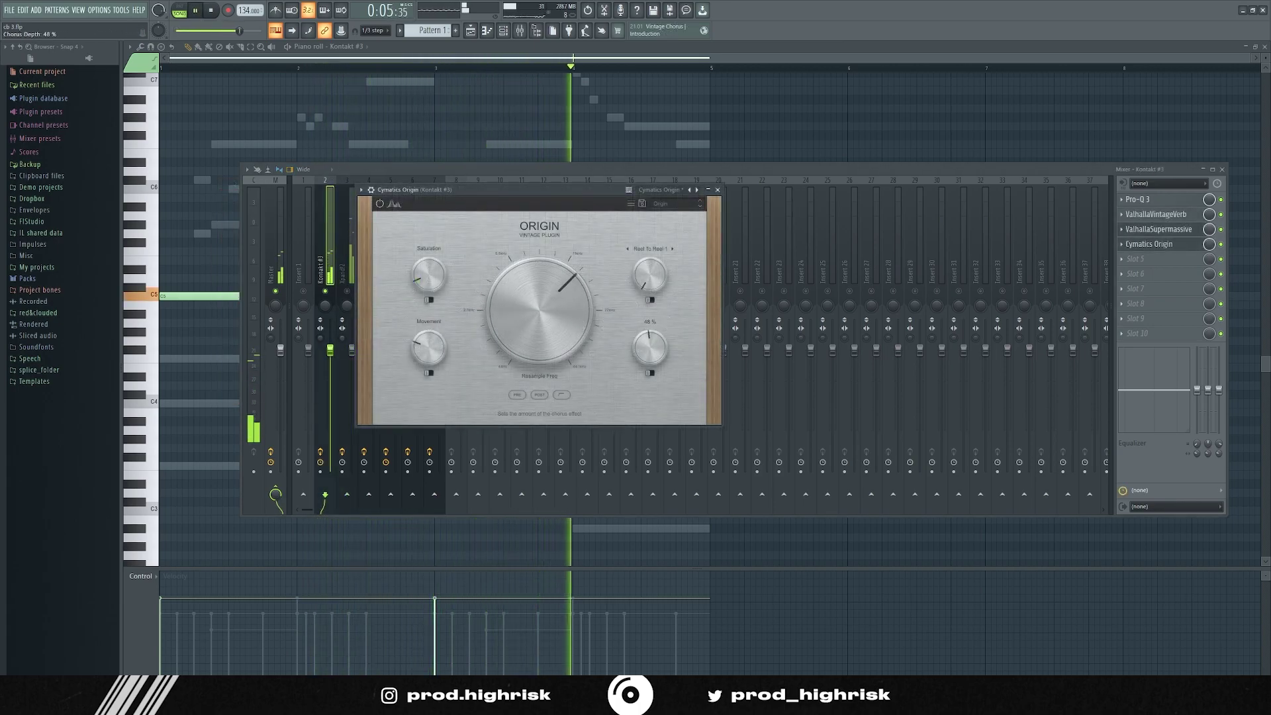
left_click_drag(543, 190, 551, 235)
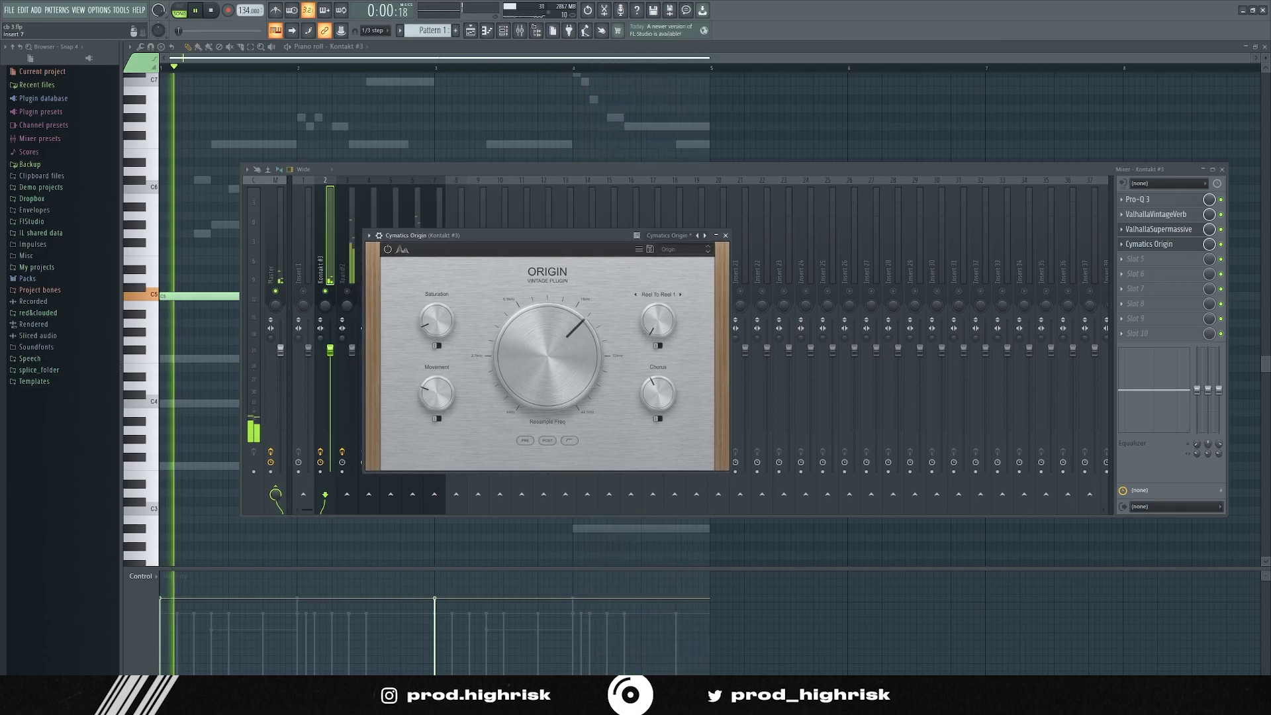
Step: Audition the vocal while checking the chorus setting of Cymatics Origin on its mixer track
key("Escape")
key("space")
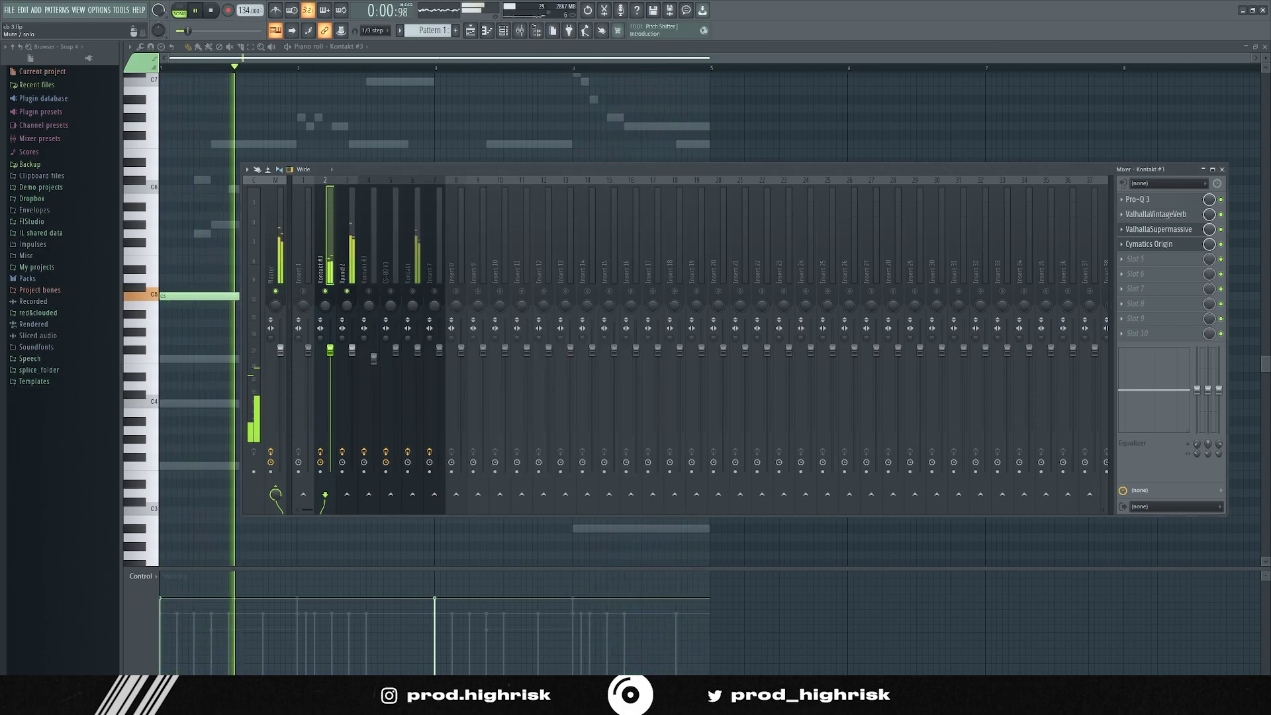
left_click(1150, 245)
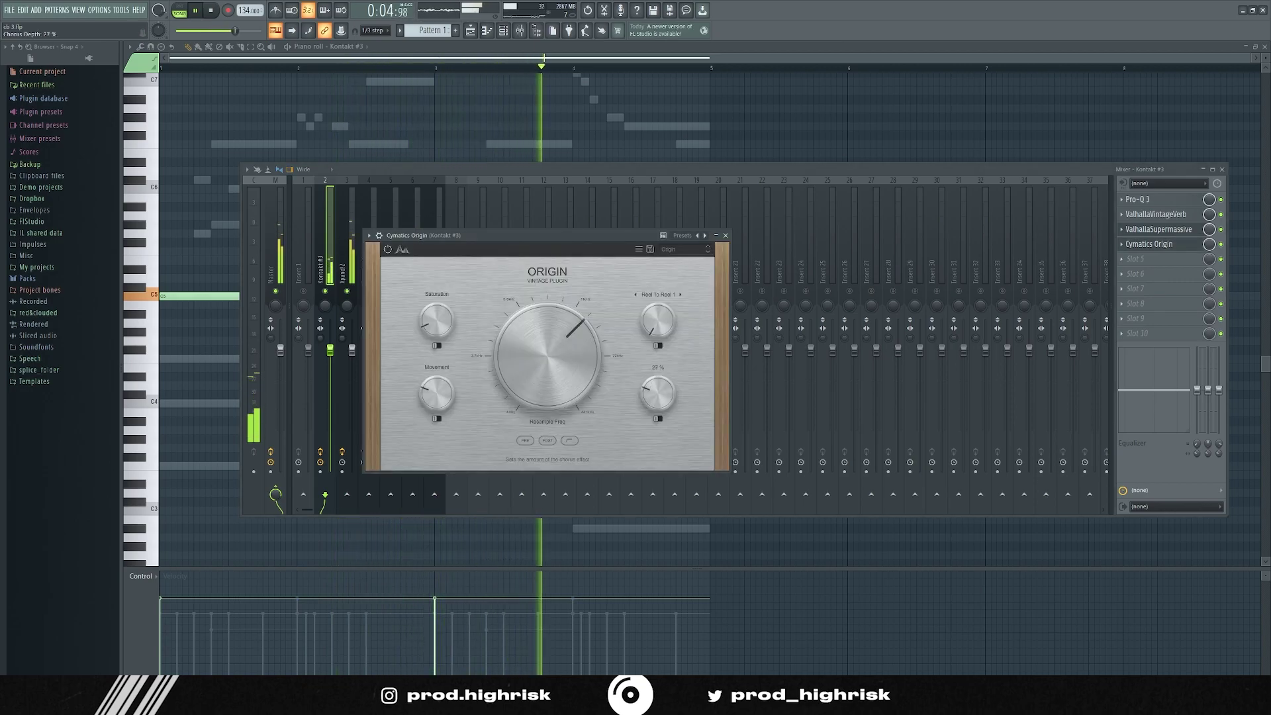
key("Escape")
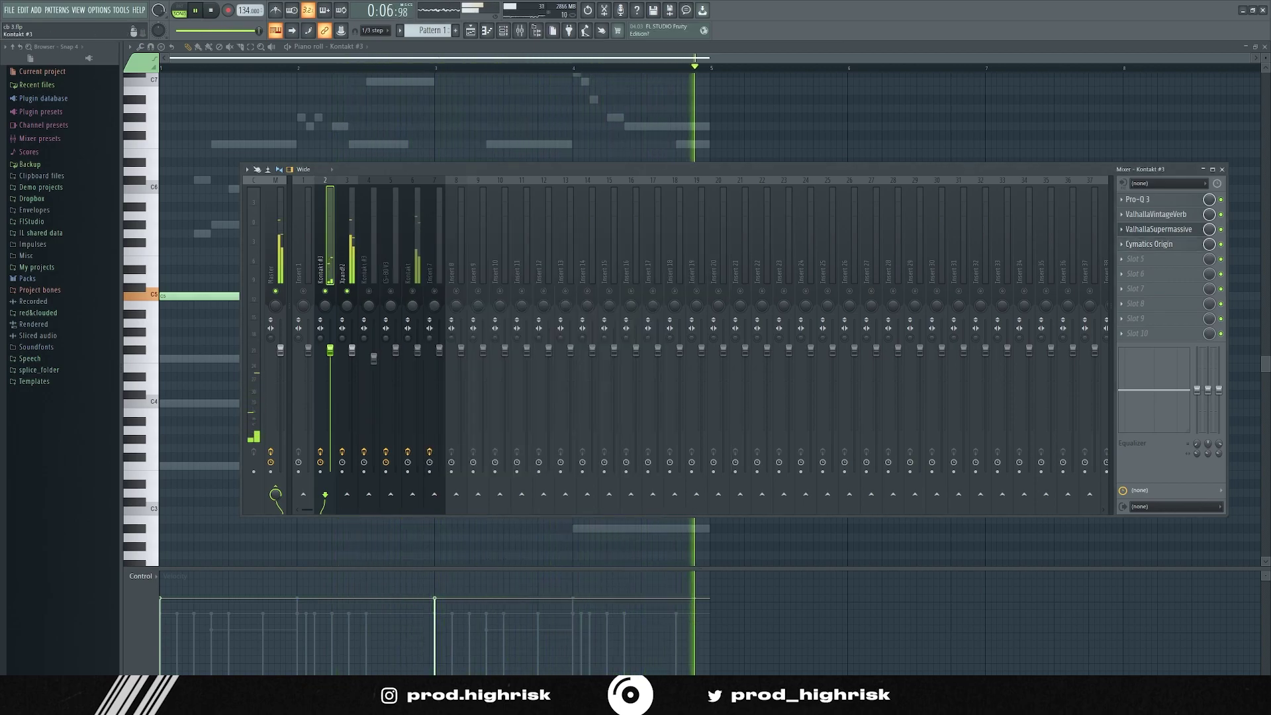
Step: Unsolo the vocal's mixer track and lower the volume faders of the vocal and the Kontakt chords
right_click(325, 291)
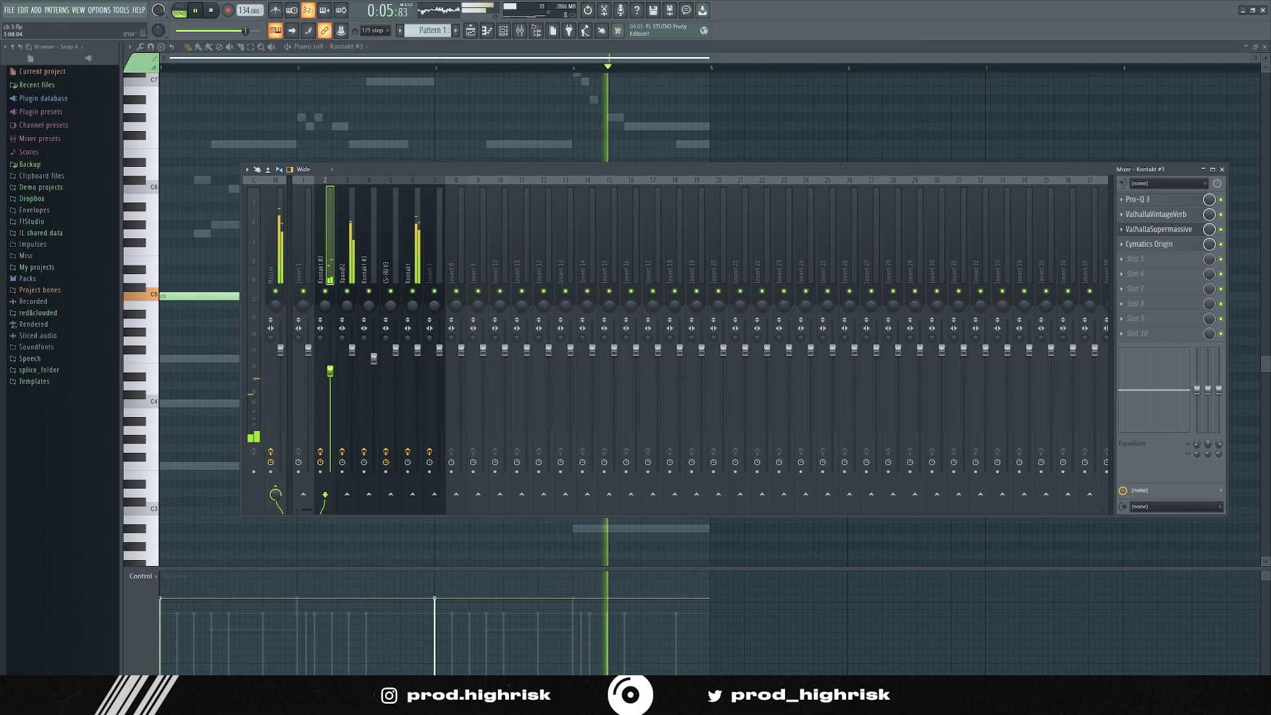
left_click(346, 265)
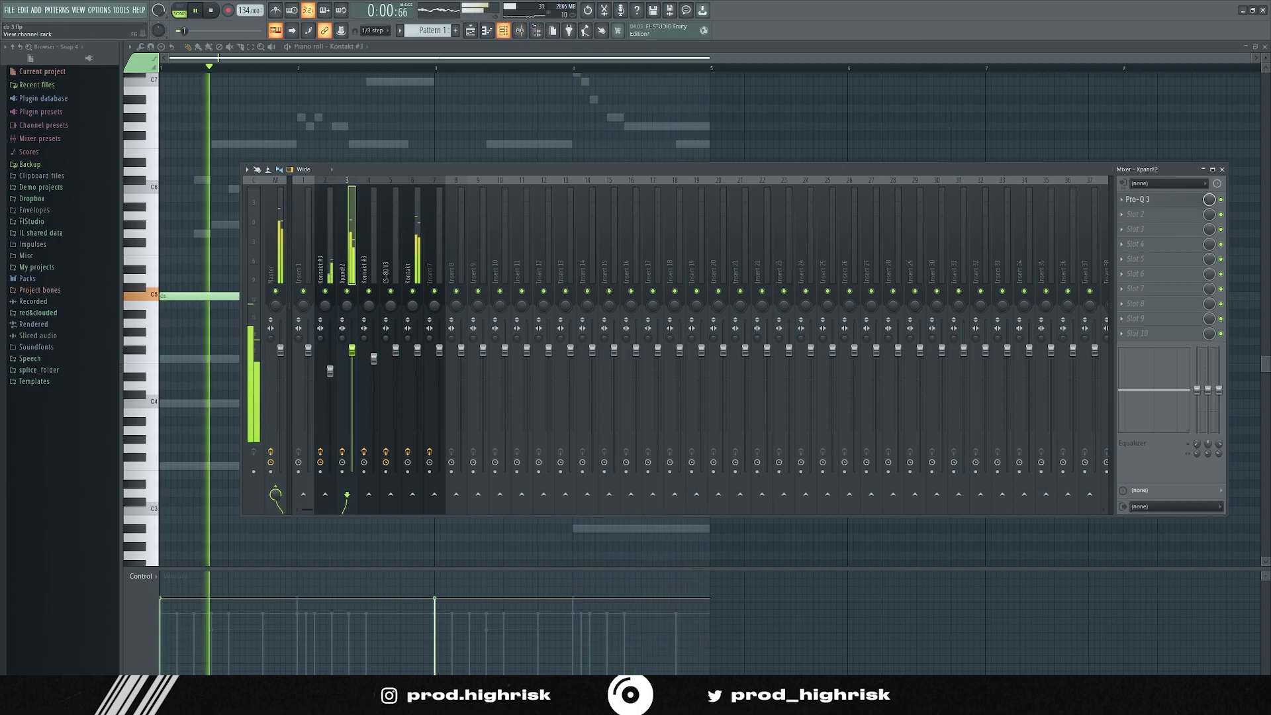
left_click(411, 265)
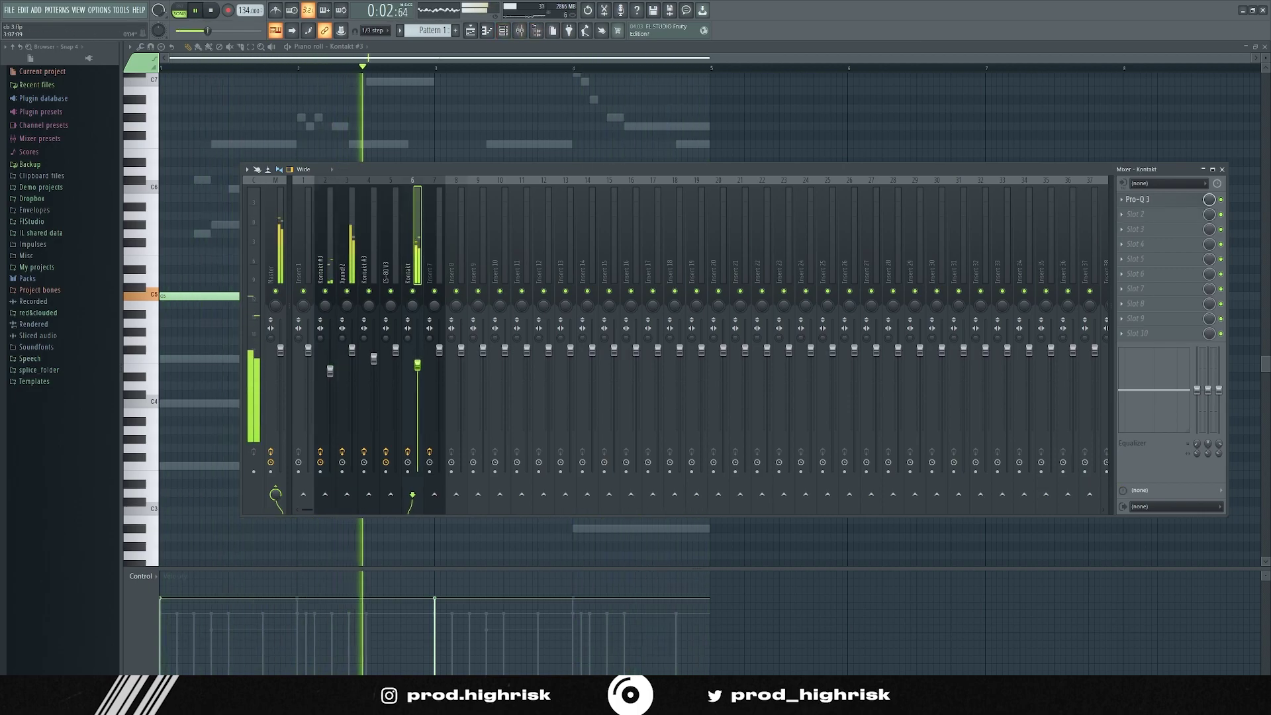
Step: Load PanCake2 into slot 5 of the vocal's mixer track and set its mix to about 76%
left_click(503, 31)
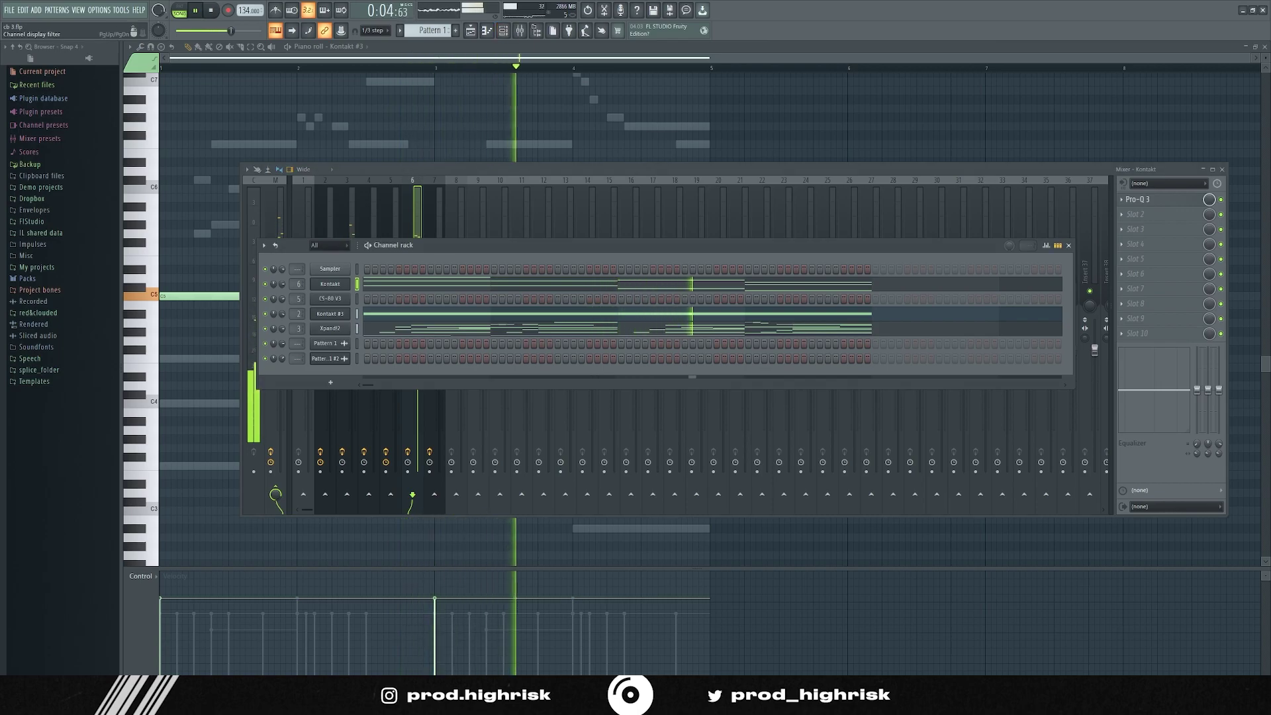
left_click(325, 215)
left_click(1159, 259)
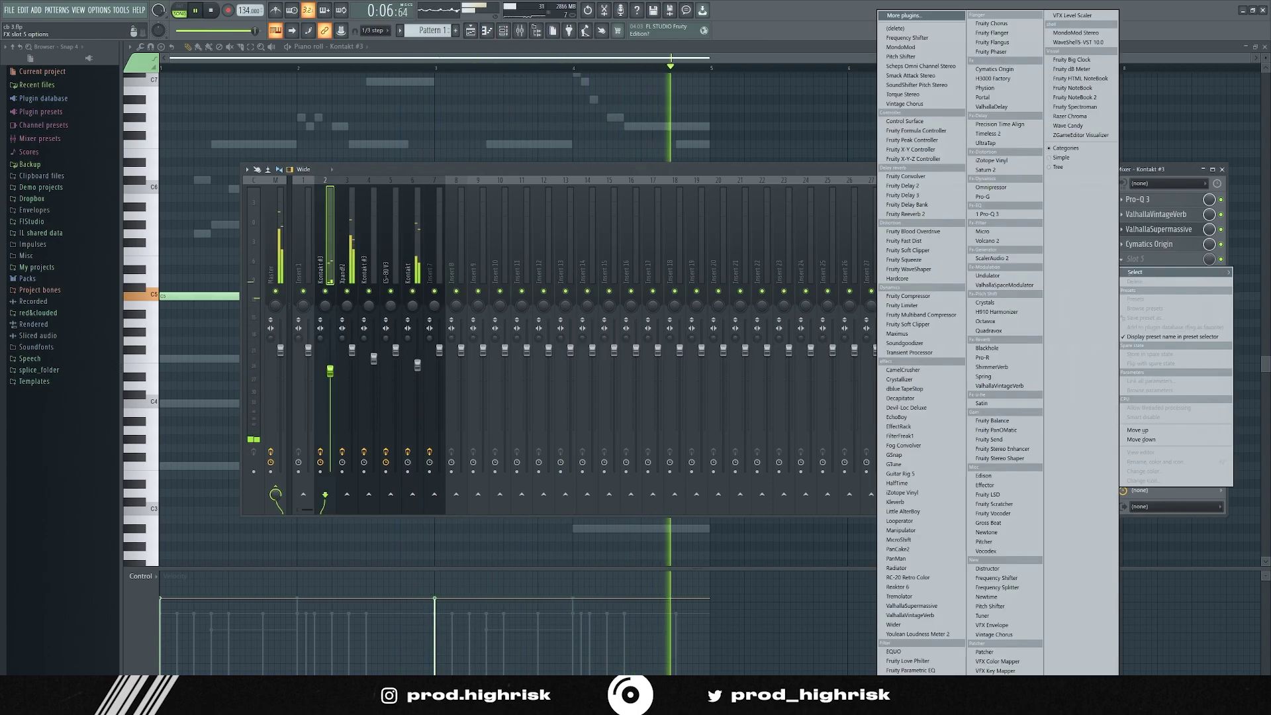
left_click(897, 549)
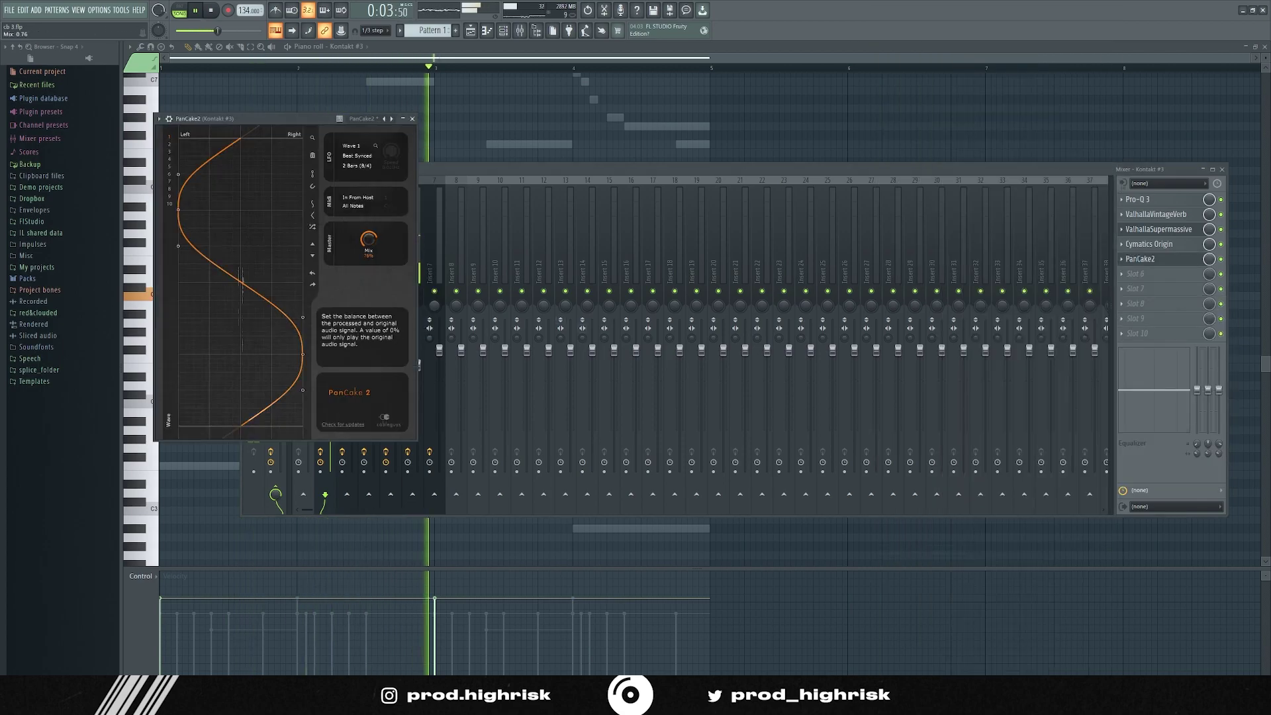
left_click(412, 119)
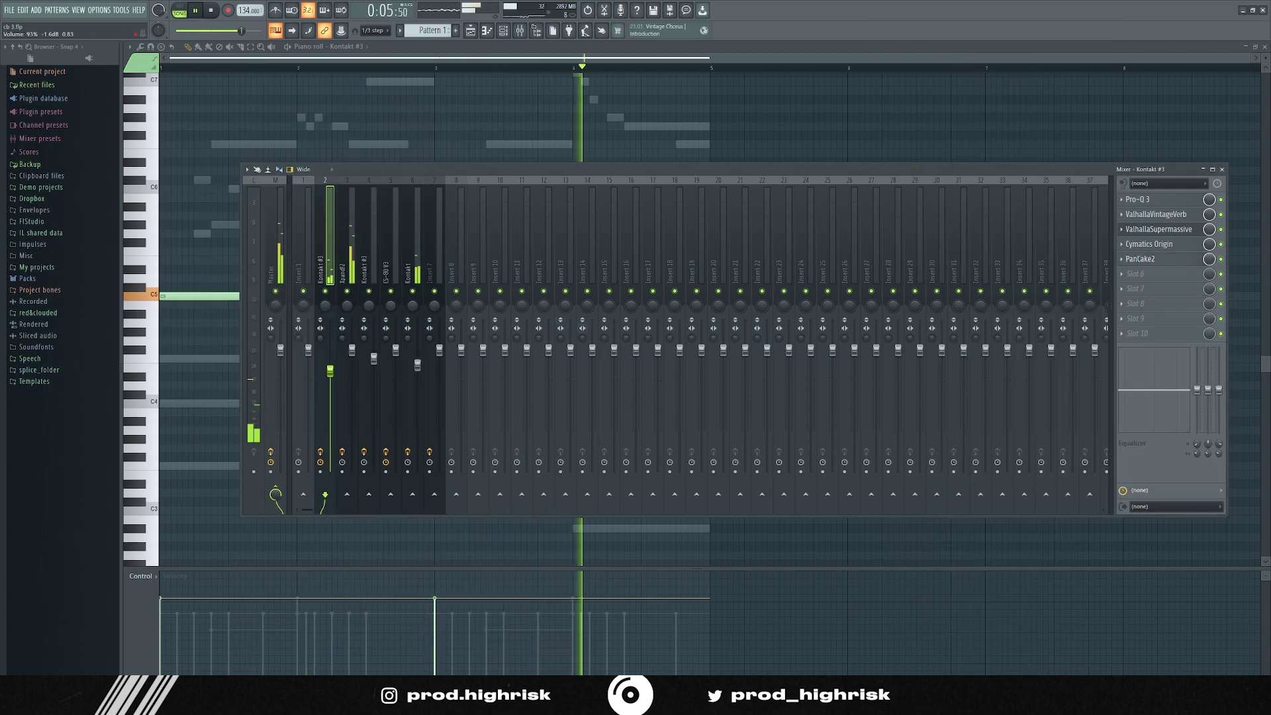
Step: Swap the CS-80 V3 channel for Pigments playing the chord notes, using the Final Sunset preset
left_click(503, 30)
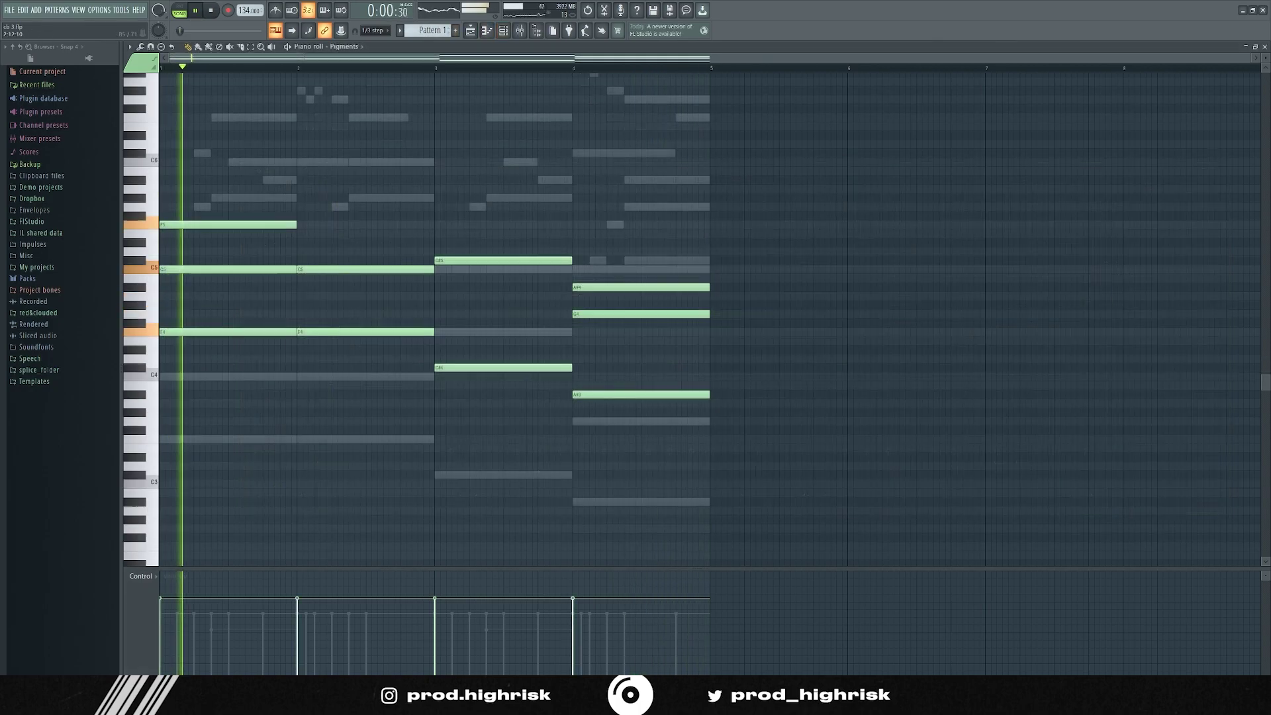
scroll(692, 318, "up", 1)
left_click(503, 30)
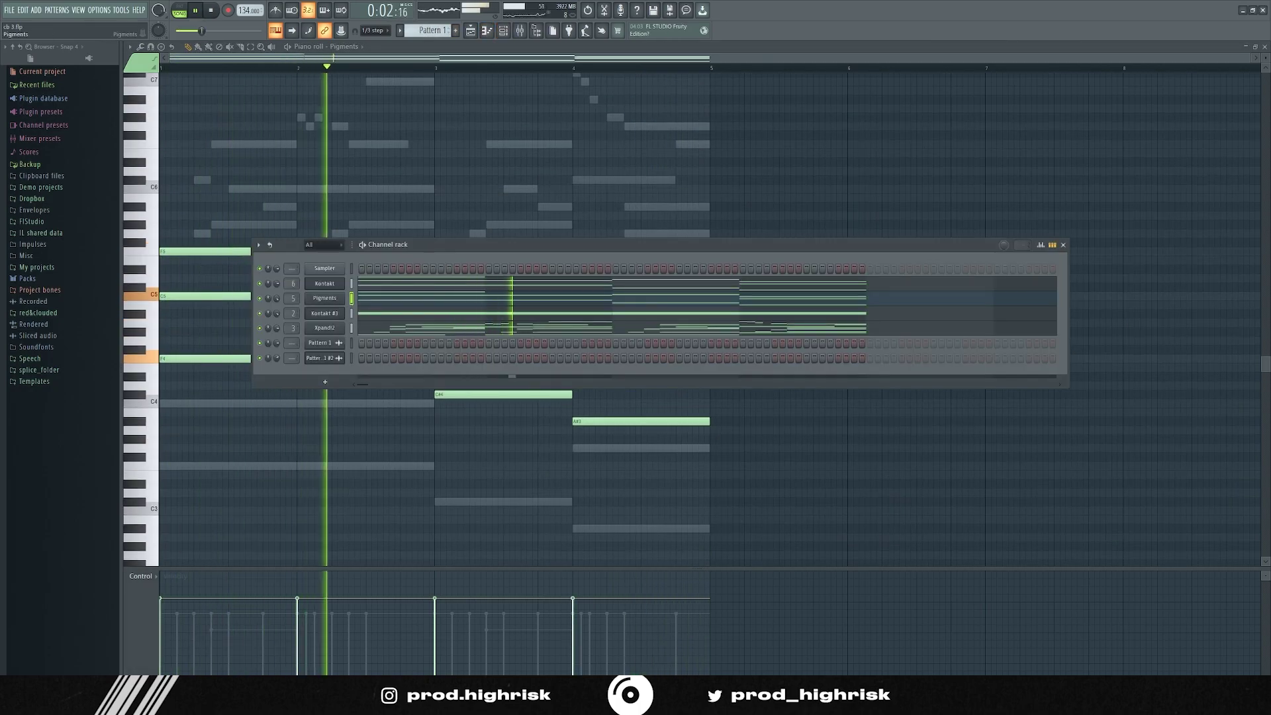
left_click(323, 298)
left_click(649, 199)
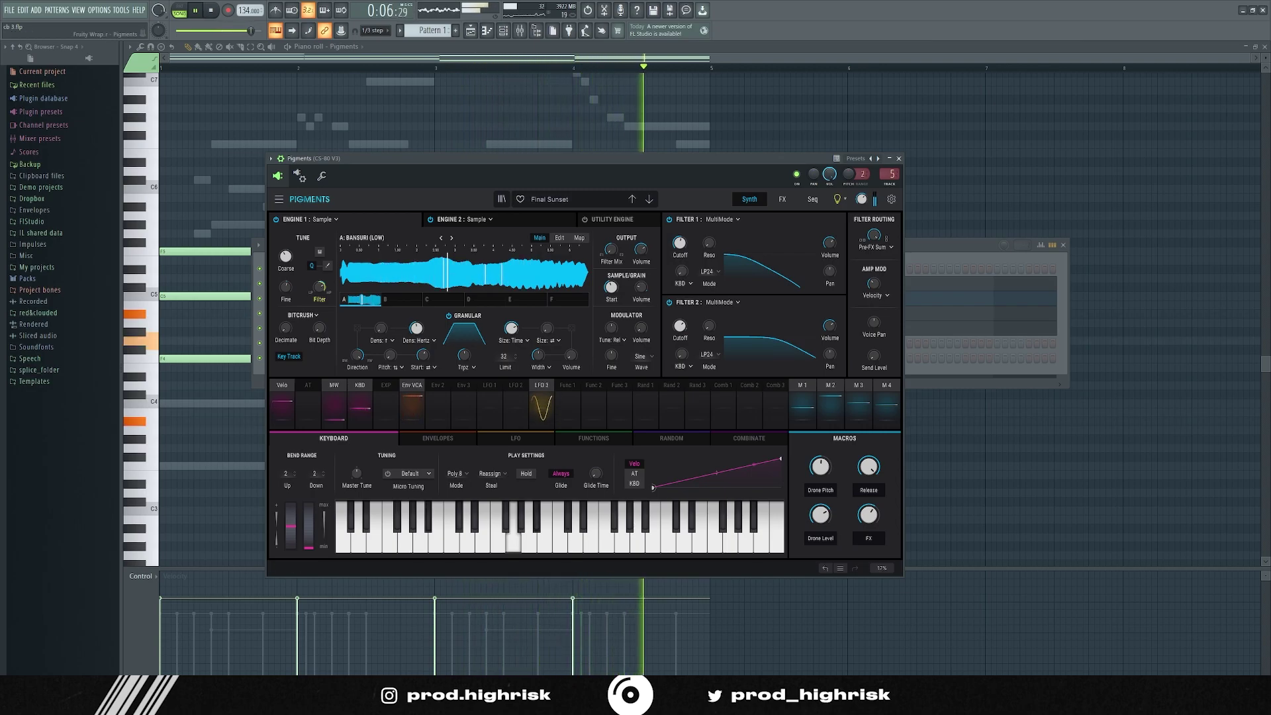
left_click_drag(649, 159, 655, 159)
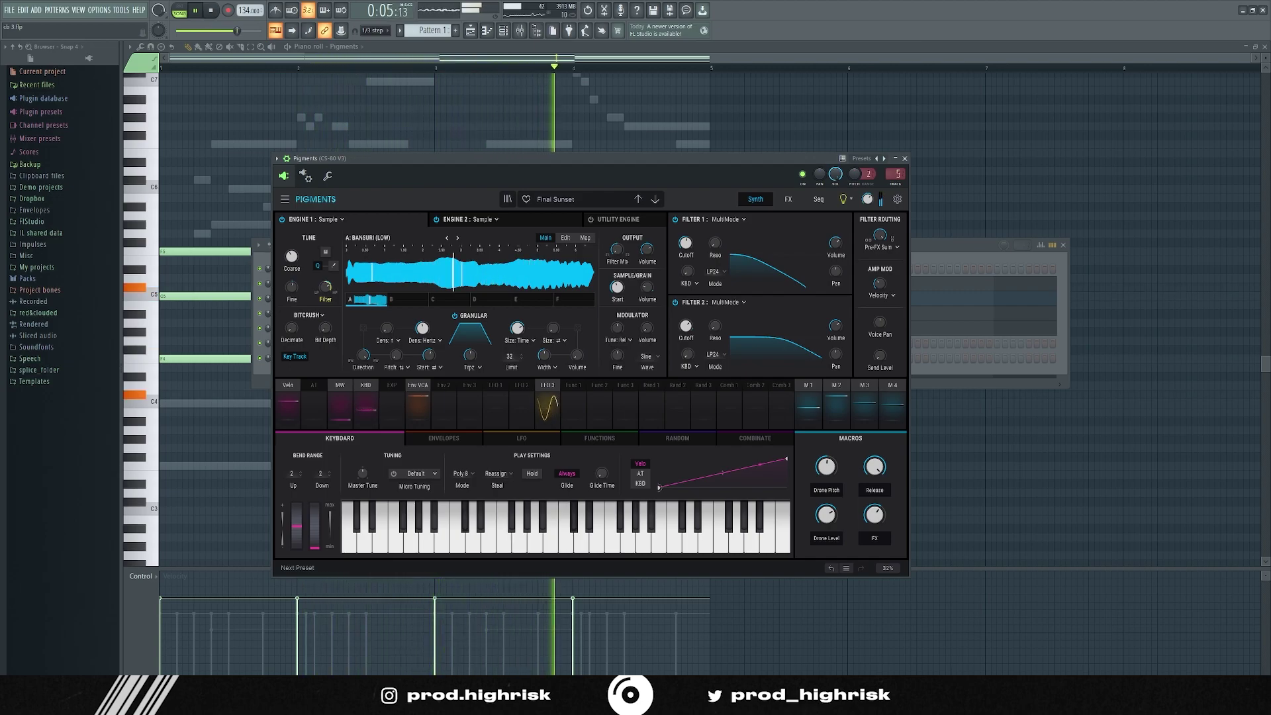
left_click(654, 135)
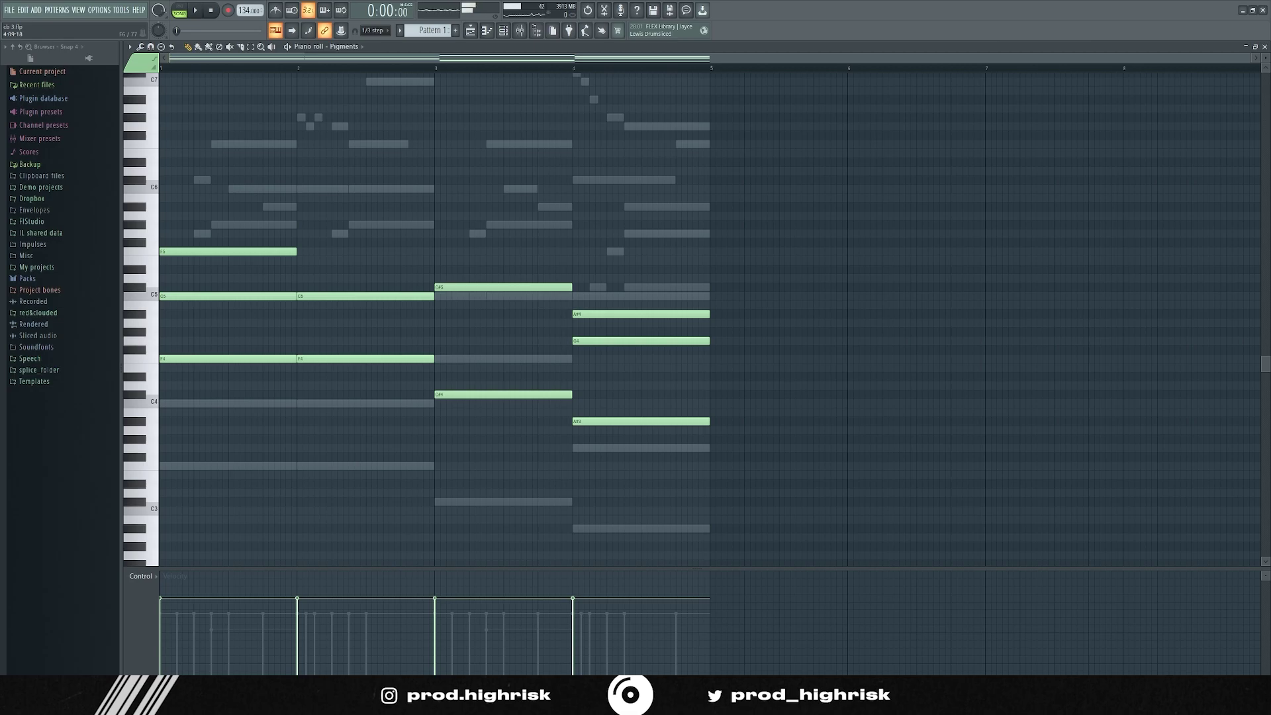
Step: Flip the Pigments chords horizontally in time, split the layers into separate patterns and render the Pigments pattern to Pigments.wav
key("alt+y")
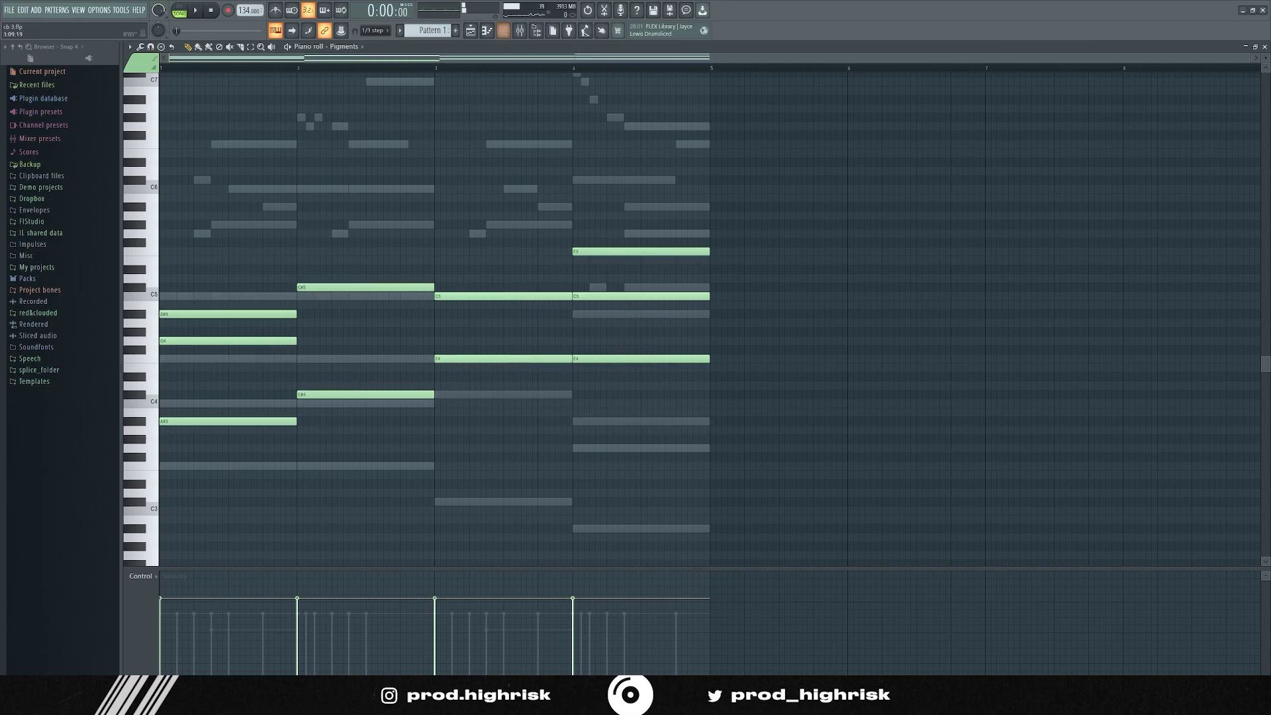
key("F6")
right_click(325, 299)
key("F5")
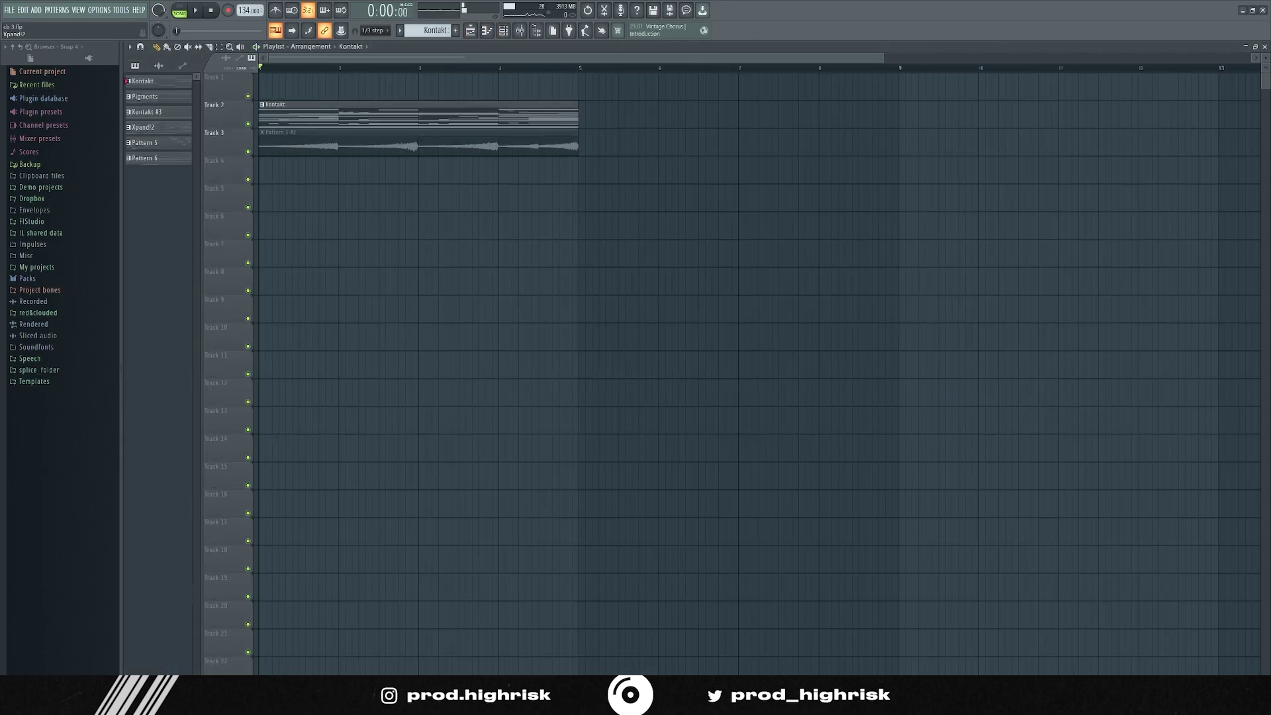
key("F6")
right_click(325, 299)
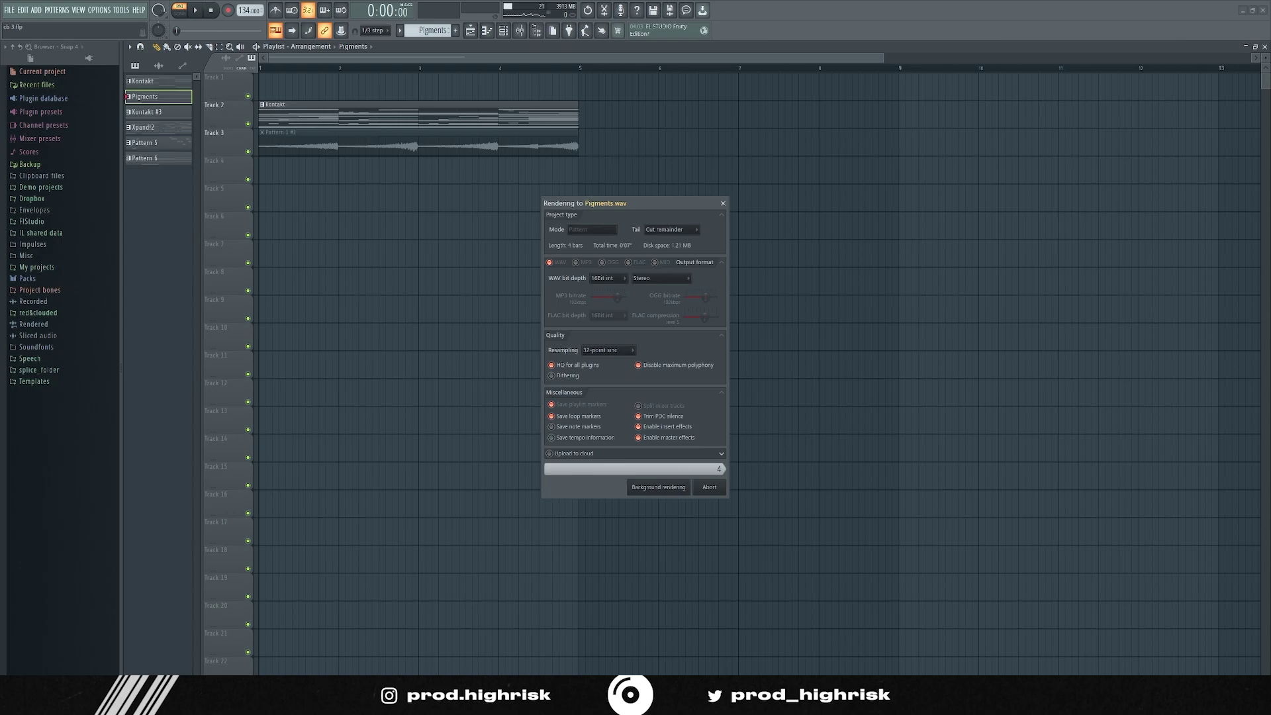
Step: Move the rendered Pigments audio clip to the start of playlist track 5, solo that track and play it
key("space")
key("F6")
key("space")
left_click_drag(361, 226, 263, 198)
key("space")
right_click(247, 208)
right_click(247, 207)
key("F6")
key("space")
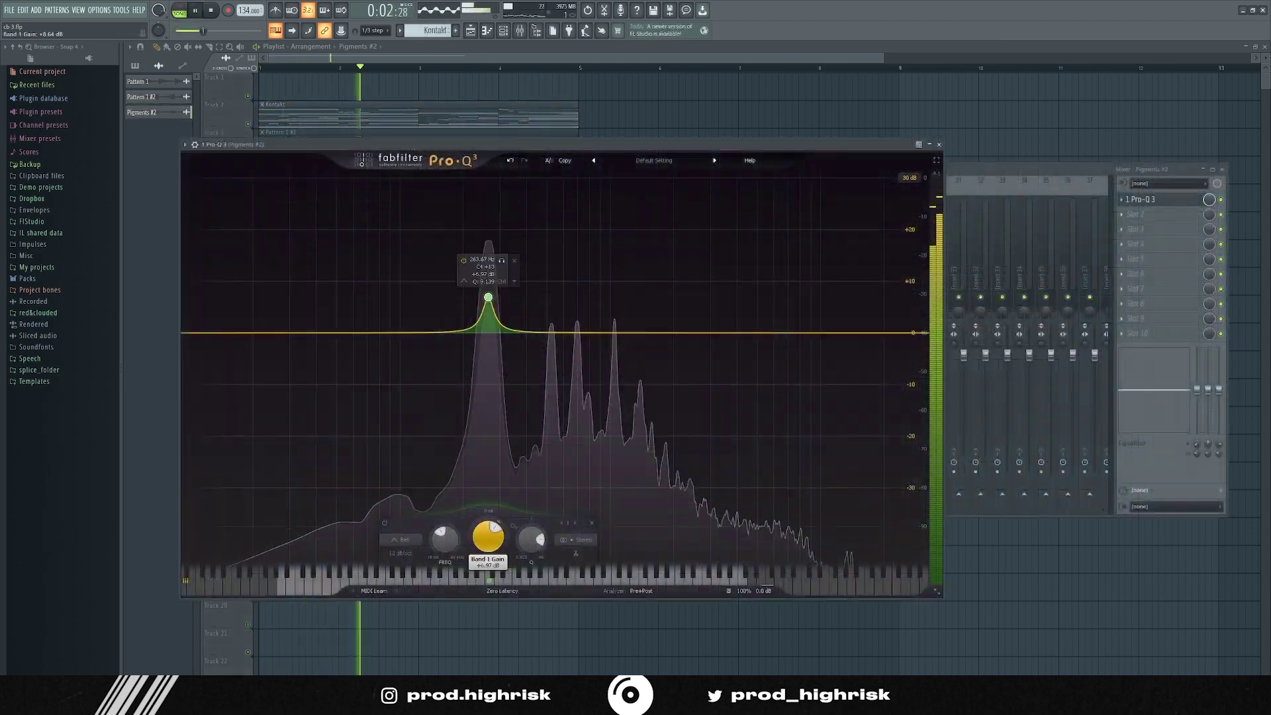
Step: Cut about 30 dB near 262 Hz and add a higher EQ band on the Pigments audio, plus ValhallaSpaceModulator in slot 3 and Cymatics Origin in slot 6
left_click_drag(488, 296, 488, 488)
scroll(488, 488, "up", 3)
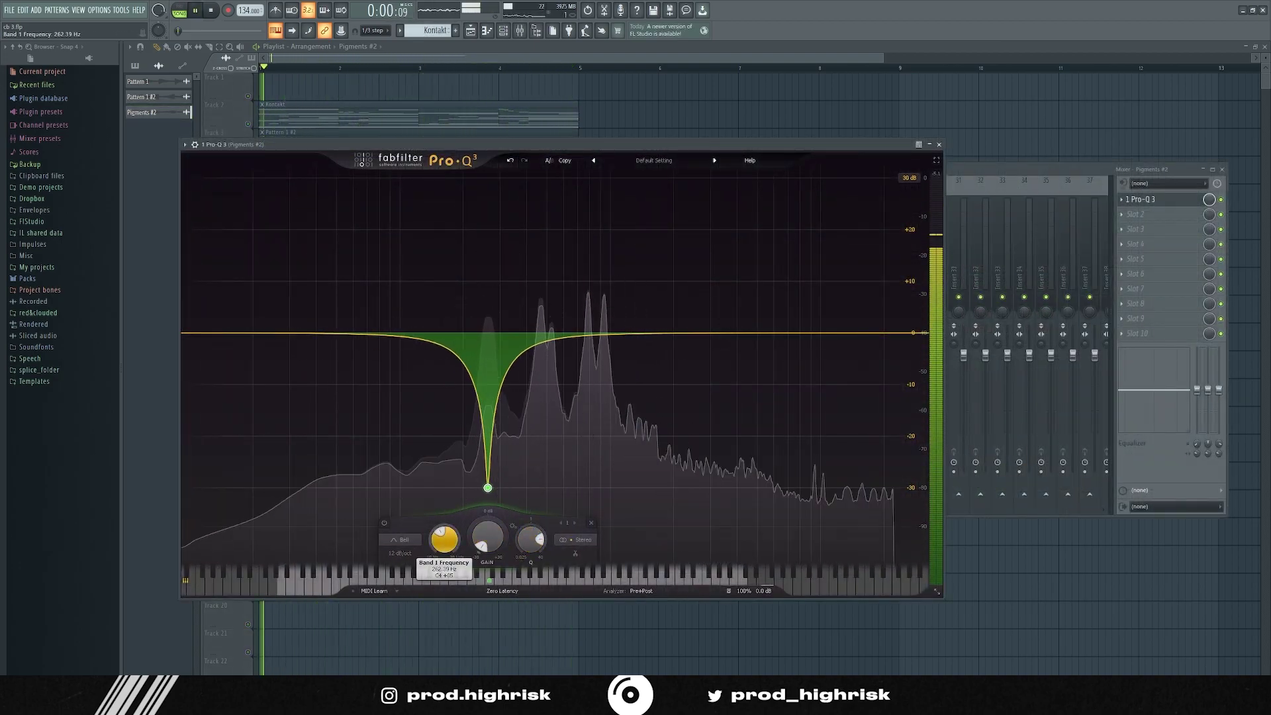
double_click(689, 333)
left_click_drag(689, 333, 684, 377)
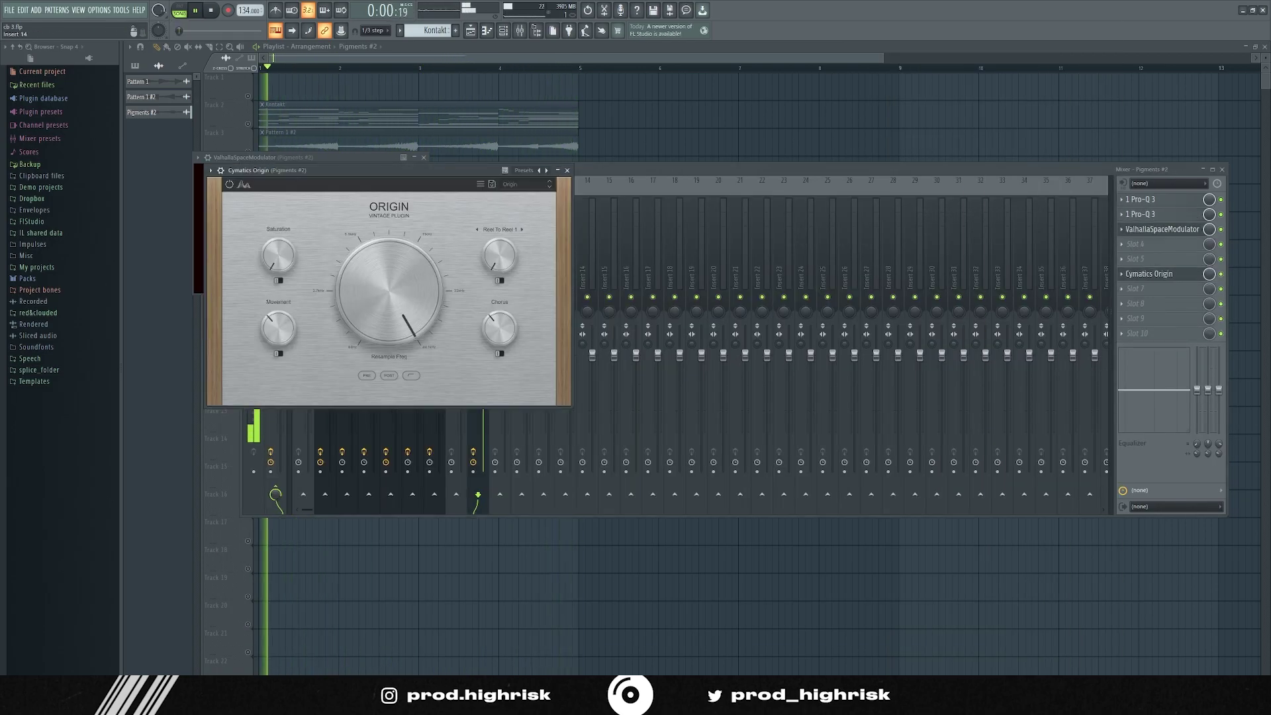
left_click(609, 265)
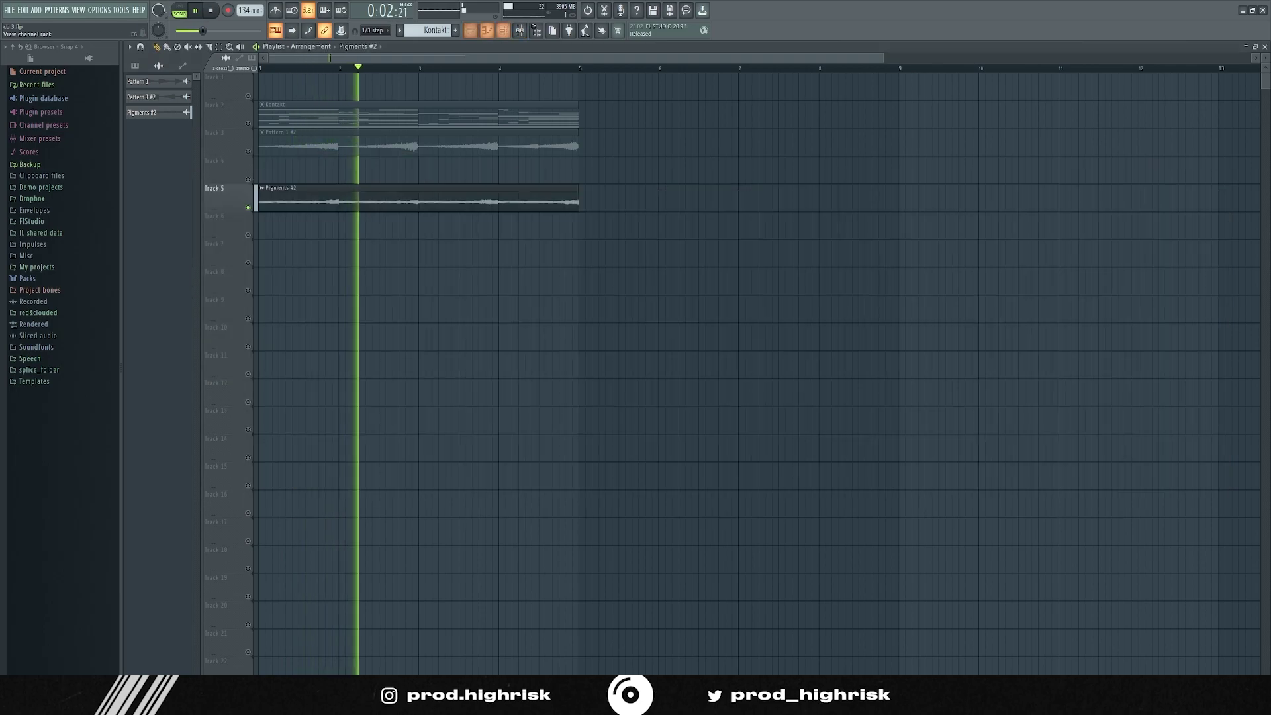
Step: Bring the Kontakt playlist track back in alongside the Pigments clip and rebalance the mixer faders, lowering the Pigments audio
key("F6")
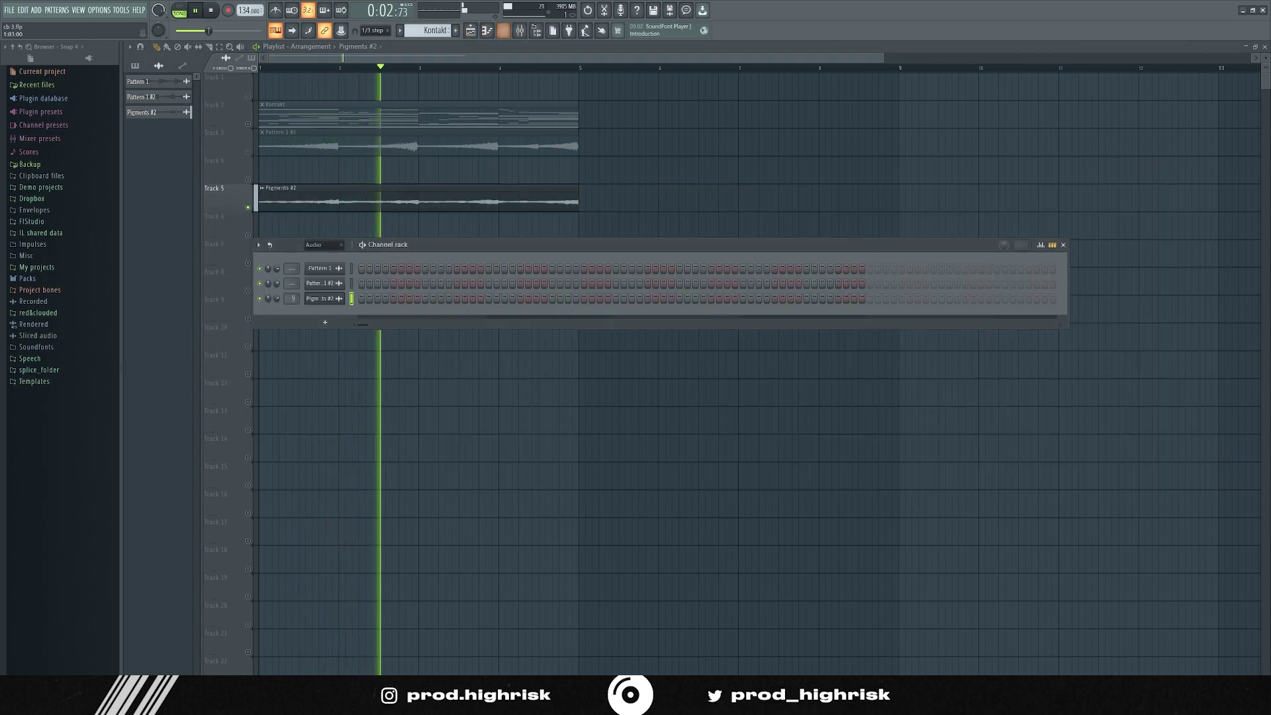
key("F6")
key("space")
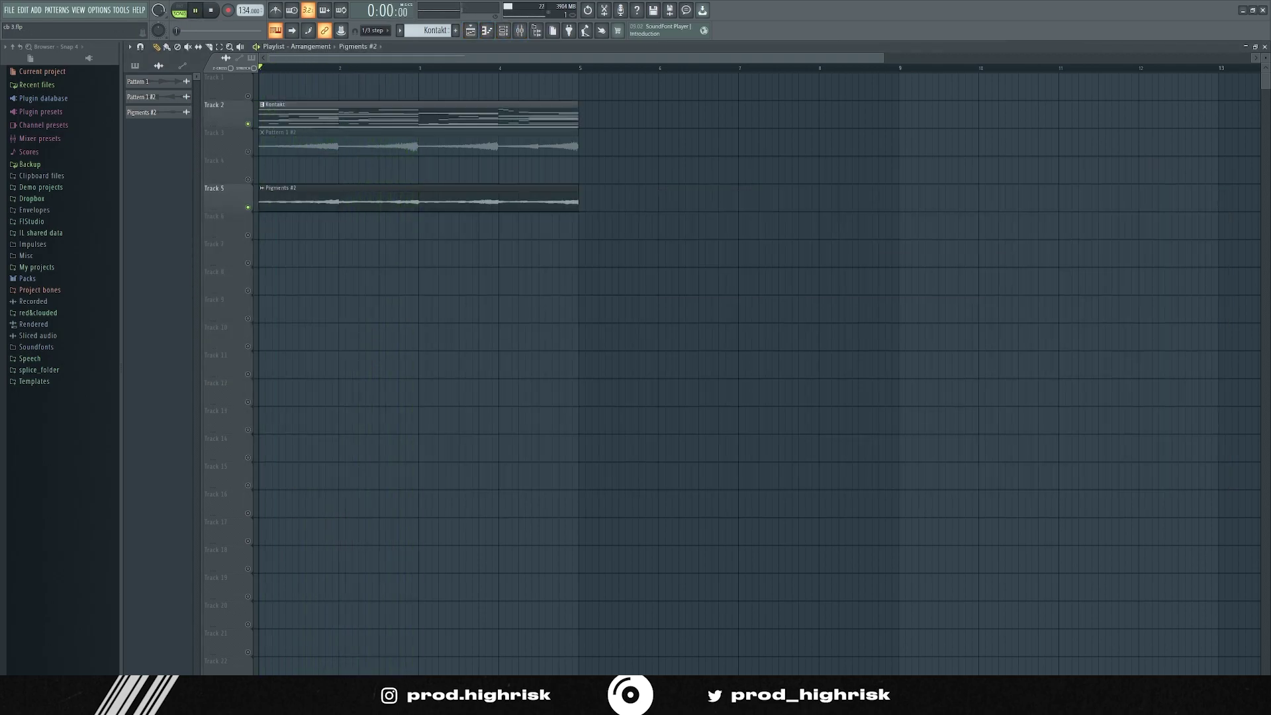
key("F9")
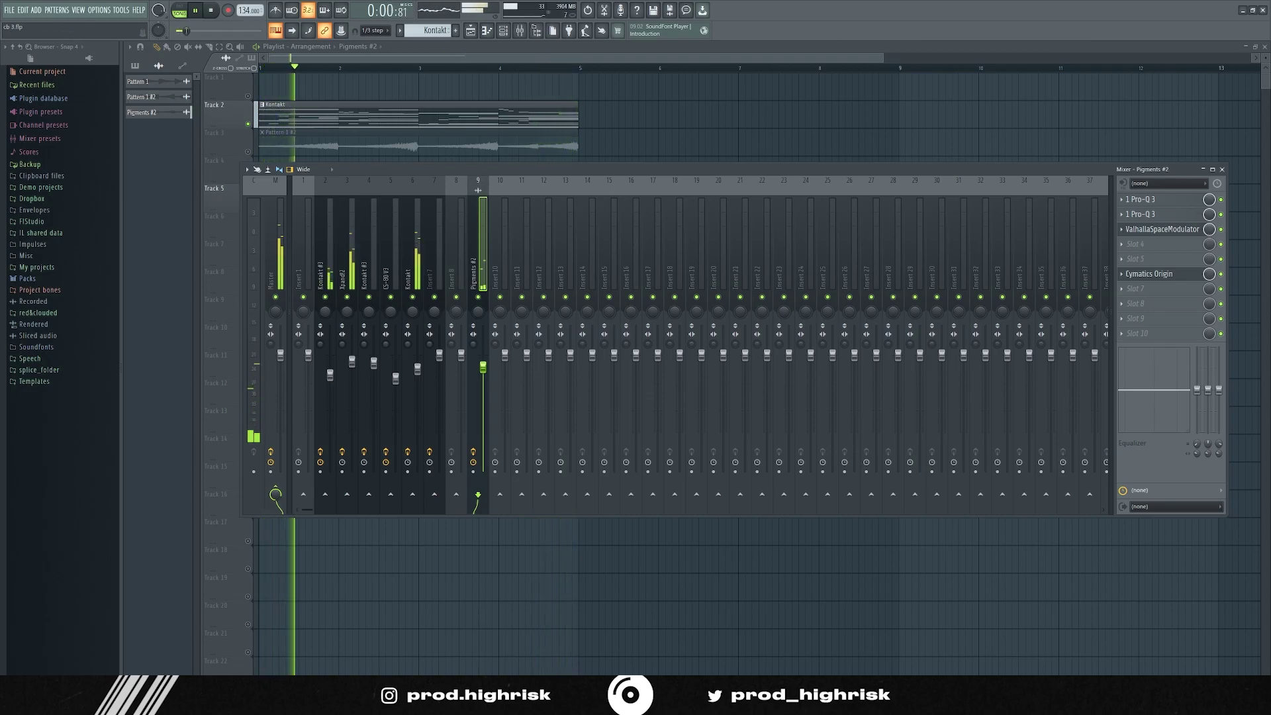
left_click(412, 265)
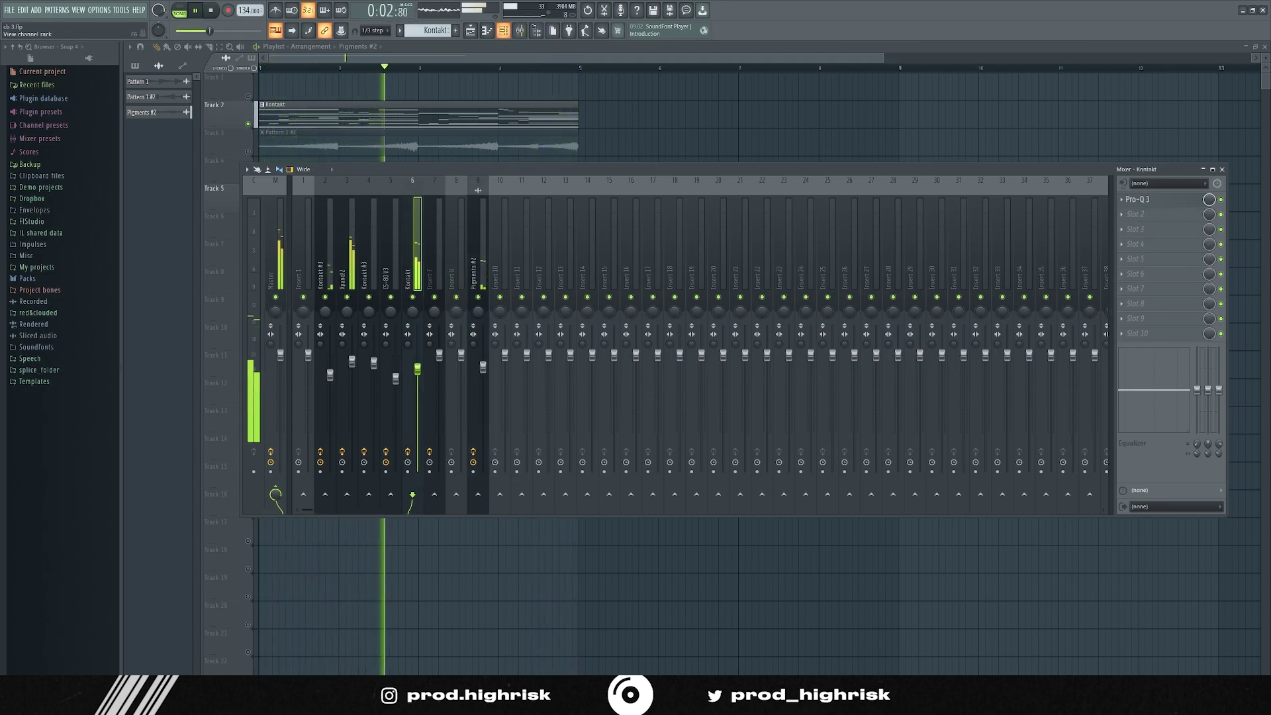
Step: Add another Kontakt channel with the Balkan Ethnic Orchestra Gypsy Clarinet patch and write a descending lead melody over the chords
key("F6")
left_click(317, 278)
left_click_drag(430, 245, 440, 248)
key("F6")
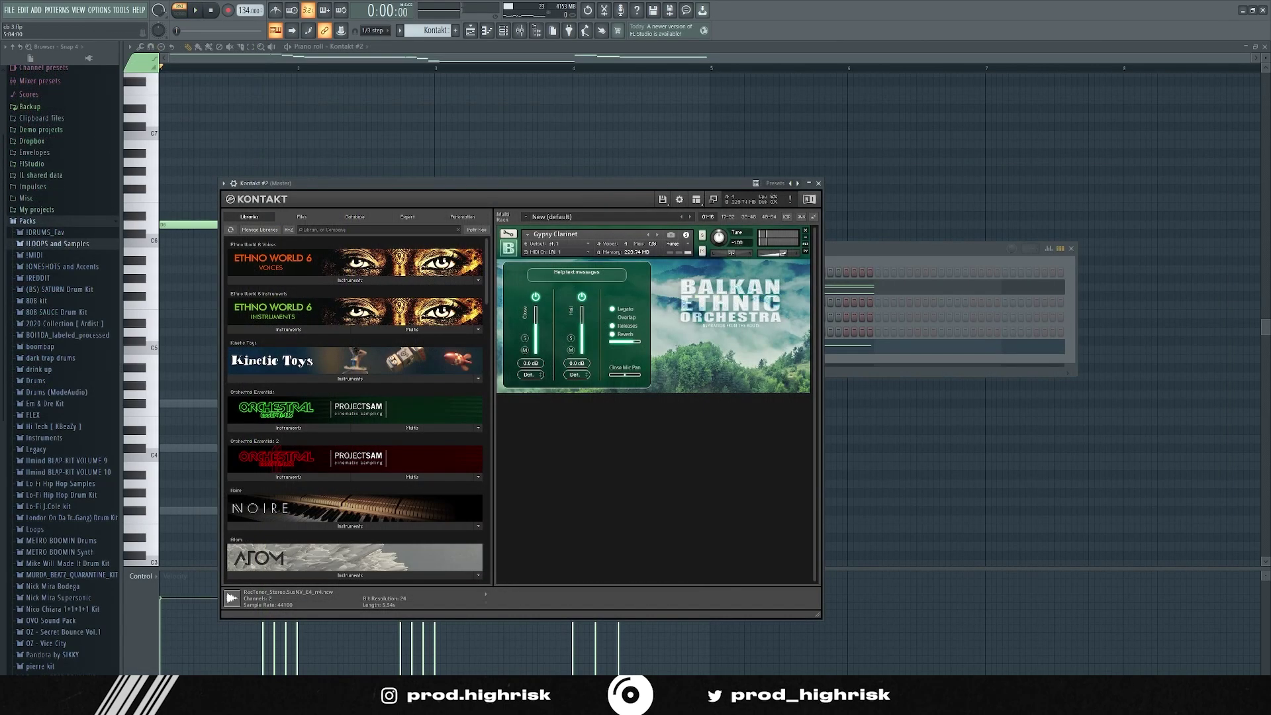
Step: Audition the clarinet melody and rework bar 4, lengthening the C6 note, lowering the closing note to D#5 and adding two short ending notes
key("F6")
key("space")
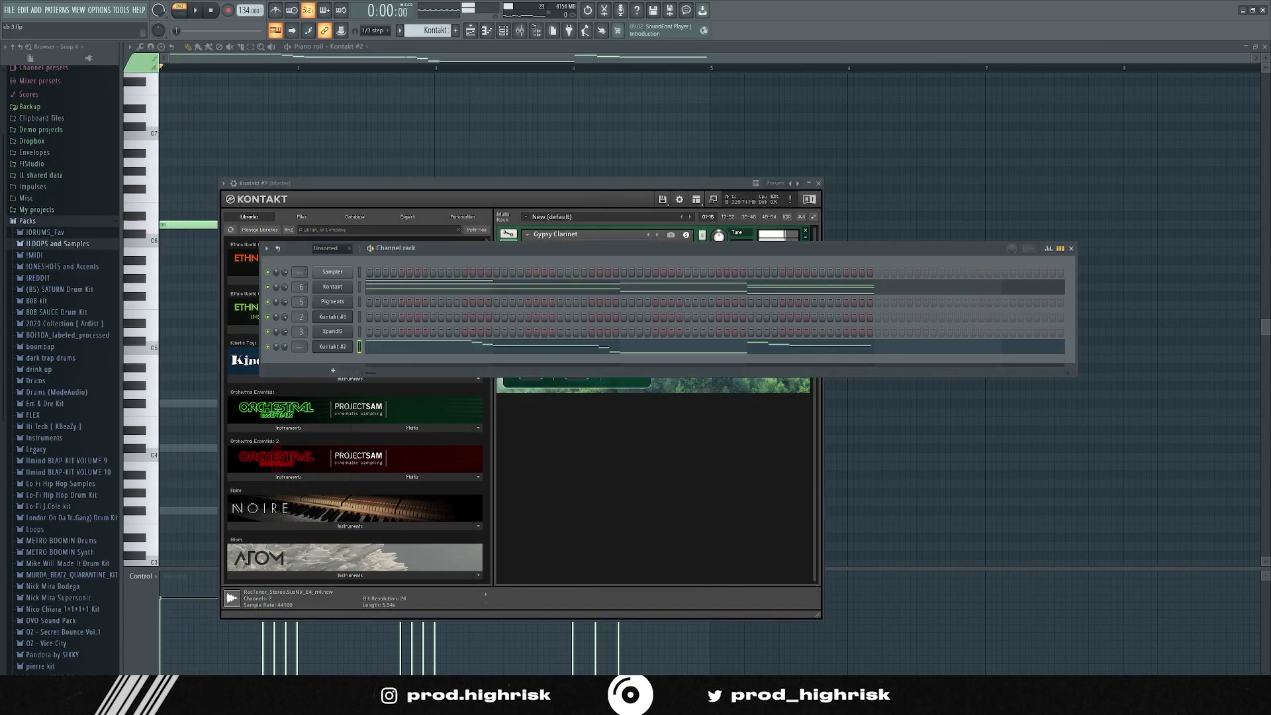
key("F5")
key("F6")
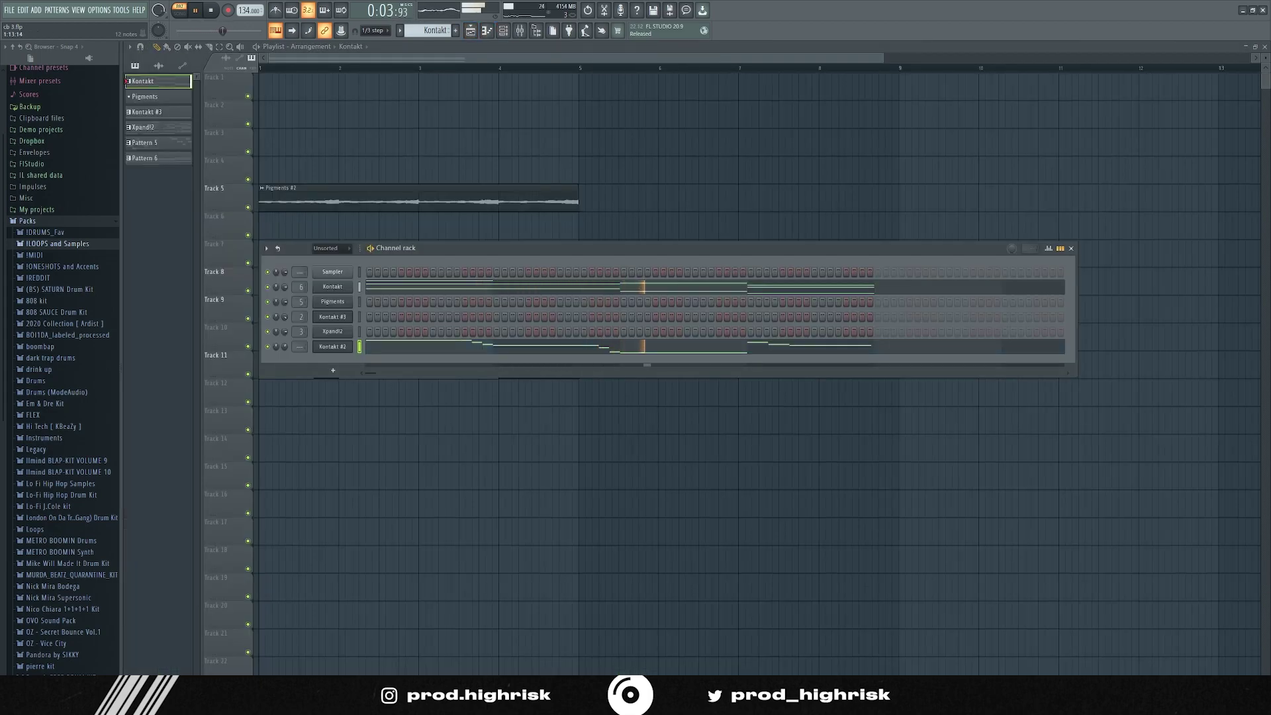
key("F7")
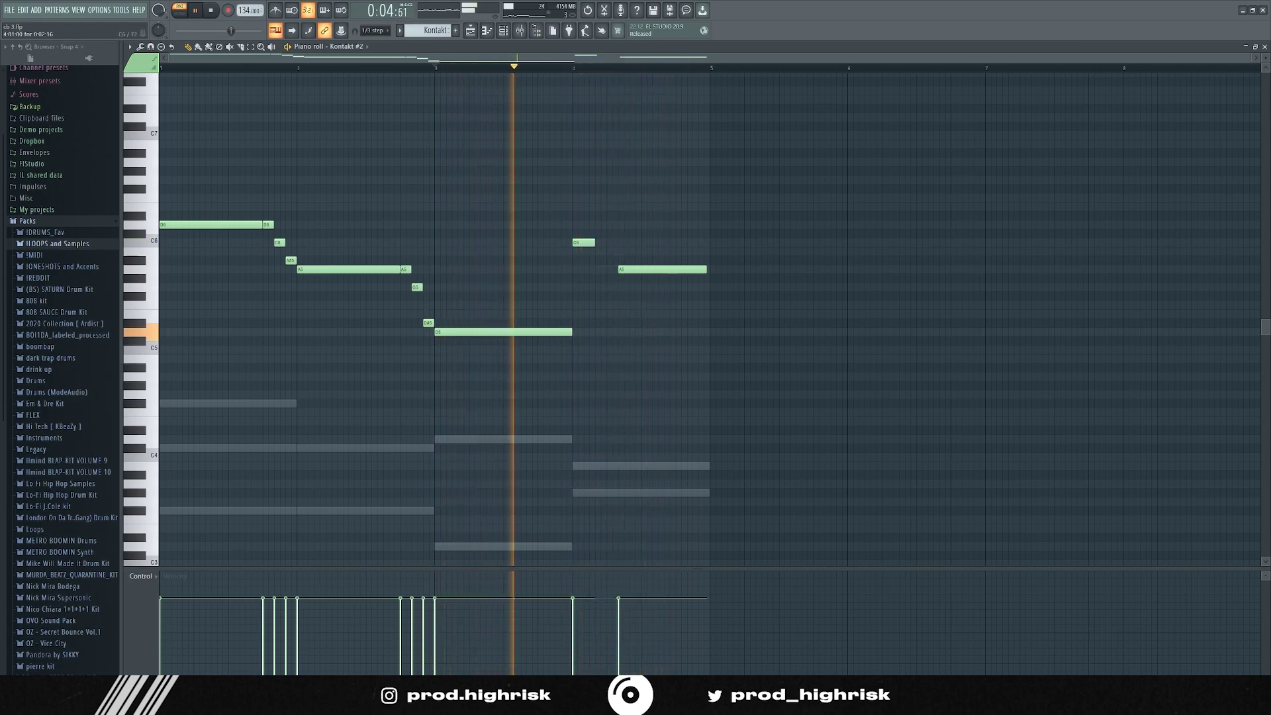
left_click_drag(594, 243, 651, 323)
key("space")
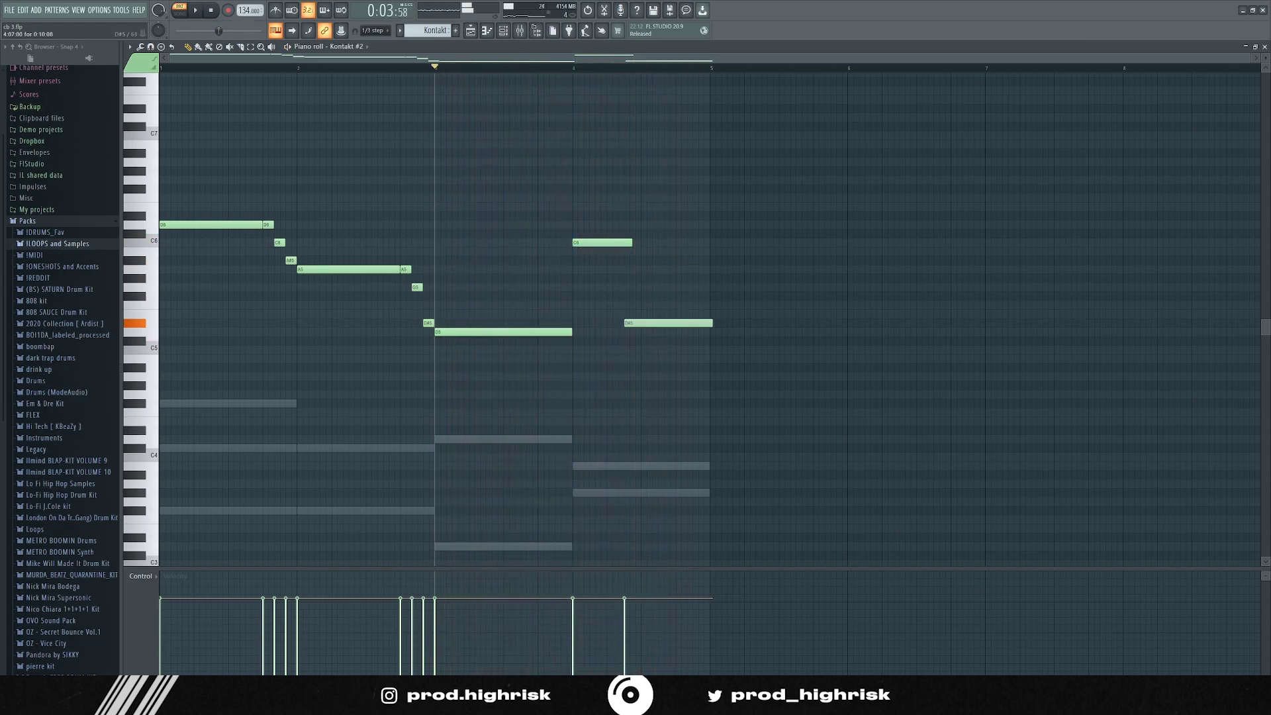
key("space")
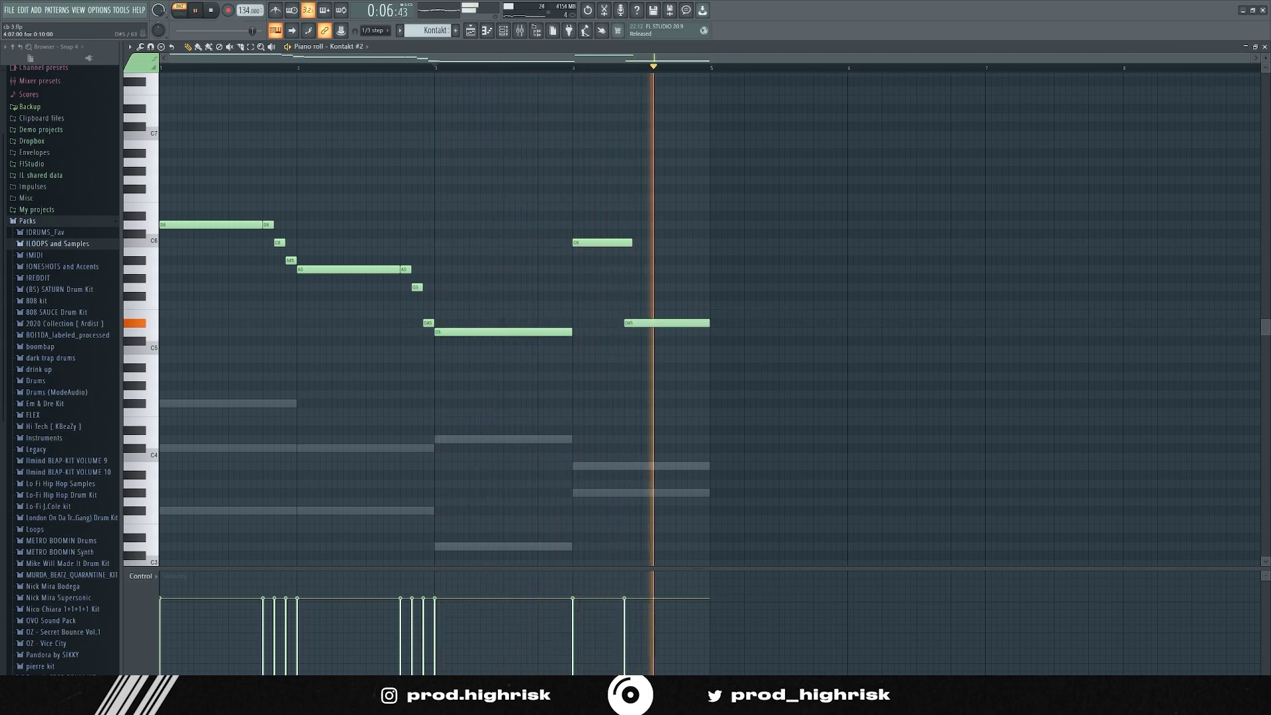
key("space")
Step: Return to the playlist arrangement, stop playback and switch from pattern mode to song mode
key("F6")
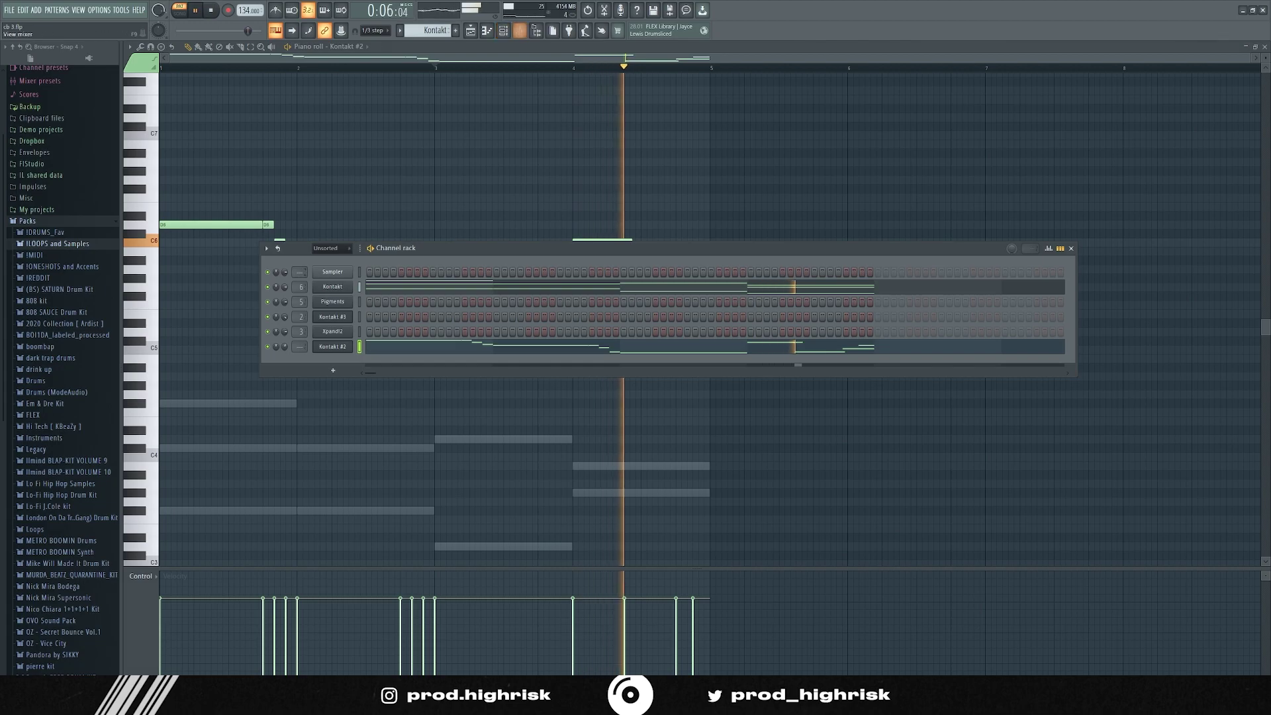
key("F6")
key("F9")
key("F5")
key("F6")
key("space")
key("F6")
key("l")
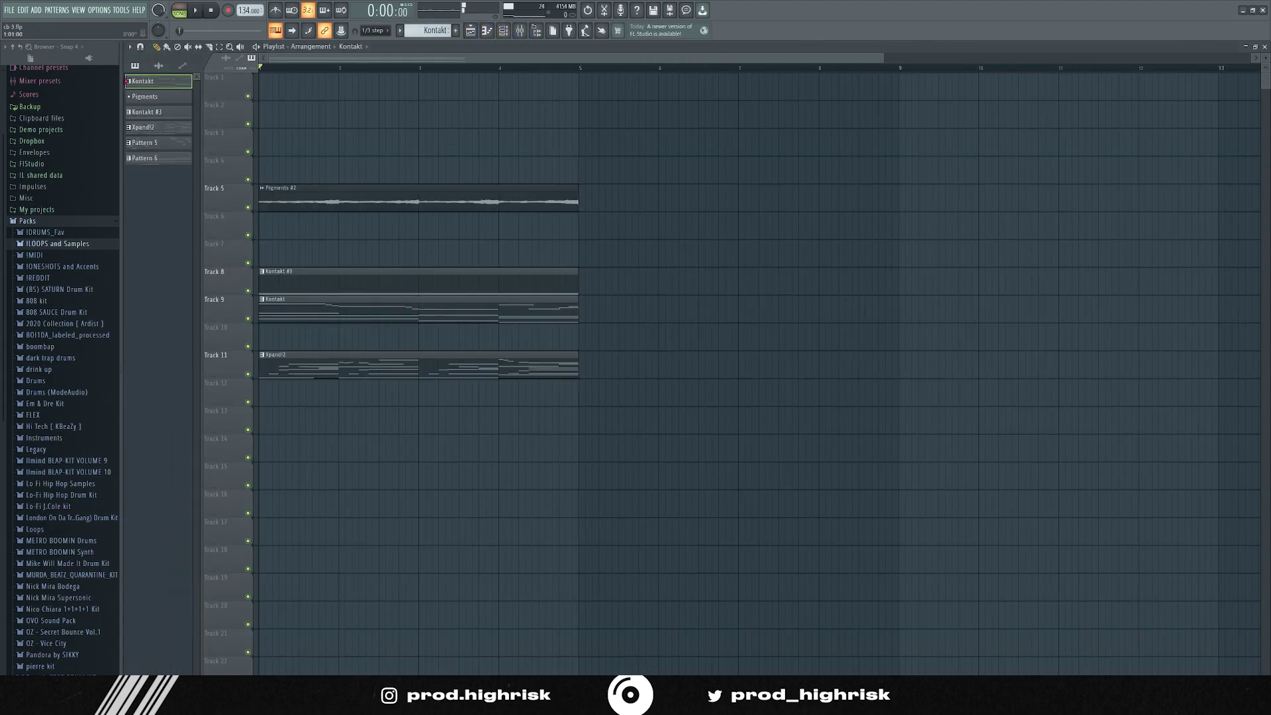
Step: Load SoundShifter Pitch Stereo into slot 4 of the Master mixer track to transpose the whole beat
key("F9")
left_click(1153, 245)
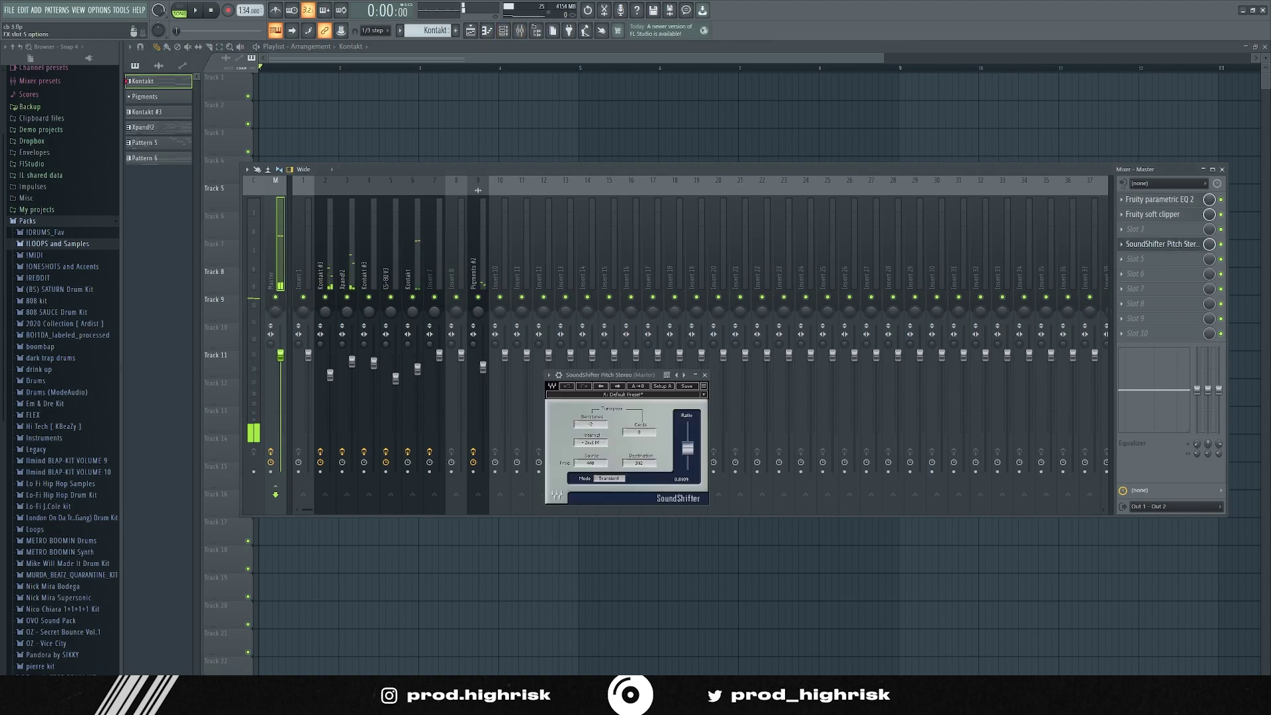
Step: Automate the channel volume of the Kontakt #2 clarinet melody with rising swells across its four bars
key("F12")
key("space")
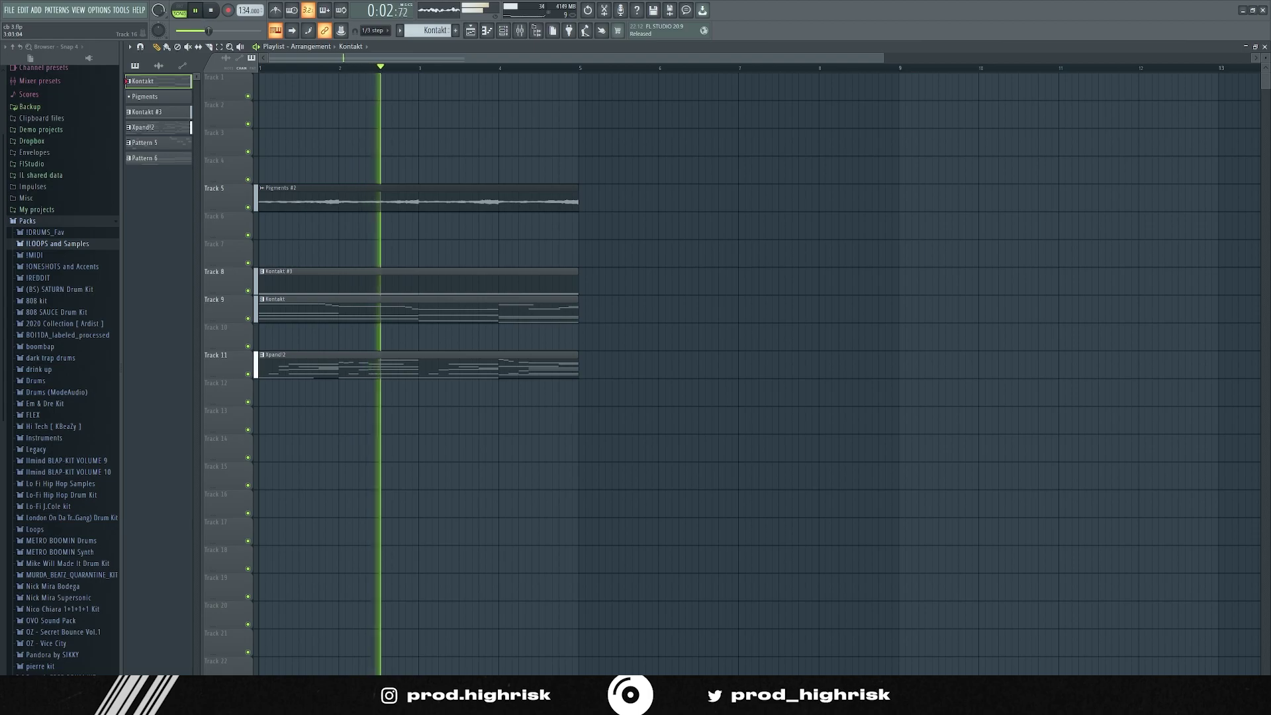
key("F6")
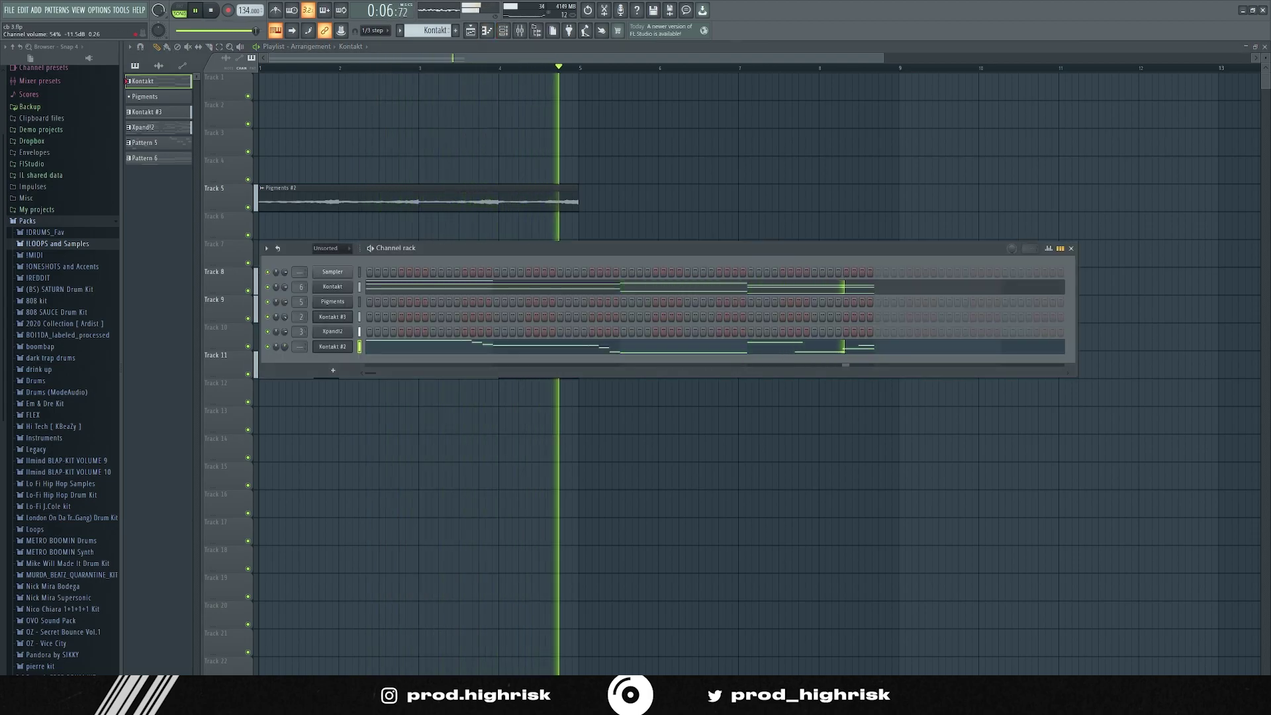
left_click(377, 347)
left_click(143, 576)
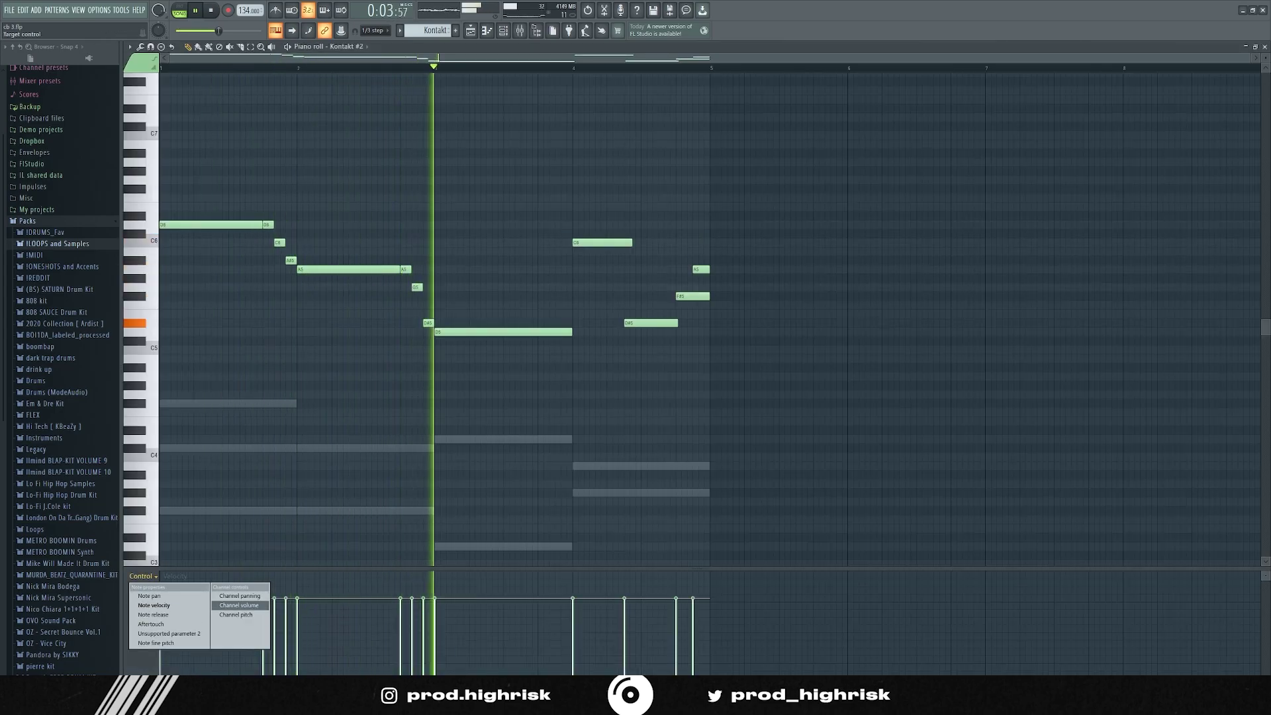
left_click(239, 605)
mouse_move(163, 647)
left_mouse_down()
mouse_move(248, 604)
mouse_move(335, 602)
left_mouse_up()
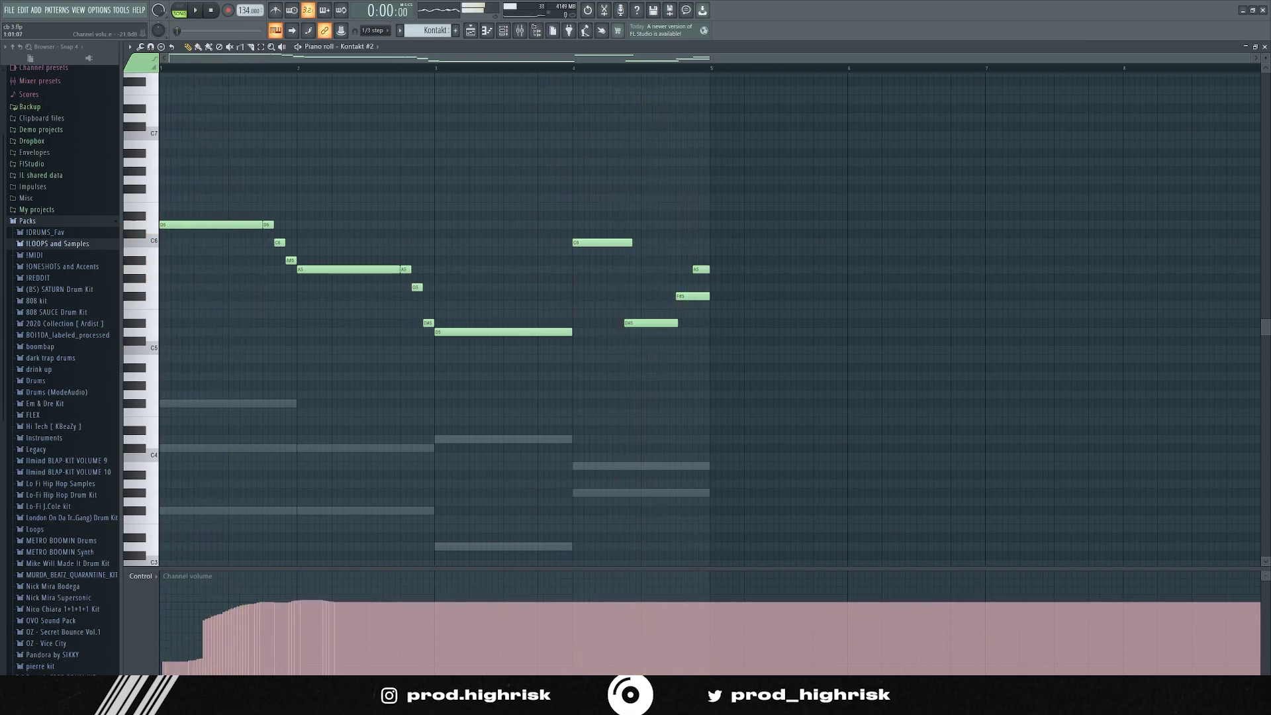
mouse_move(213, 638)
left_mouse_down()
mouse_move(260, 610)
mouse_move(329, 602)
left_mouse_up()
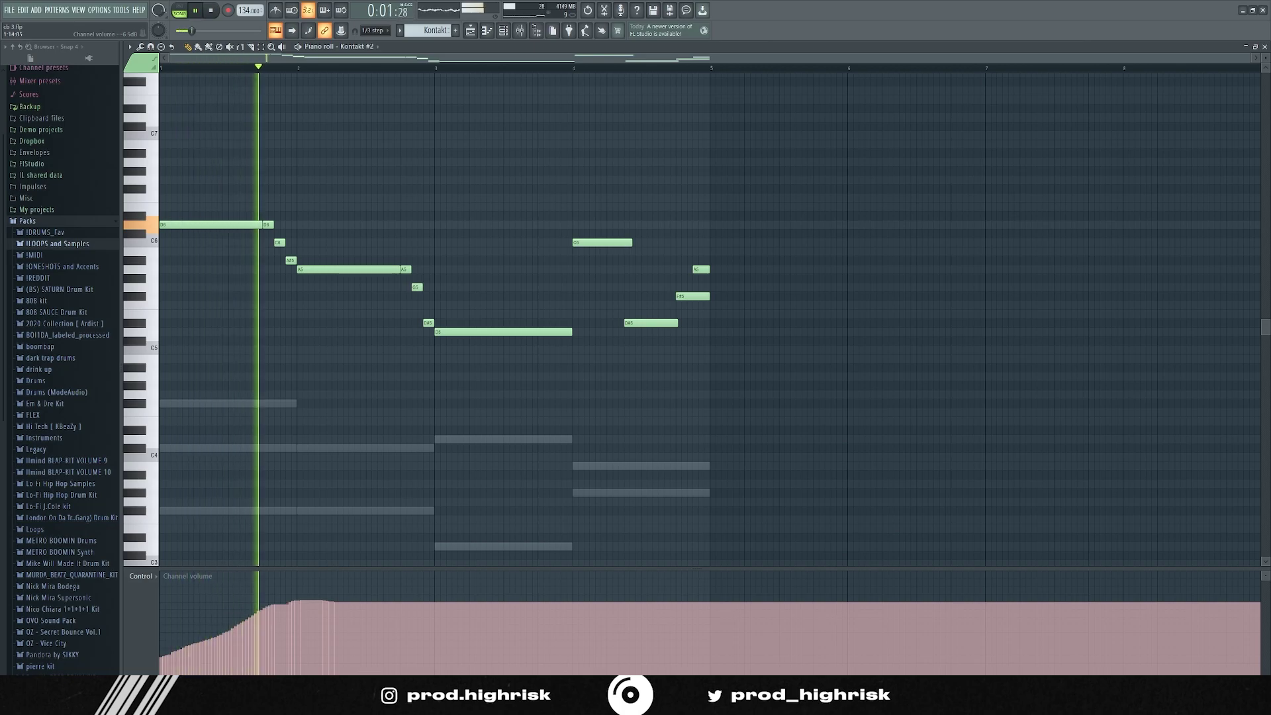
key("space")
mouse_move(174, 661)
left_mouse_down()
mouse_move(363, 610)
mouse_move(619, 643)
mouse_move(705, 628)
mouse_move(692, 641)
mouse_move(709, 640)
mouse_move(594, 642)
mouse_move(709, 651)
left_mouse_up()
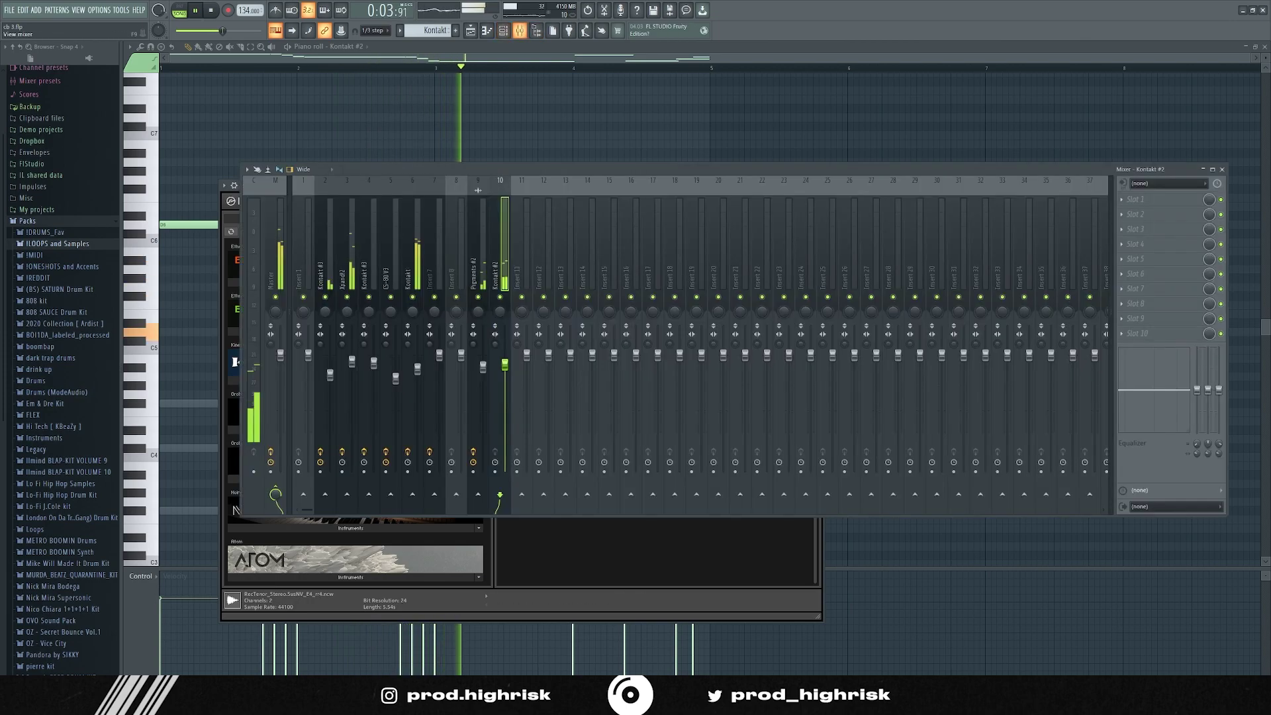
Step: Set SoundShifter Pitch Stereo on the Master track to -2 semitones and audition the transposed beat
key("F9")
left_click(1162, 245)
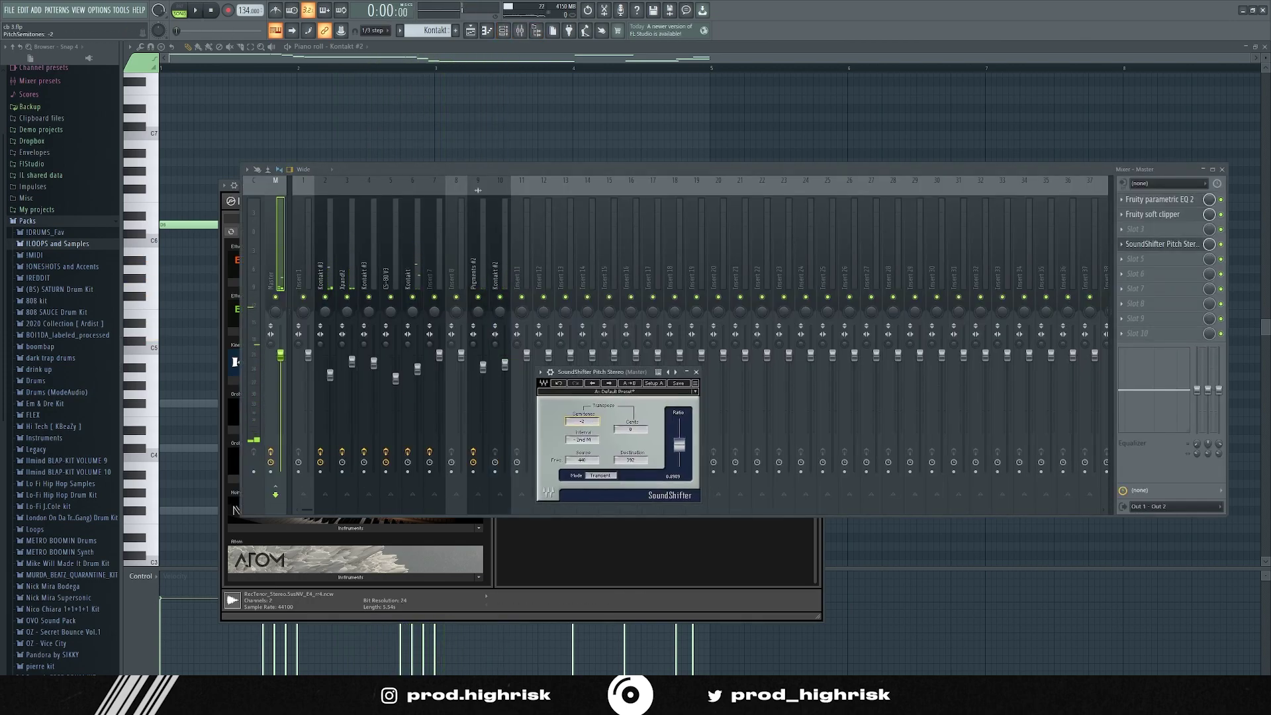
key("space")
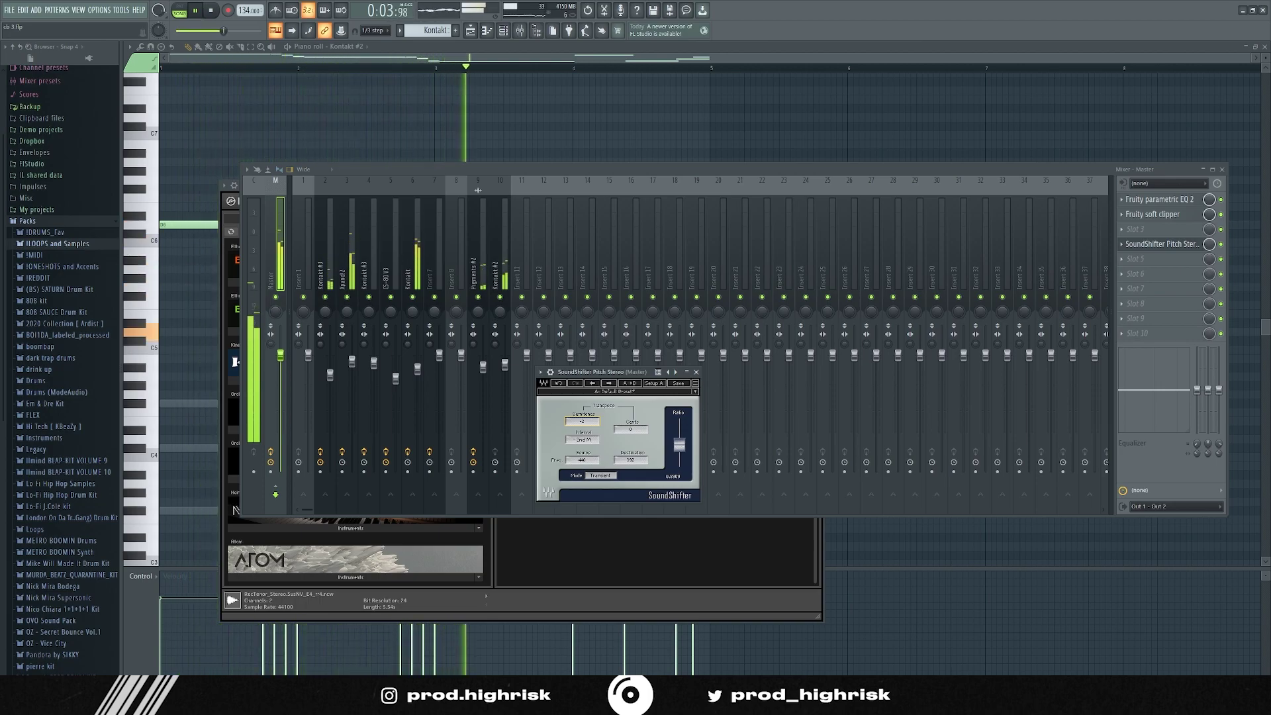
key("Escape")
Step: Lower the volume of the Kontakt #2 clarinet mixer track during playback and return to its piano roll
left_click(504, 364)
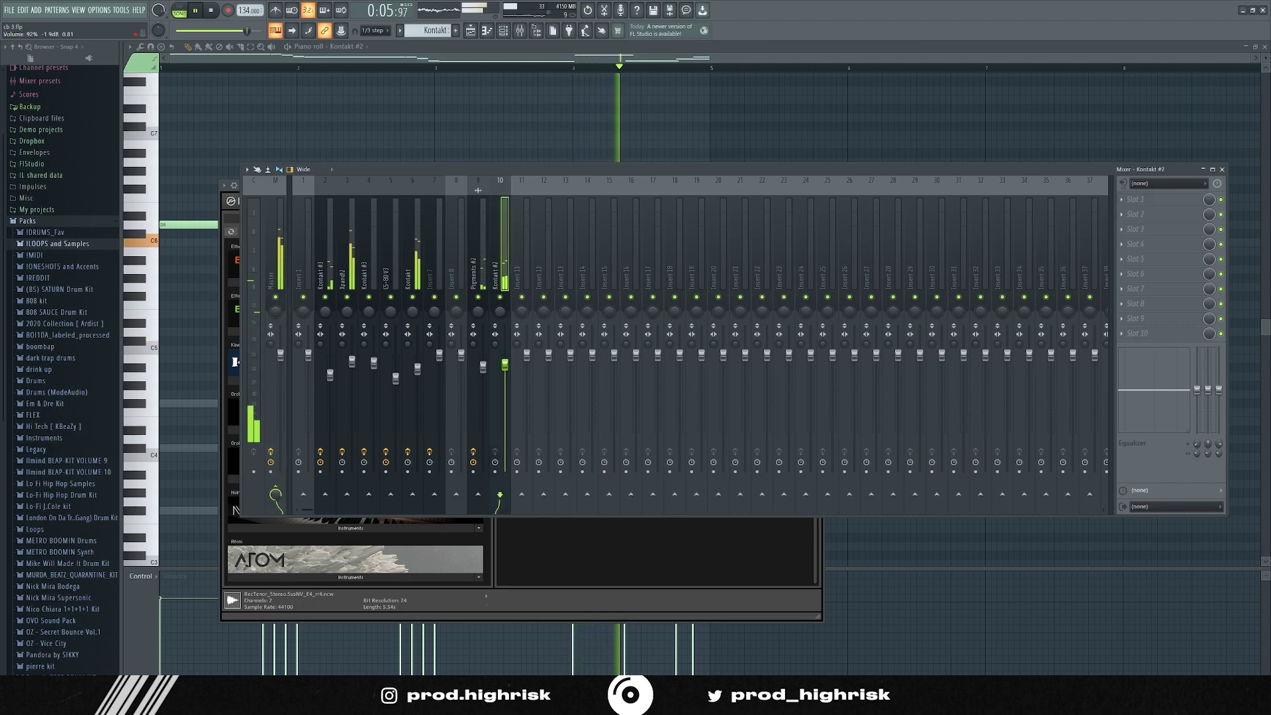
left_click_drag(505, 386, 504, 383)
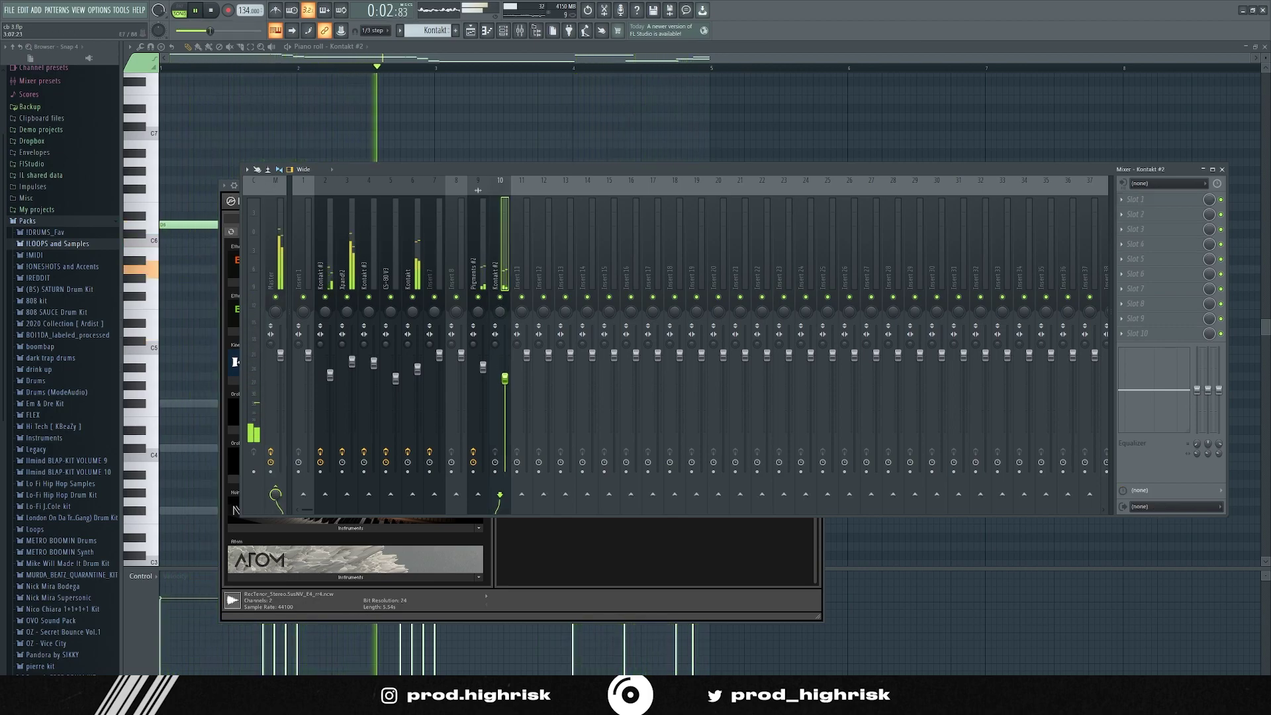
key("Escape")
key("Escape")
Step: Duplicate the whole clarinet melody into bars 5–8 and transpose the copy down one octave
key("ctrl+a")
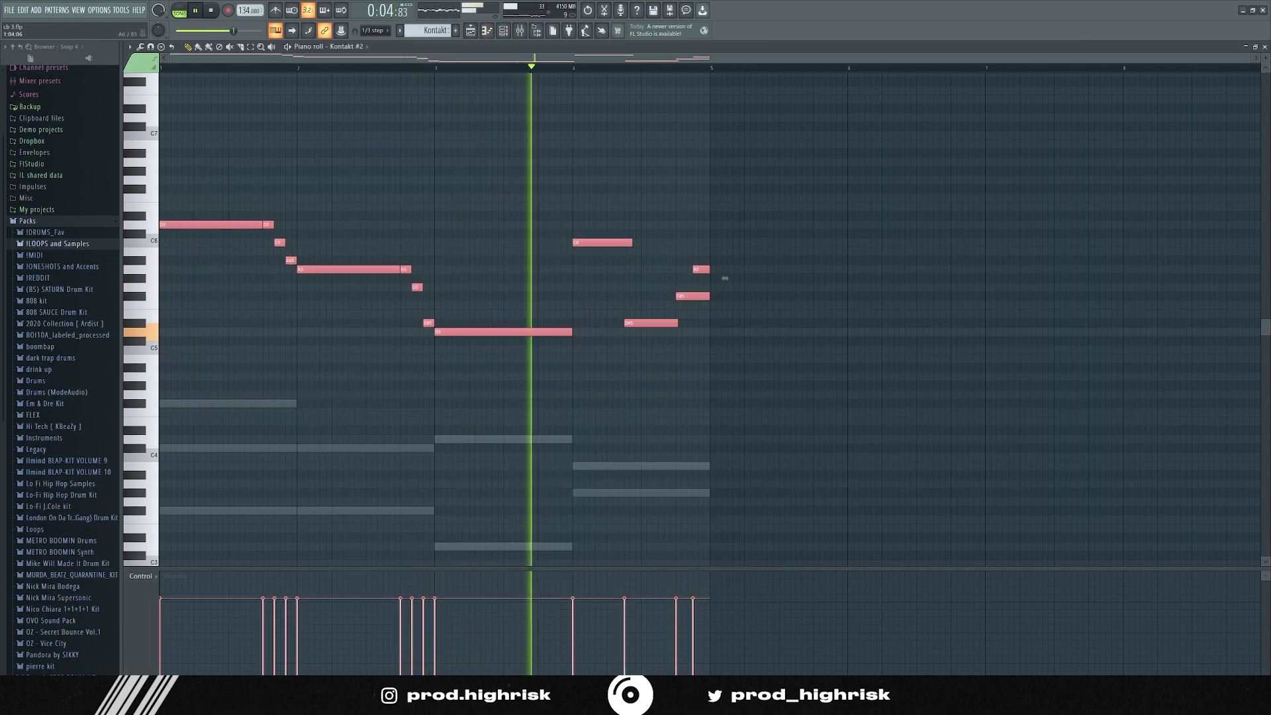
key("ctrl+b")
key("ctrl+Down")
key("ctrl+d")
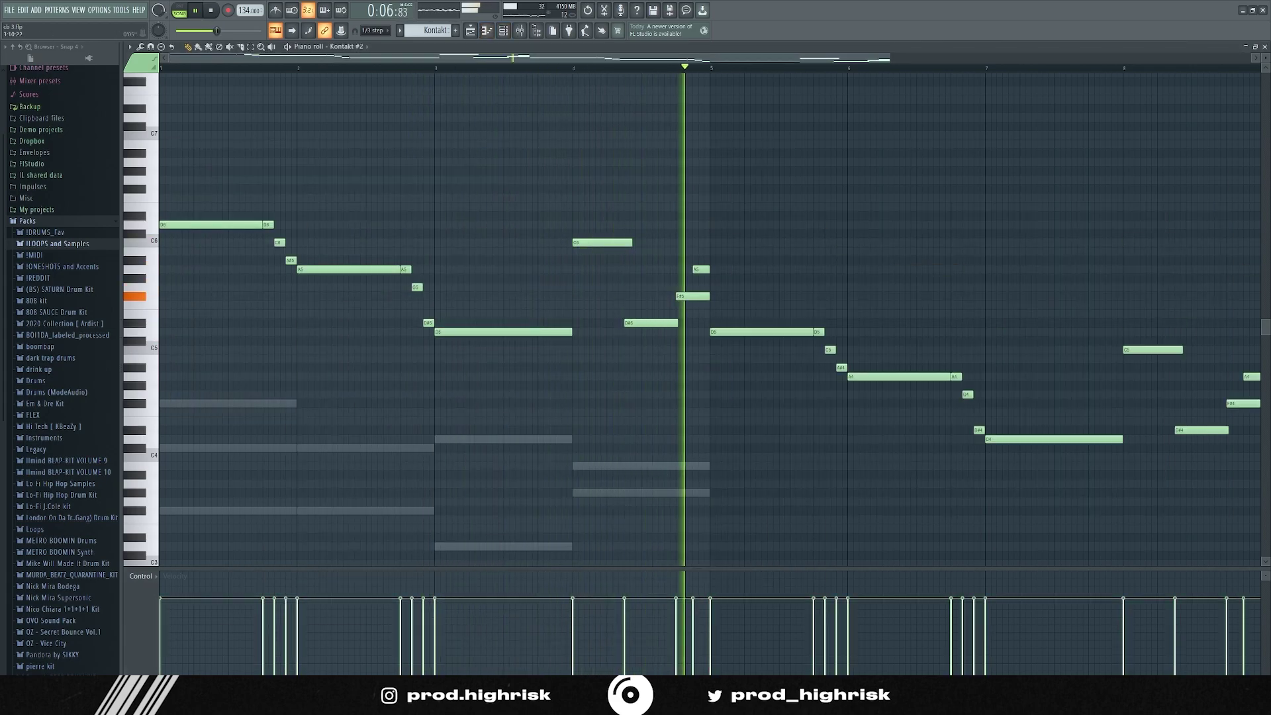
Step: Duplicate the Pigments #2, Kontakt #1 and Xpand!2 playlist clips so they also fill bars 5–8
key("F5")
scroll(451, 265, "down", 2)
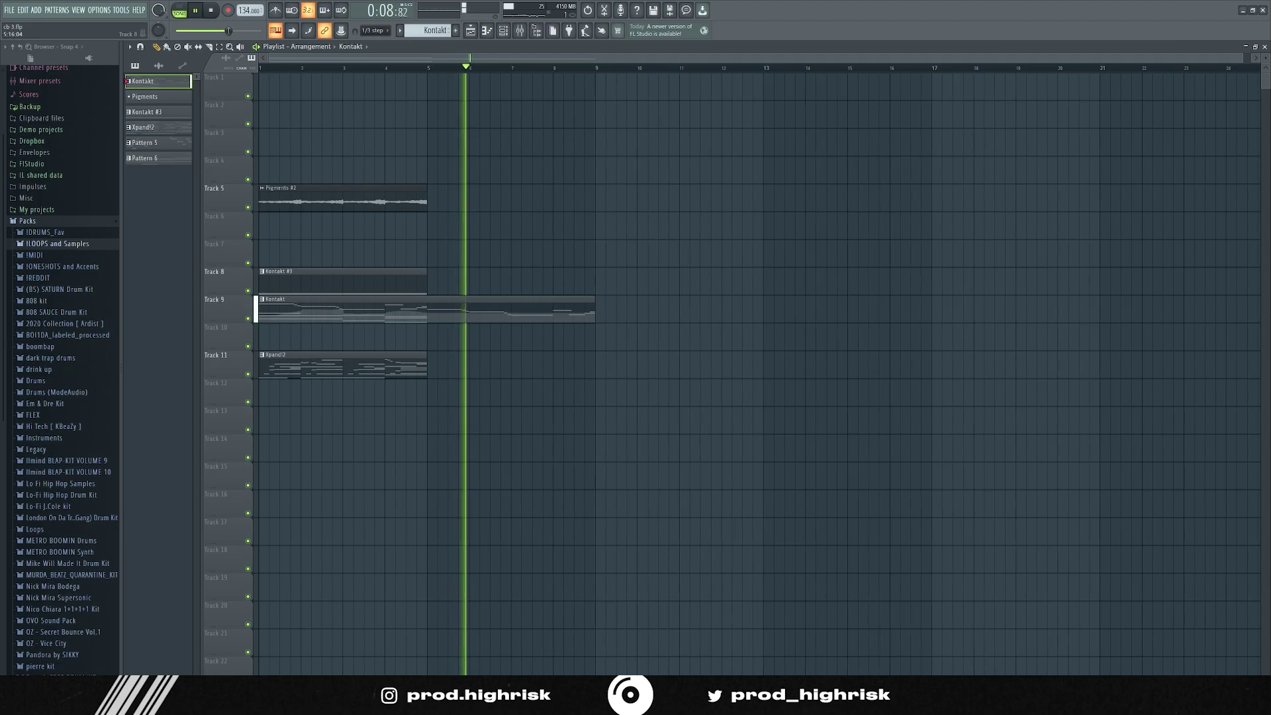
left_click_drag(450, 196, 397, 284)
key("ctrl+b")
left_click_drag(454, 364, 401, 365)
key("ctrl+b")
key("ctrl+d")
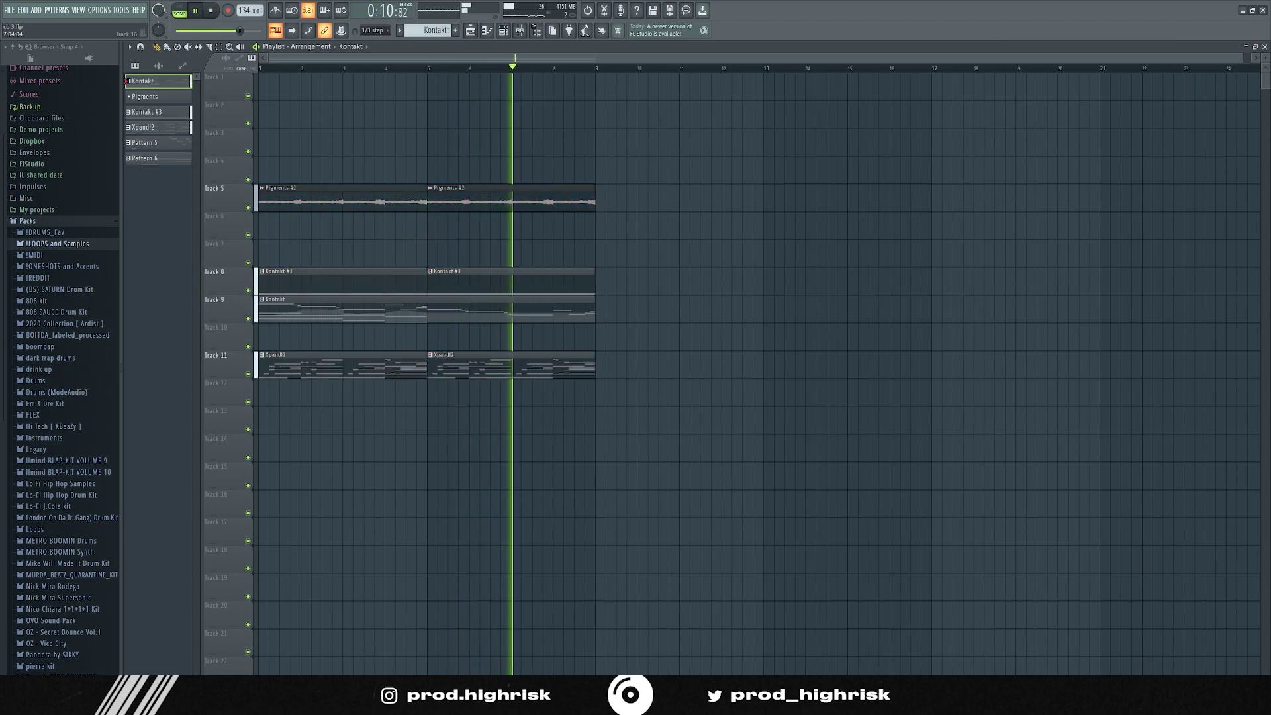
Step: Audition the eight-bar arrangement while checking the mixer and channel rack
key("F9")
key("F9")
key("F9")
key("F6")
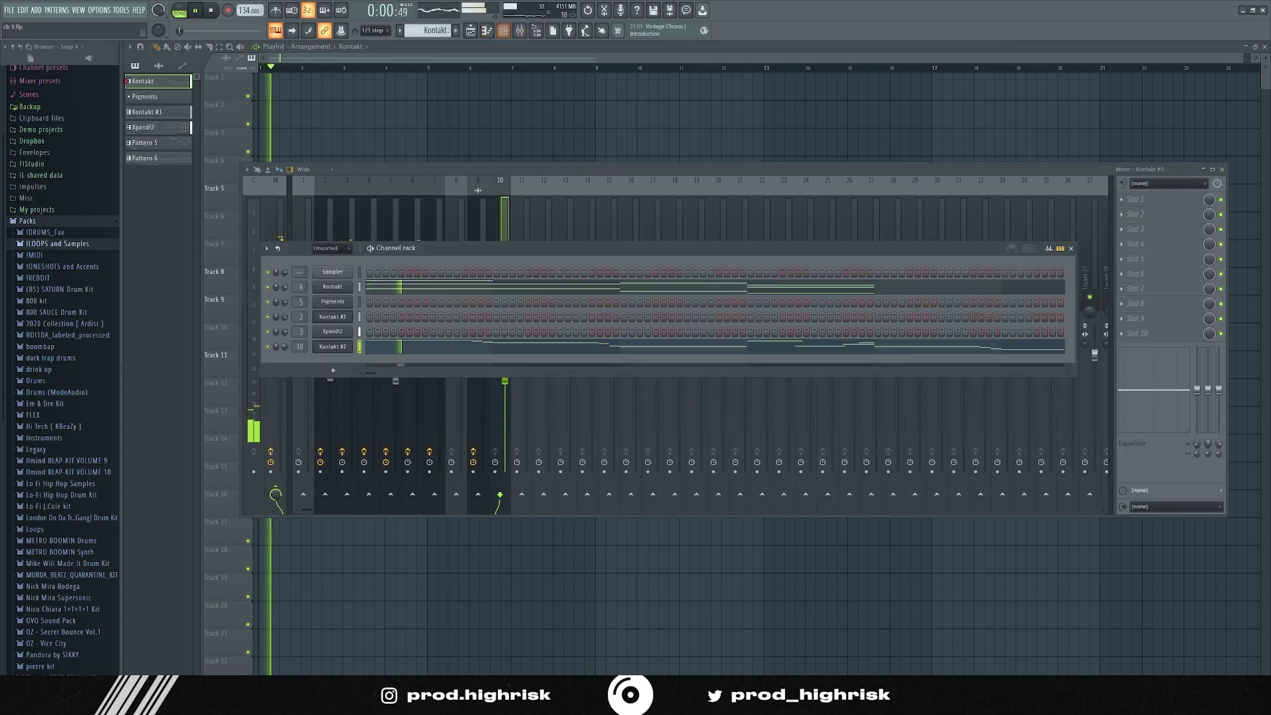
key("F6")
key("F9")
key("F6")
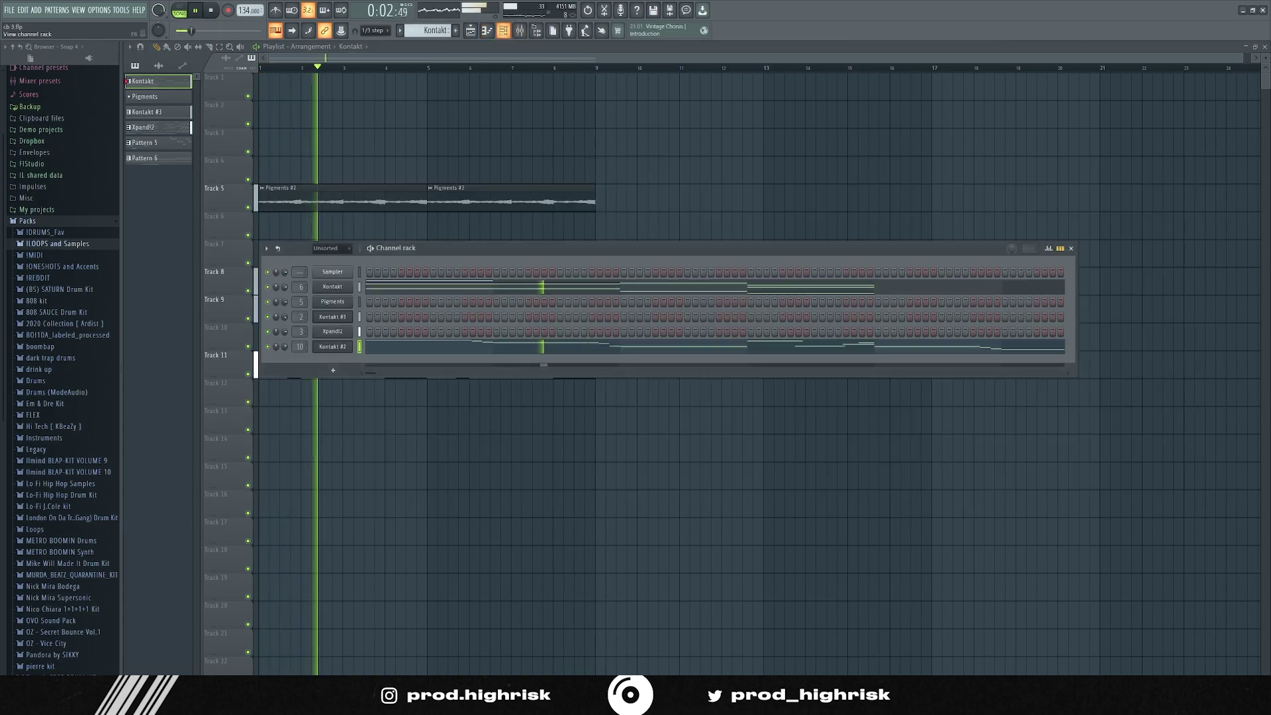
key("F6")
scroll(416, 397, "up", 3)
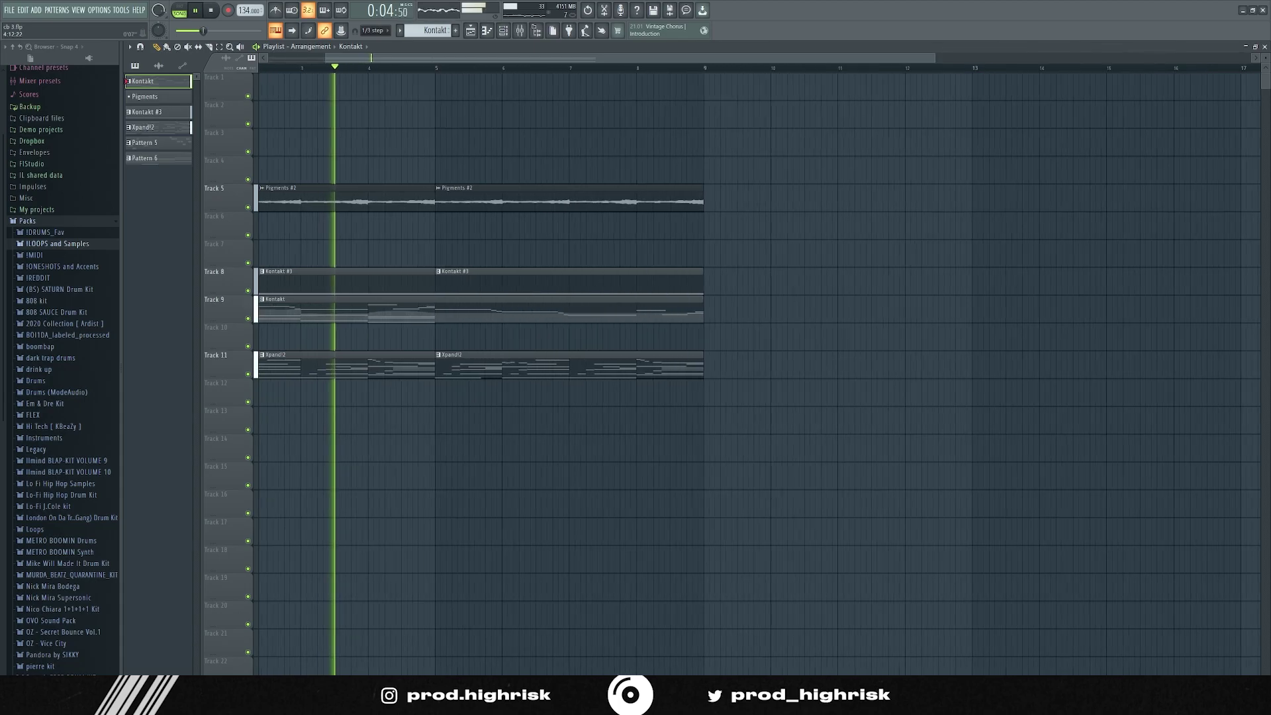
scroll(416, 397, "left", 2)
key("F6")
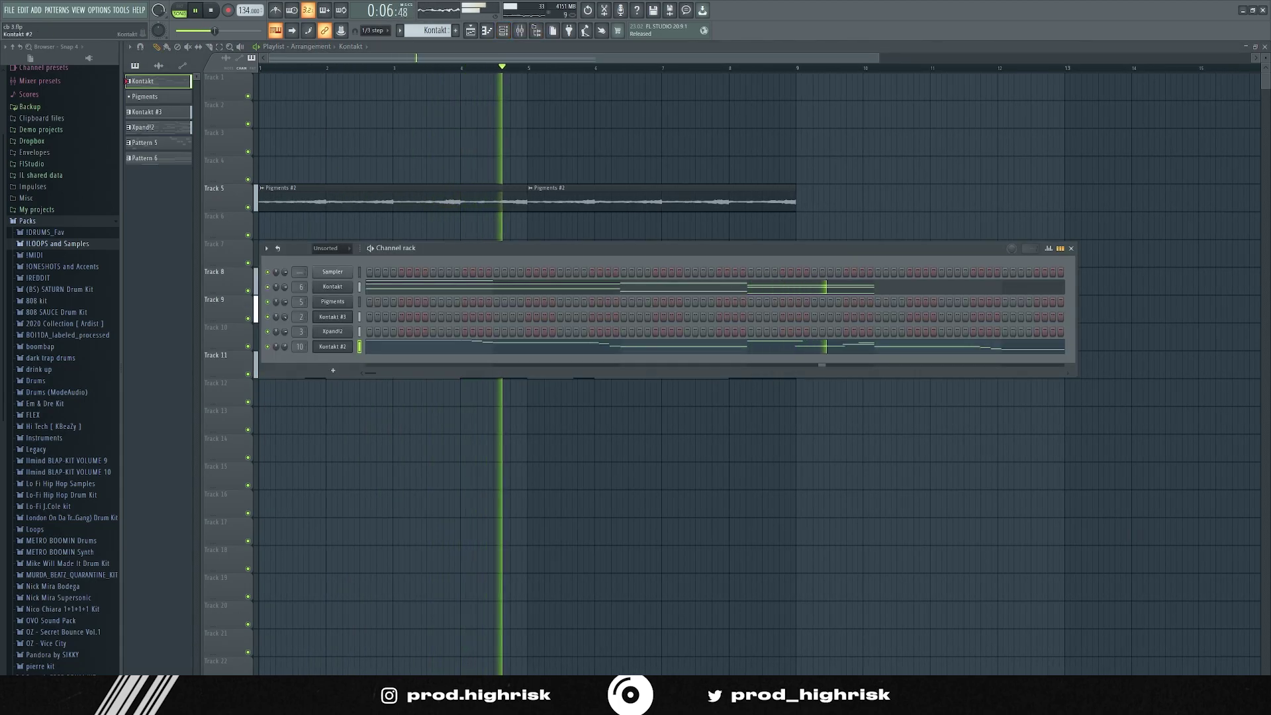
key("F6")
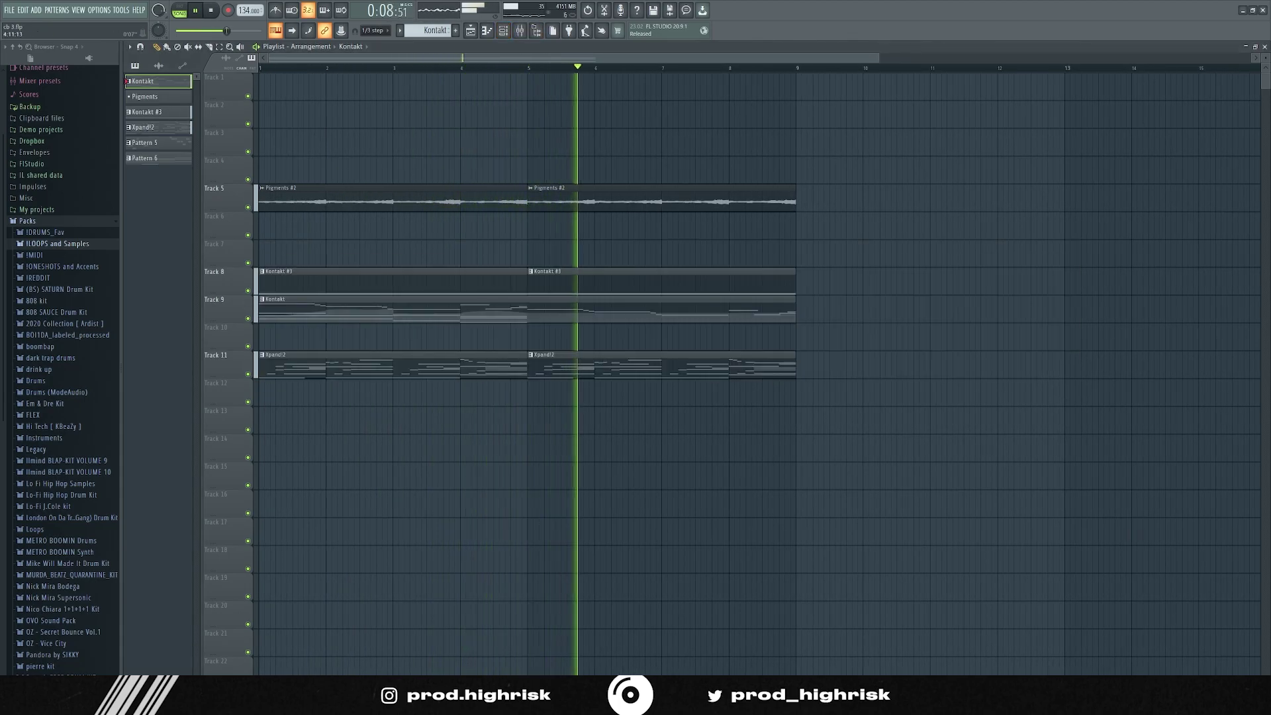
scroll(478, 191, "down", 2)
key("F9")
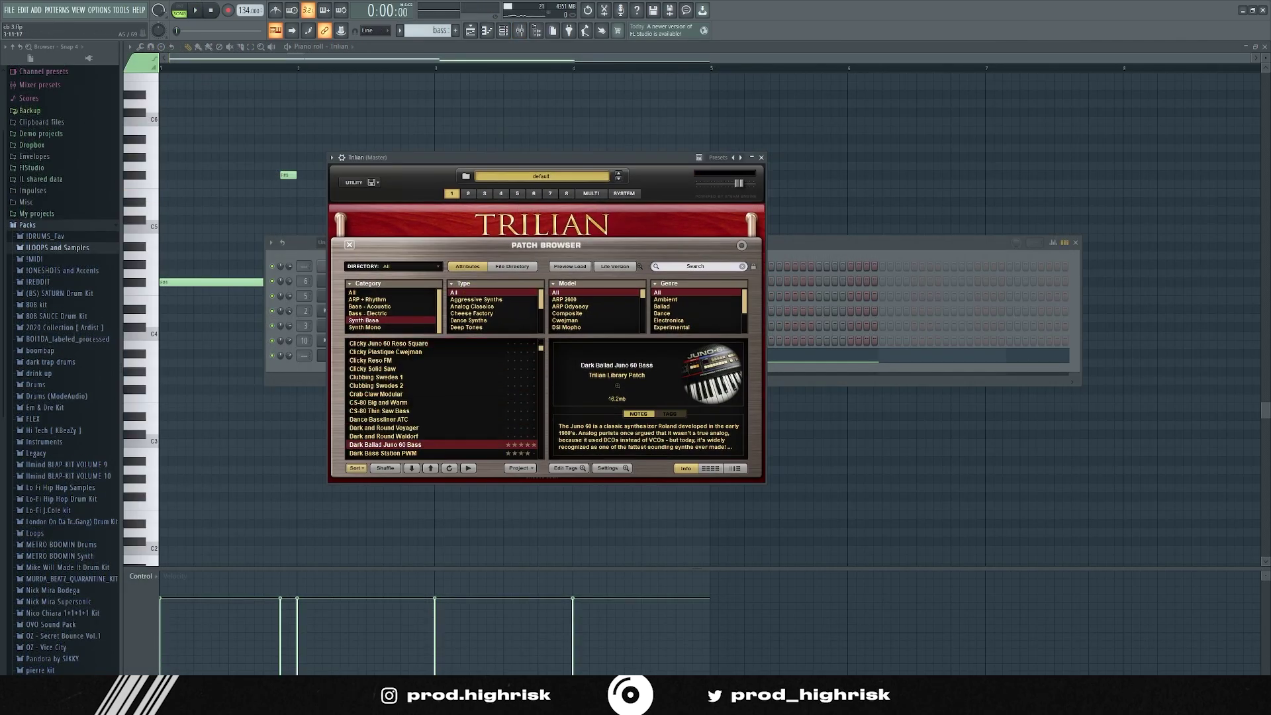
Step: Audition the Trilian bass line with the Dark Ballad Juno 60 Bass patch and set its channel volume to 56%
left_click_drag(527, 158, 540, 144)
key("c")
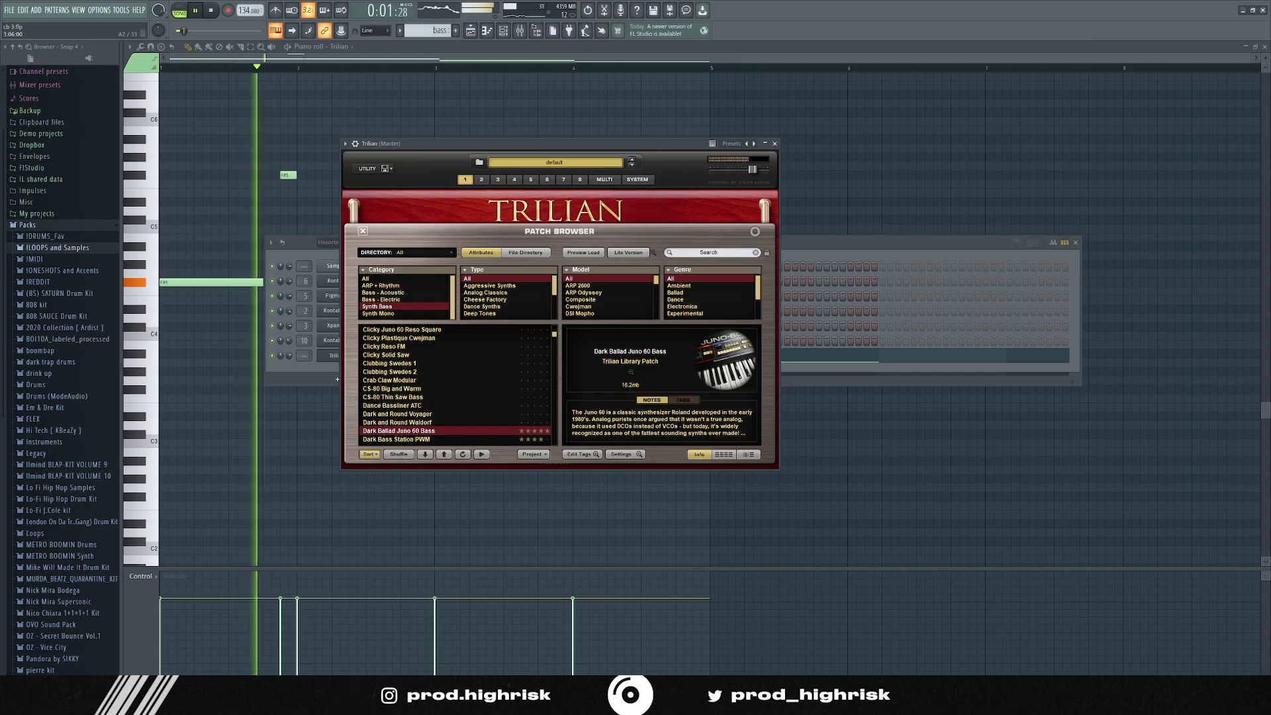
left_click(798, 243)
key("space")
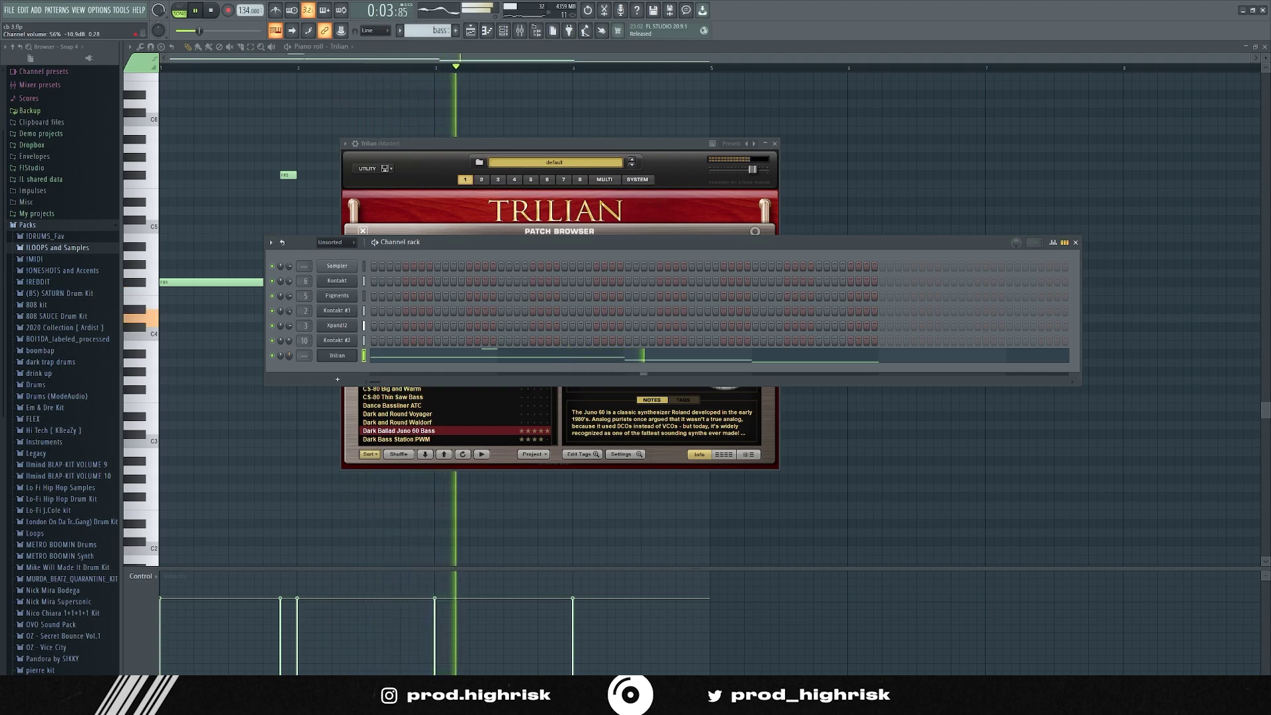
key("F7")
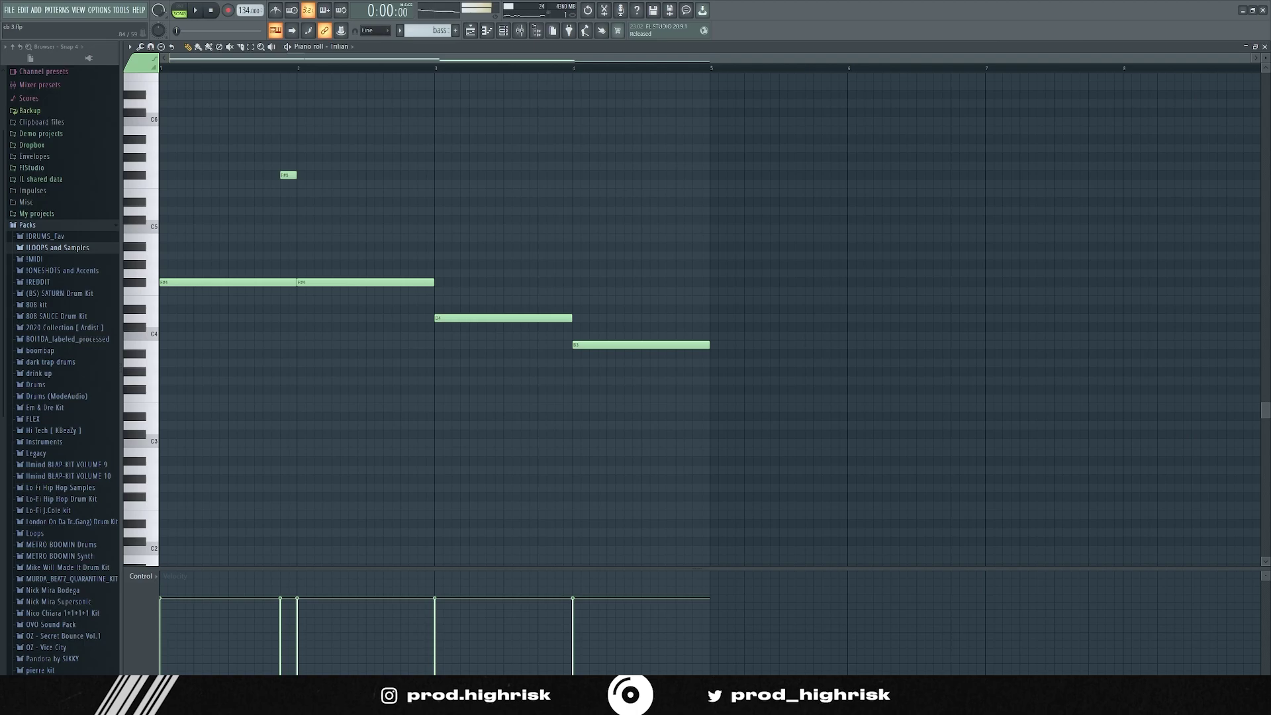
Step: Try the bar 4 bass note one octave higher at B4 and audition it
key("ctrl+Up")
key("space")
key("ctrl+d")
key("space")
Step: Draw a rising channel-volume ramp in each of the four bars of the Trilian bass pattern
left_click(141, 576)
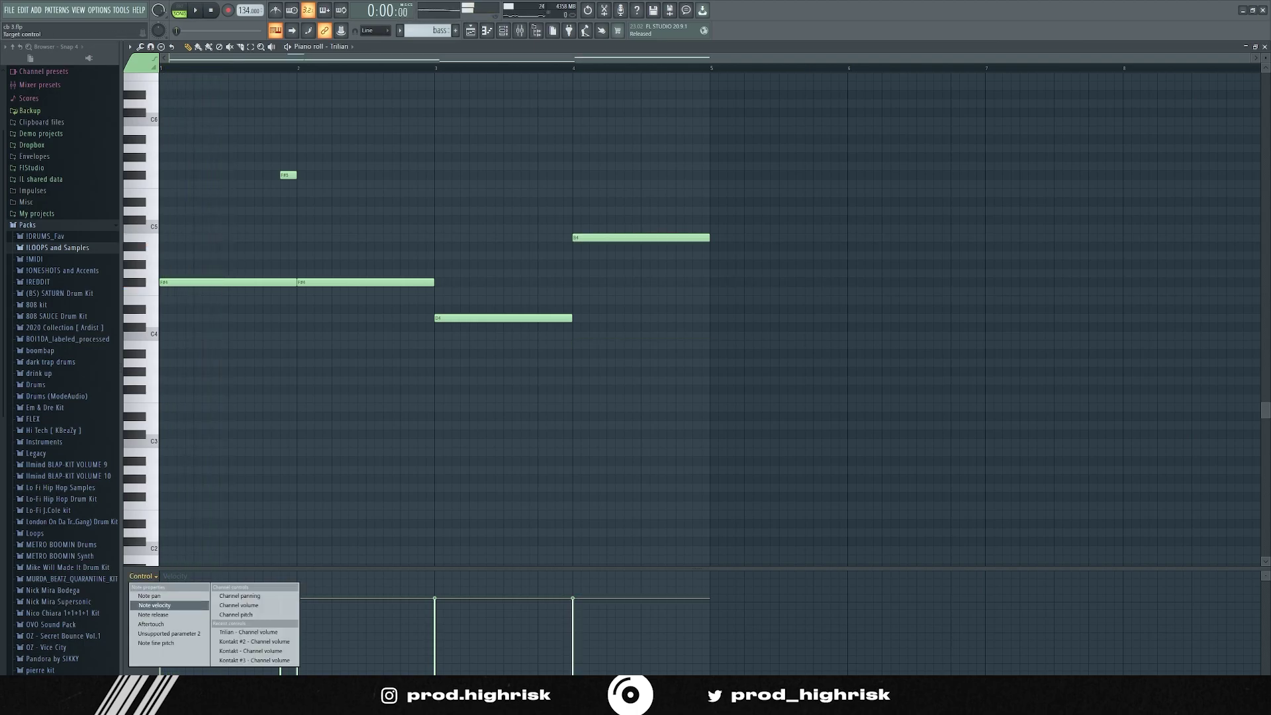
left_click(239, 605)
key("space")
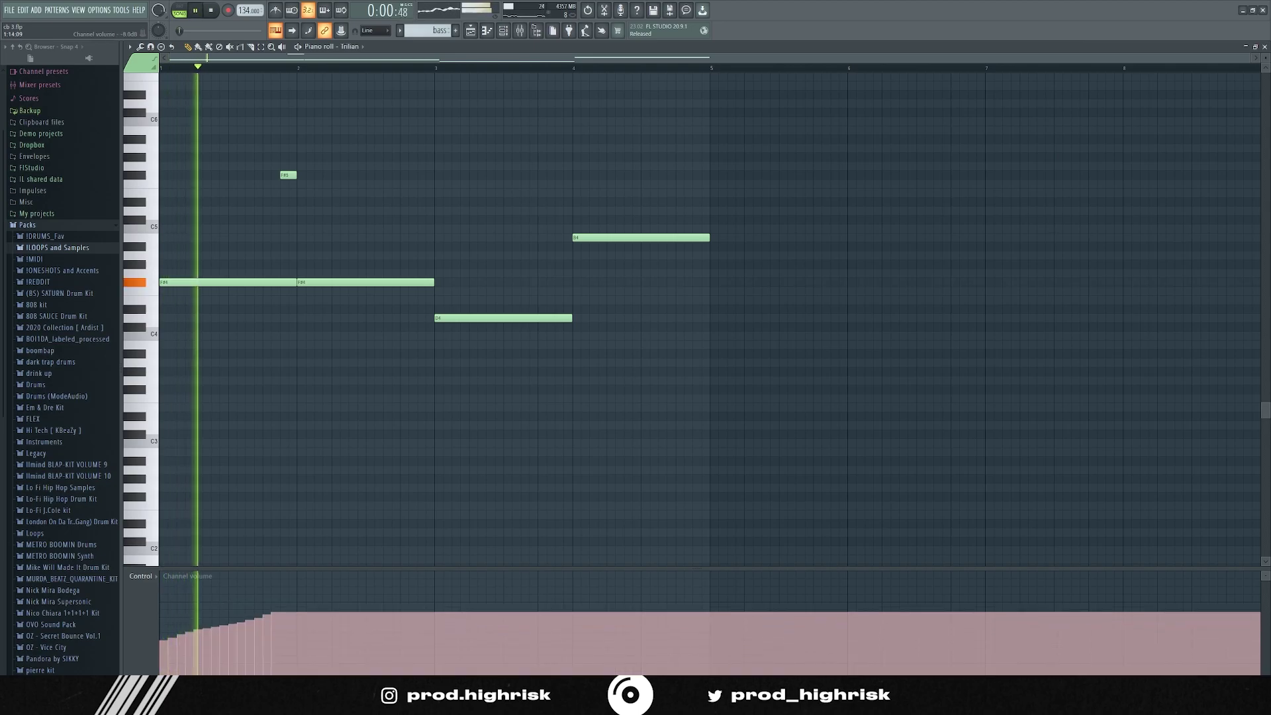
mouse_move(296, 606)
left_mouse_down()
mouse_move(299, 643)
mouse_move(435, 606)
mouse_move(452, 639)
mouse_move(571, 608)
mouse_move(582, 633)
mouse_move(706, 610)
left_mouse_up()
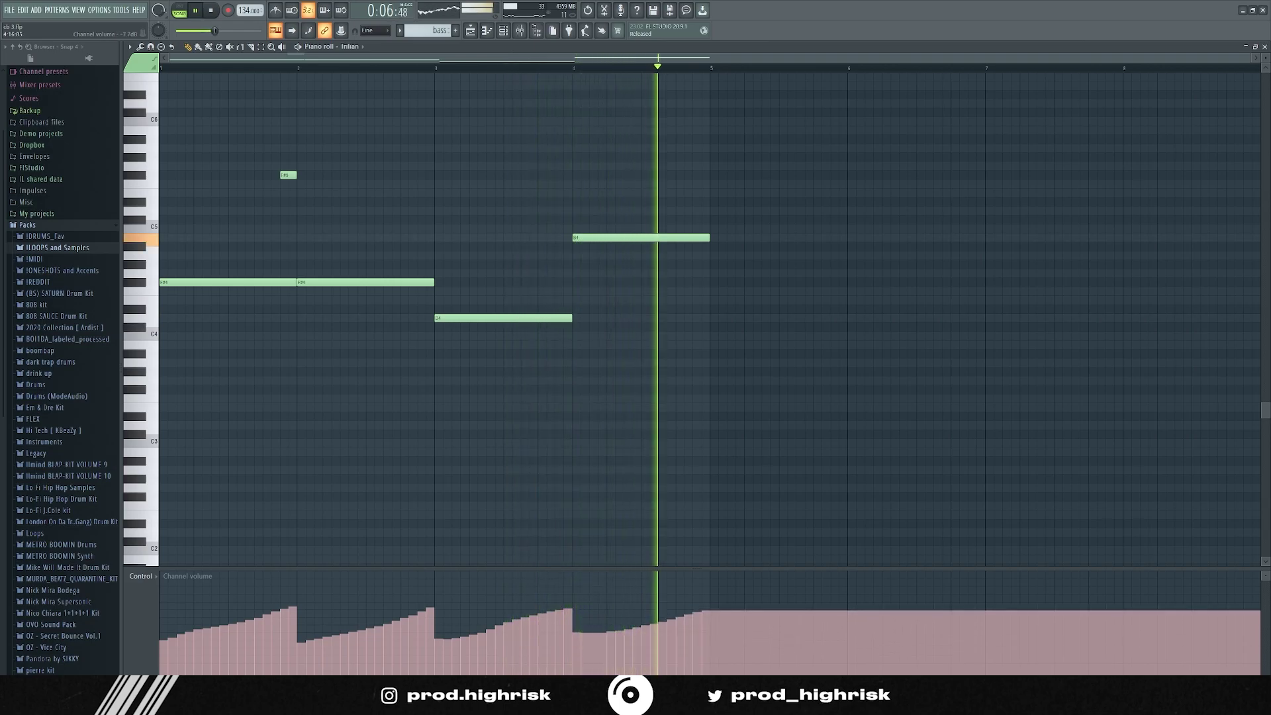
Step: Lower the bar 4 bass note an octave to B3 and add short descending D5, C#5 and B4 notes ending bar 3
left_click(657, 238, "ctrl")
key("ctrl+Down")
left_click(410, 458, "ctrl")
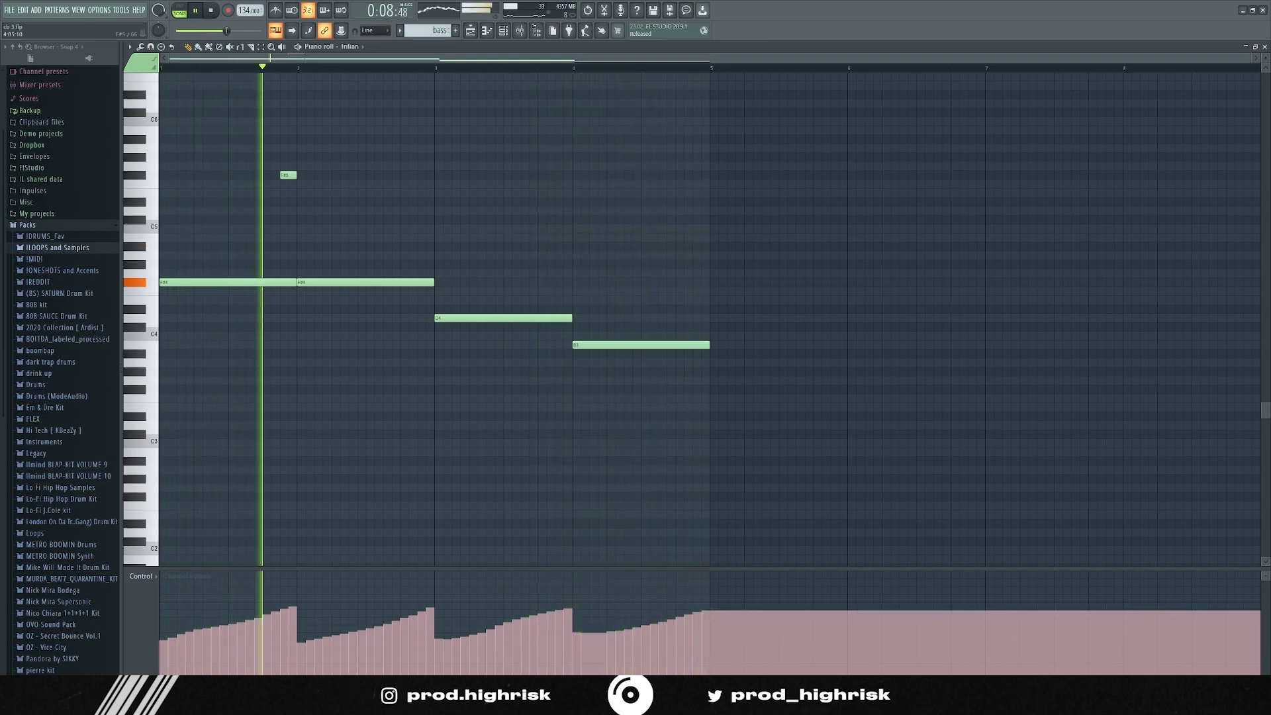
left_click_drag(705, 625, 695, 623)
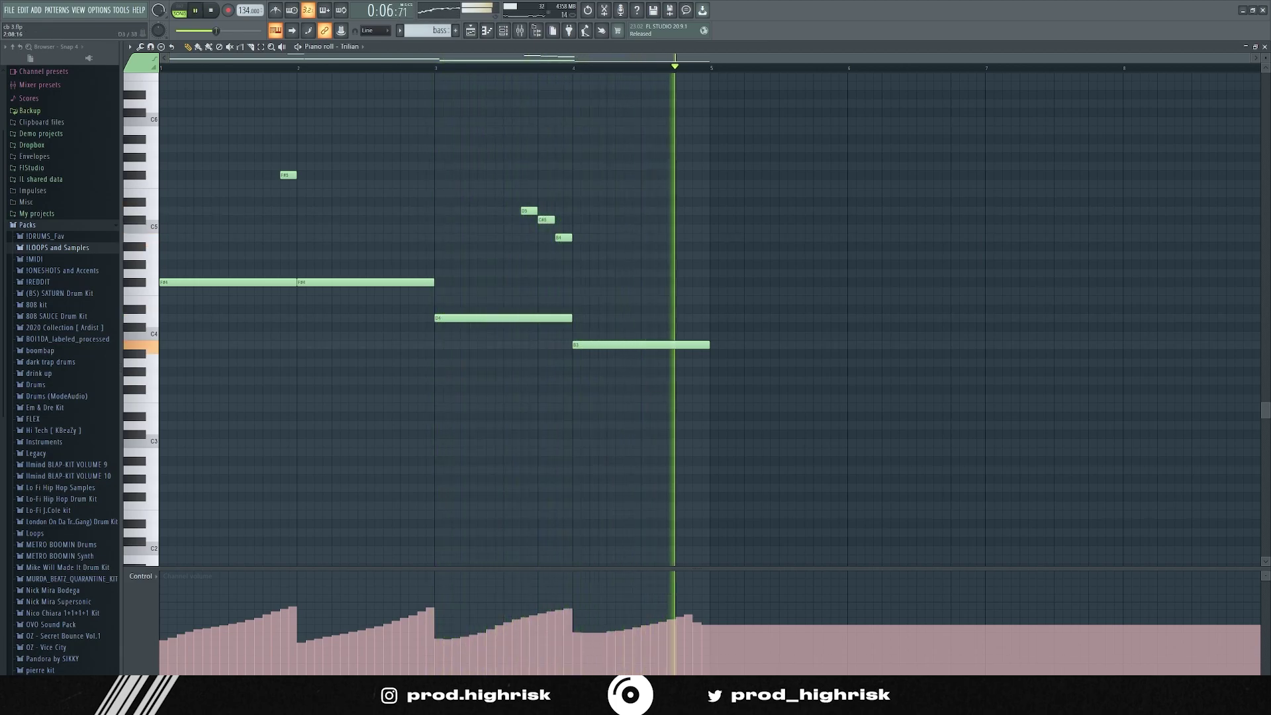
Step: Replace the bar 4 bass note with a full-bar B4, remove the short B4 ending bar 3, and audition the line
key("space")
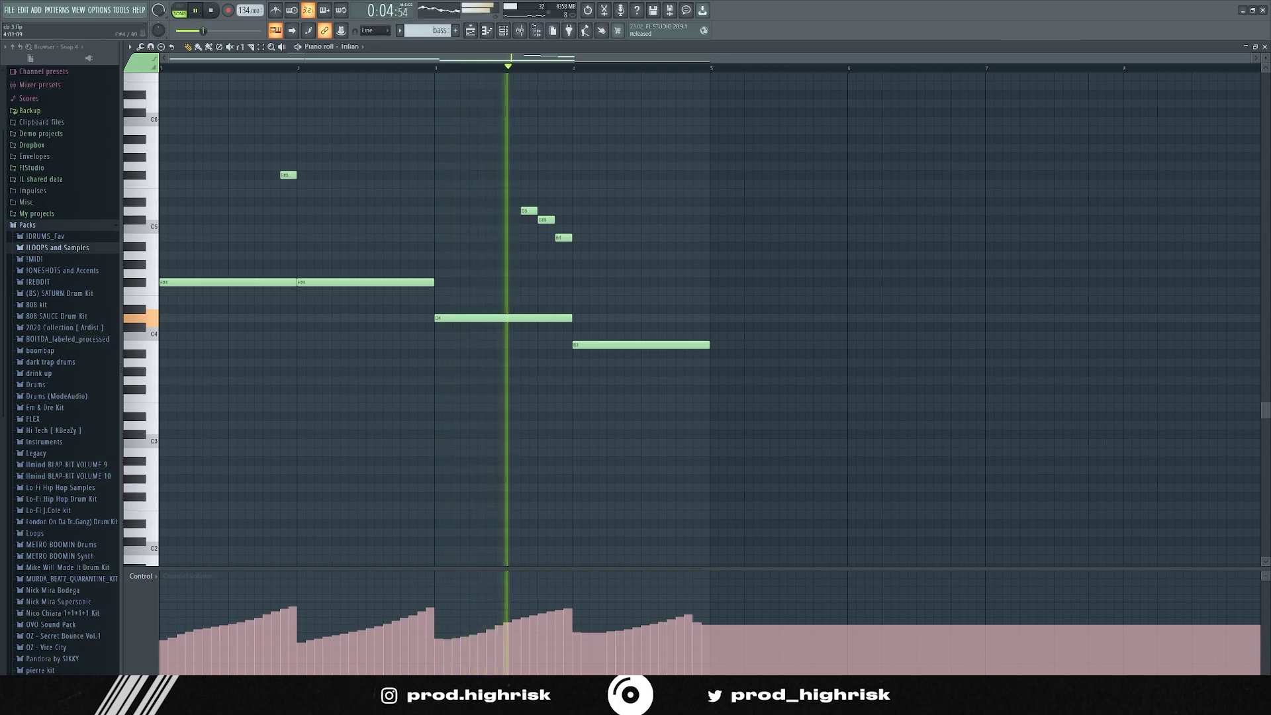
left_click_drag(588, 238, 710, 238)
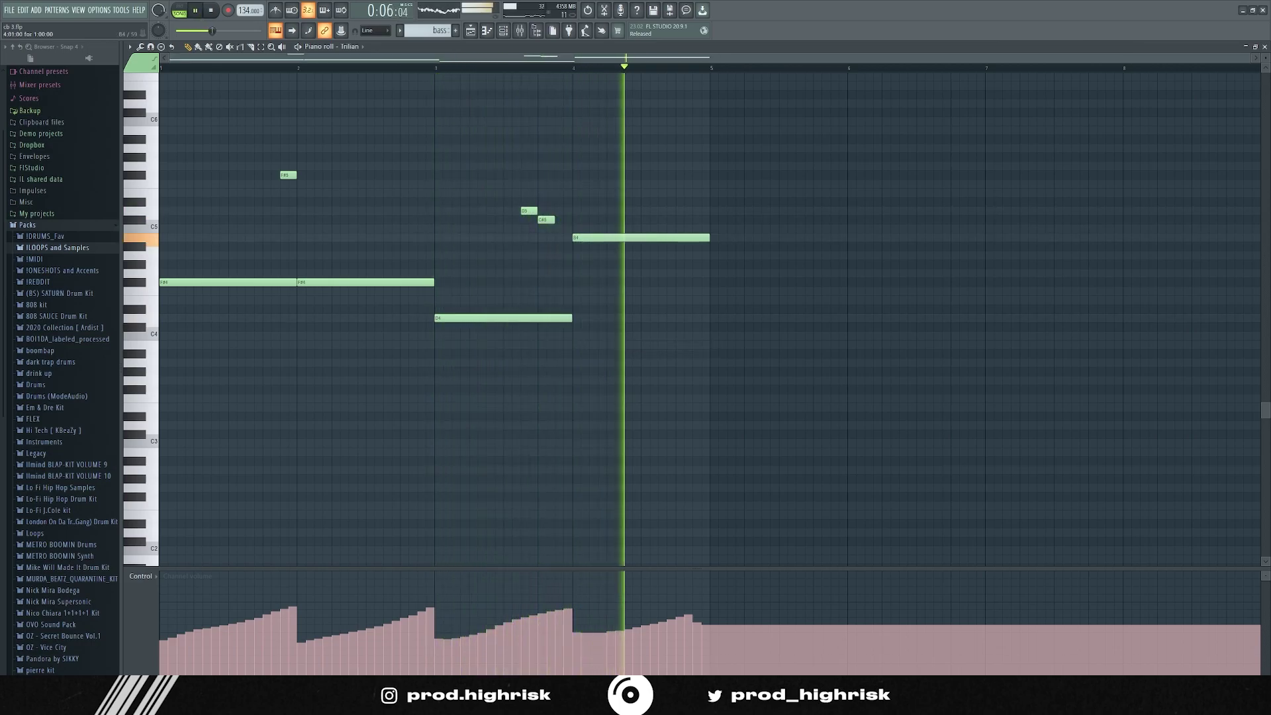
key("space")
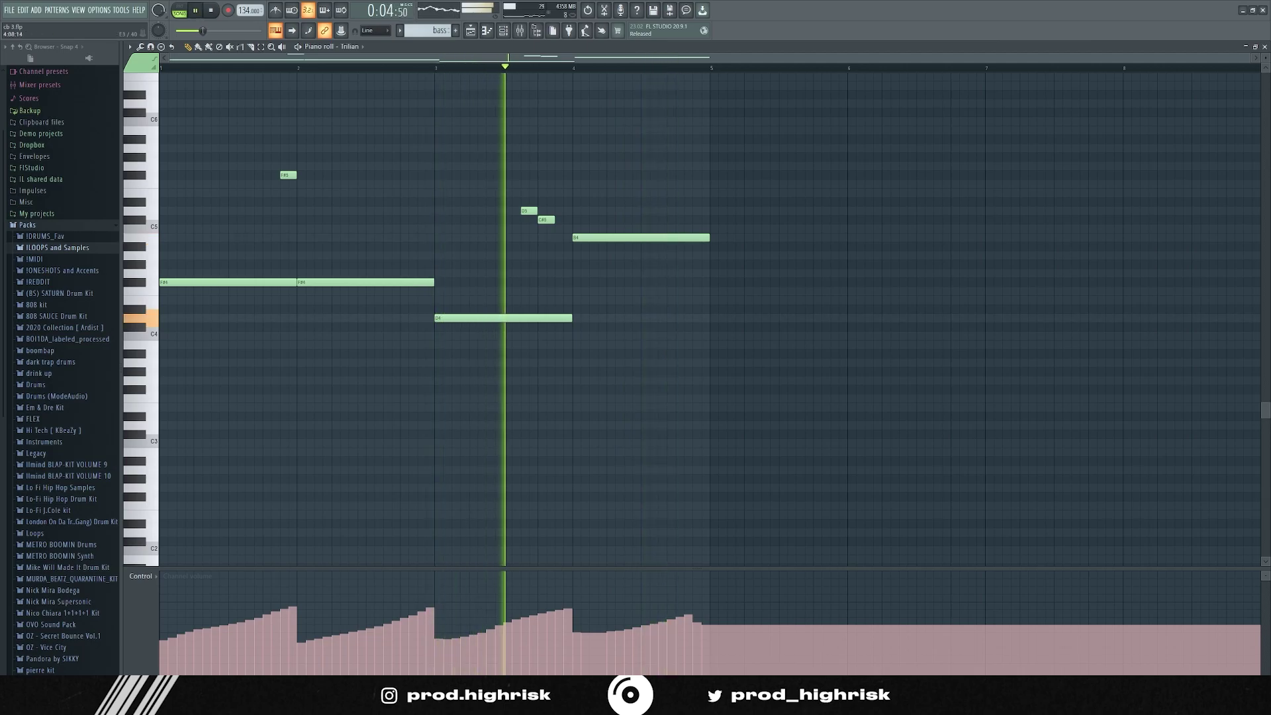
Step: Place the bass pattern twice on playlist track 13 across bars 1–8 and start its bar 4 volume ramp from a lower level
key("F5")
key("F9")
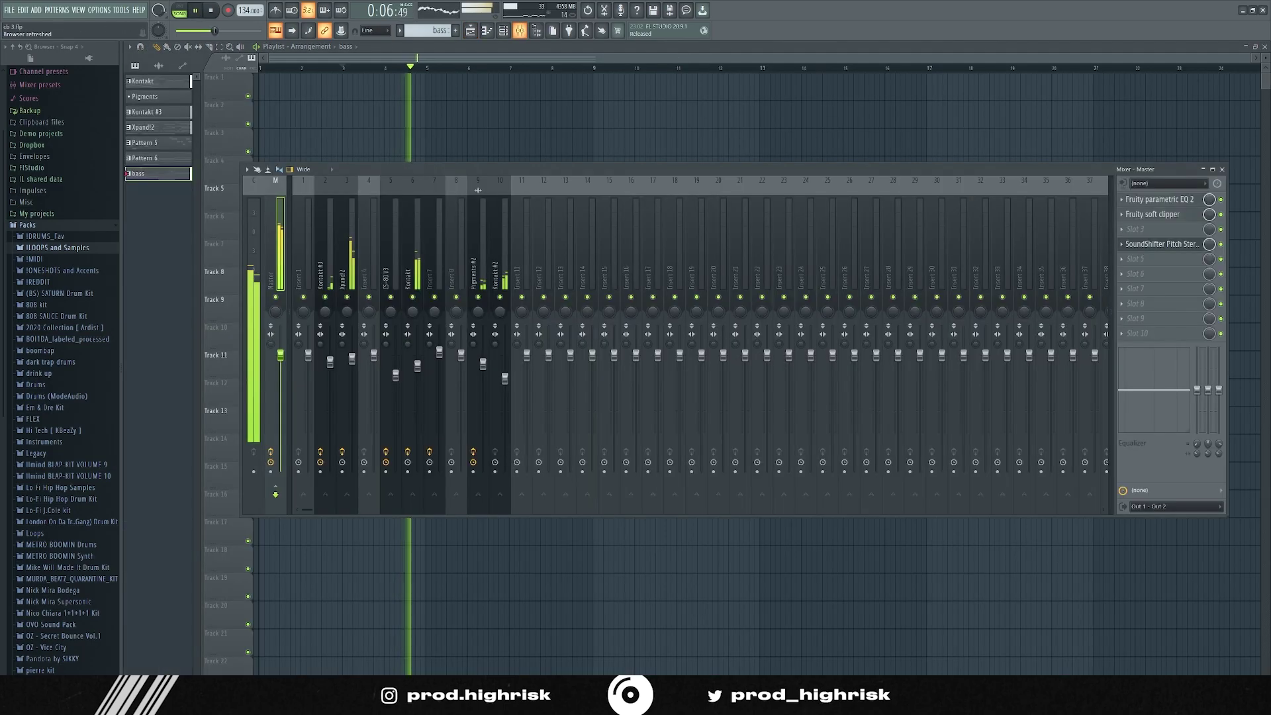
key("F9")
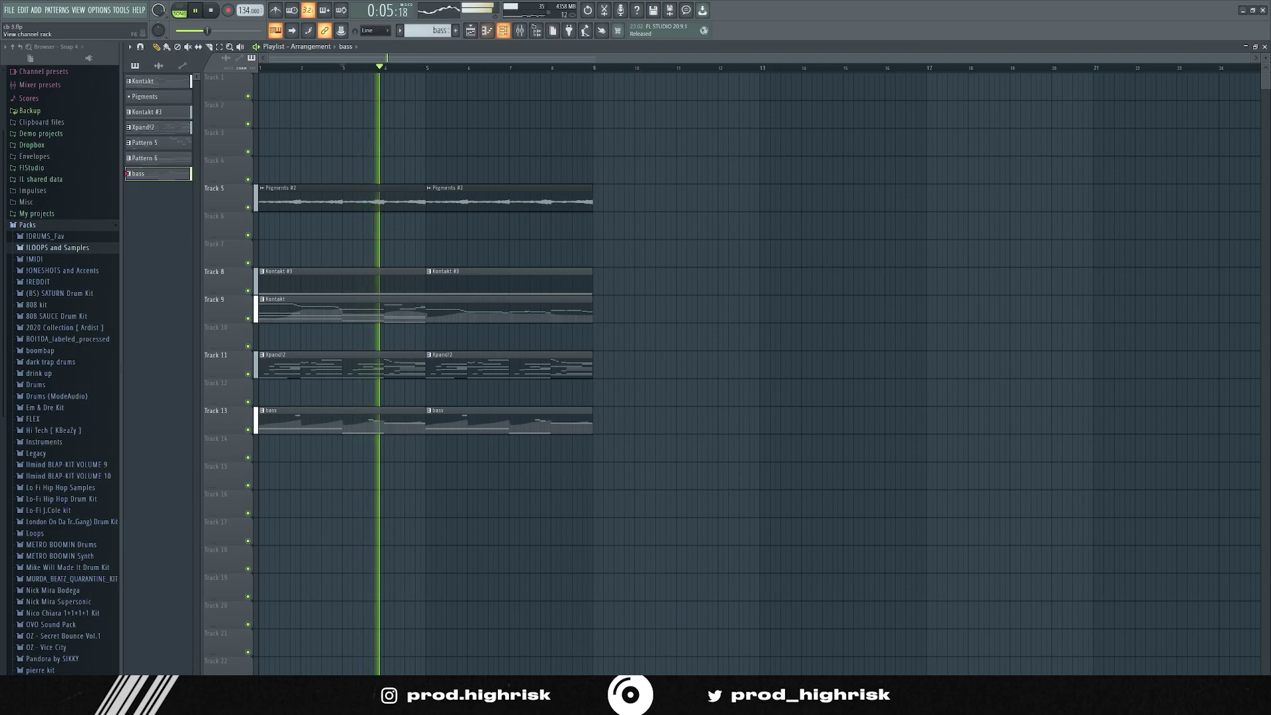
key("F7")
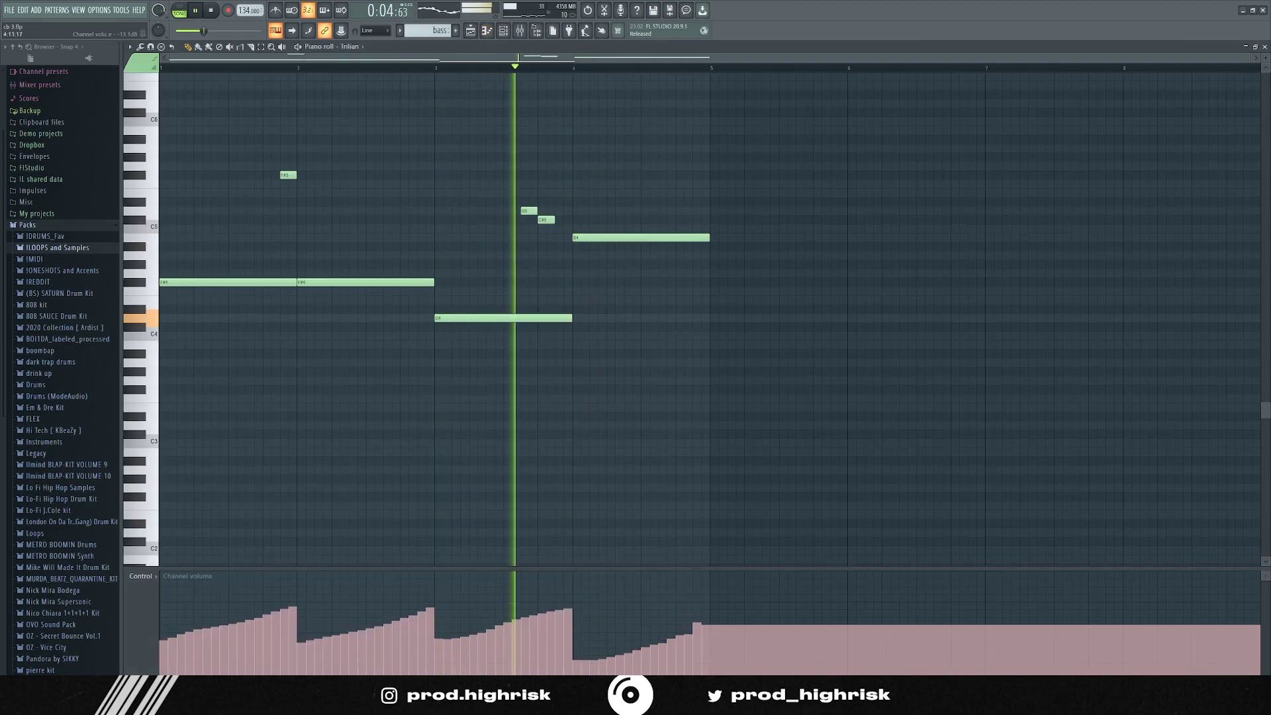
key("F5")
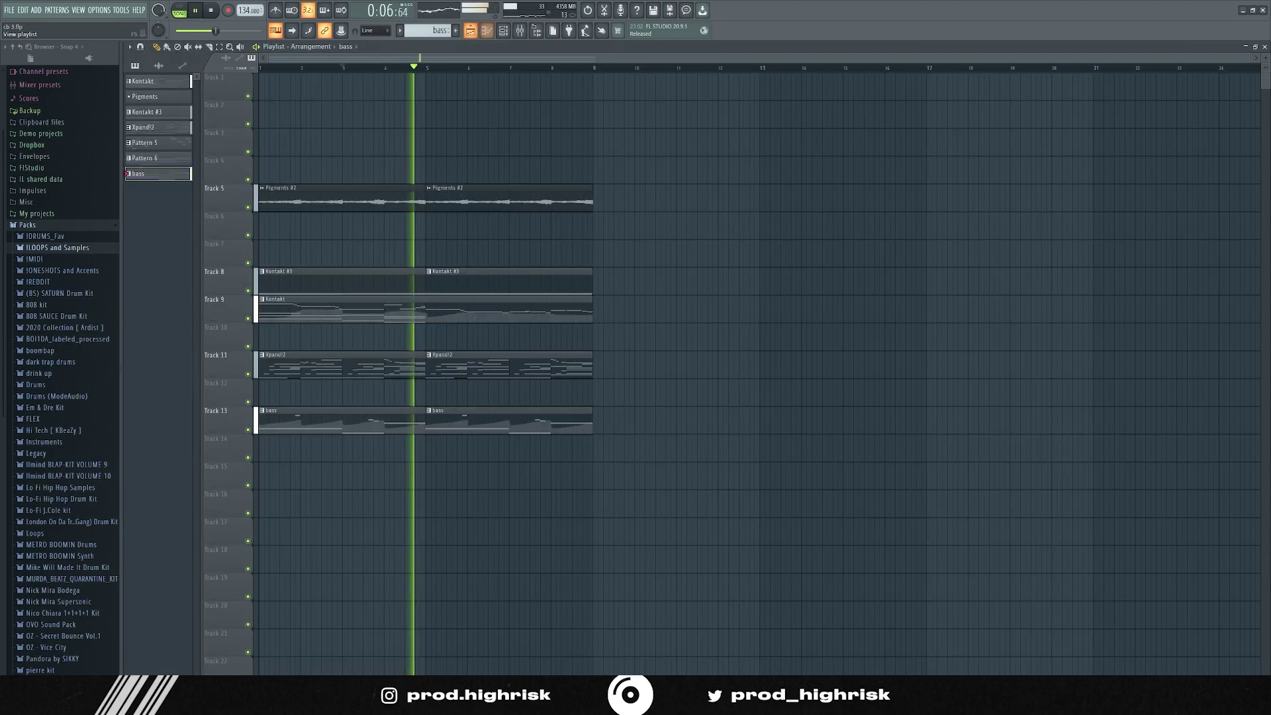
Step: Audition the Xpand!2 melody pattern in the piano roll
key("F9")
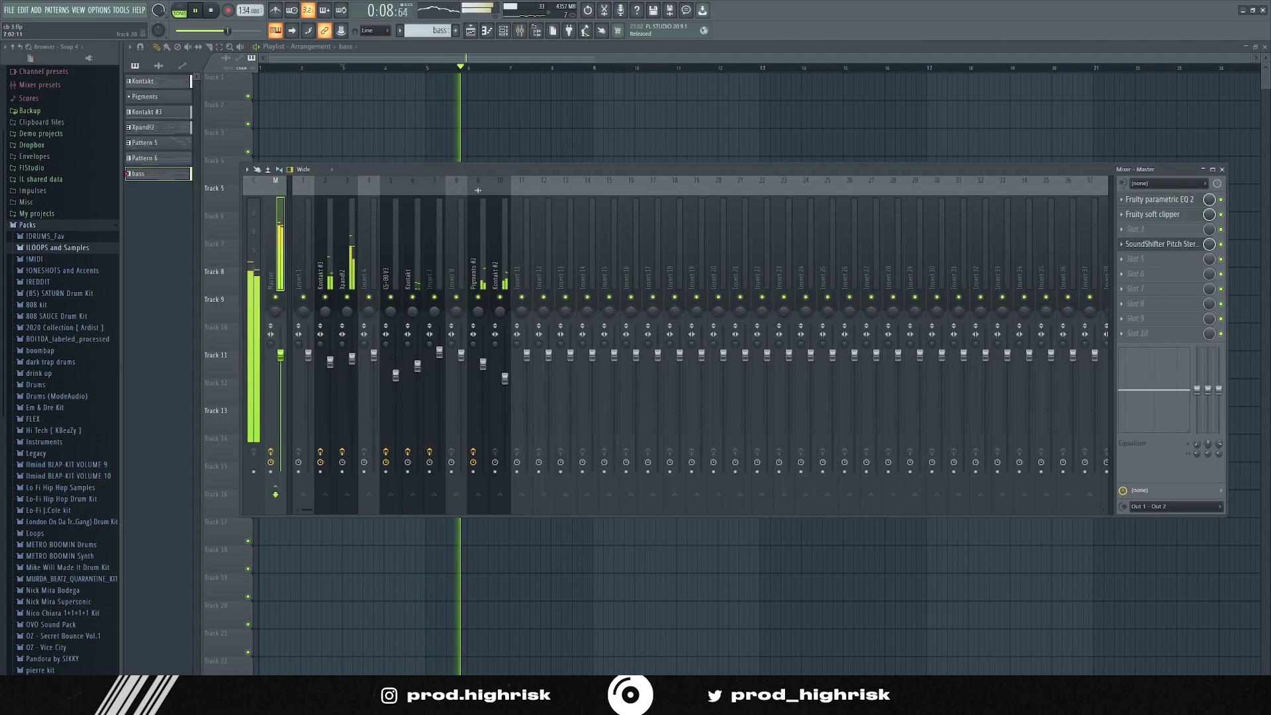
key("F6")
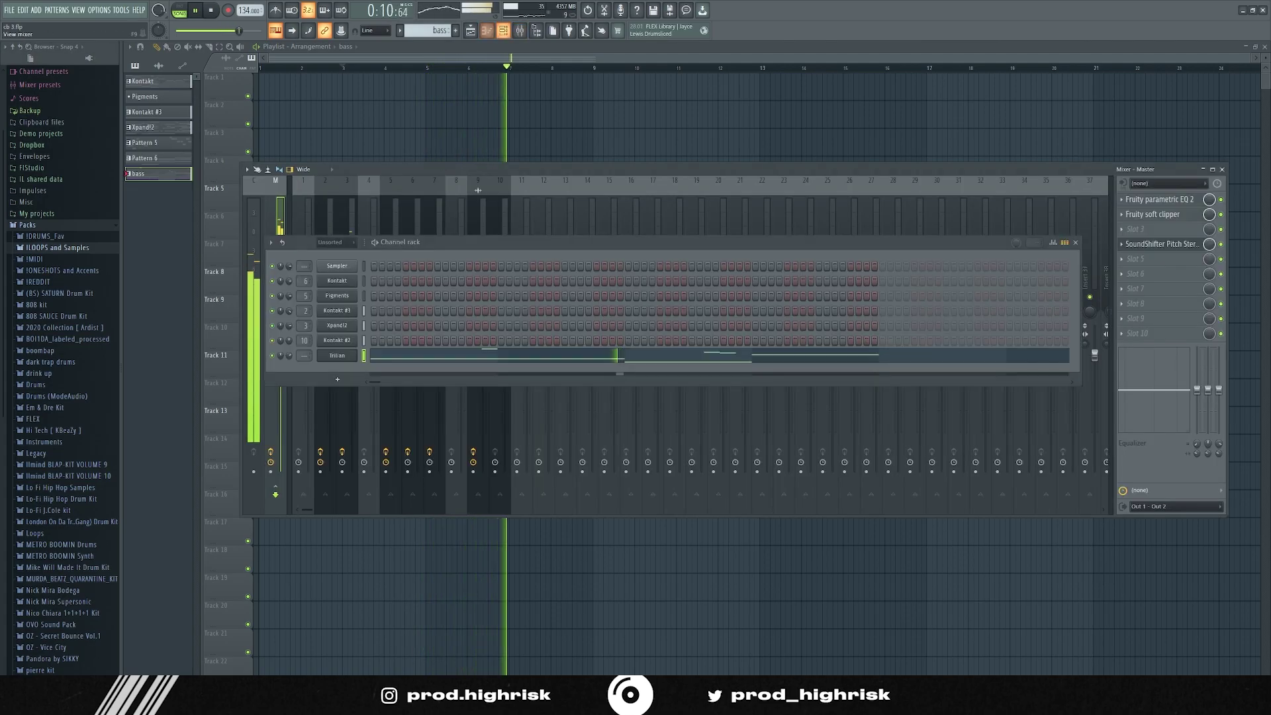
key("F7")
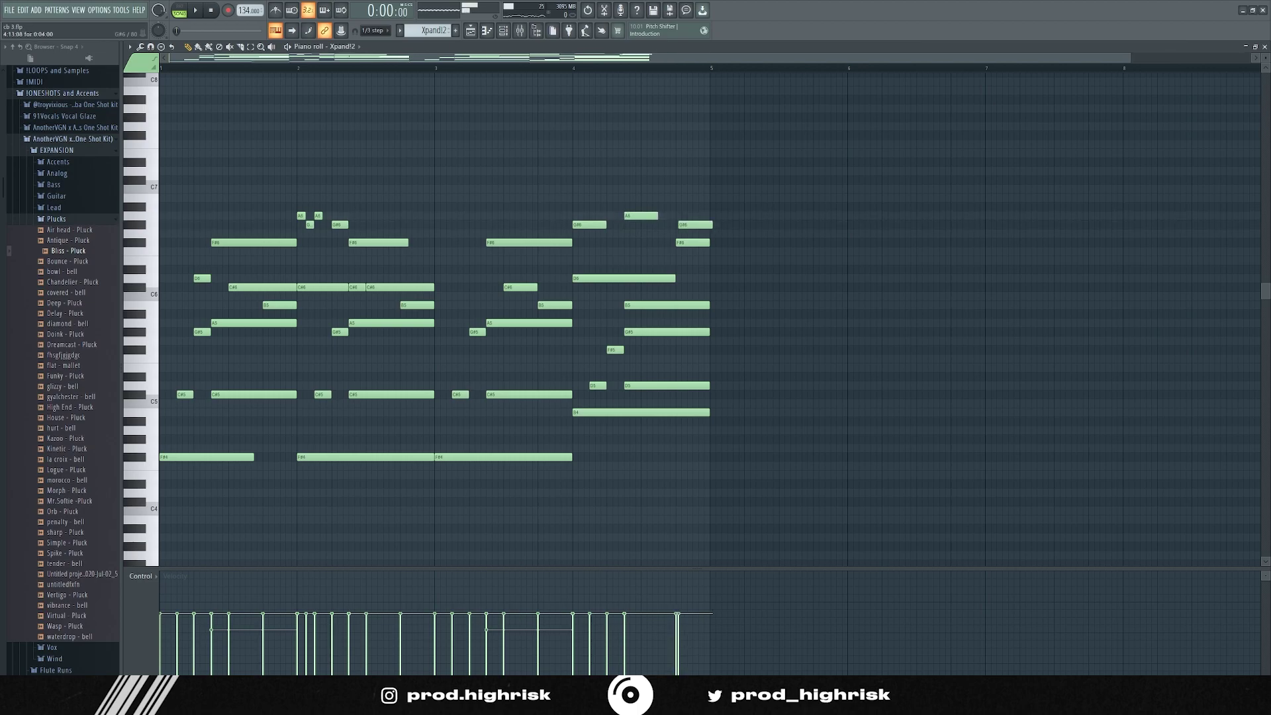
key("space")
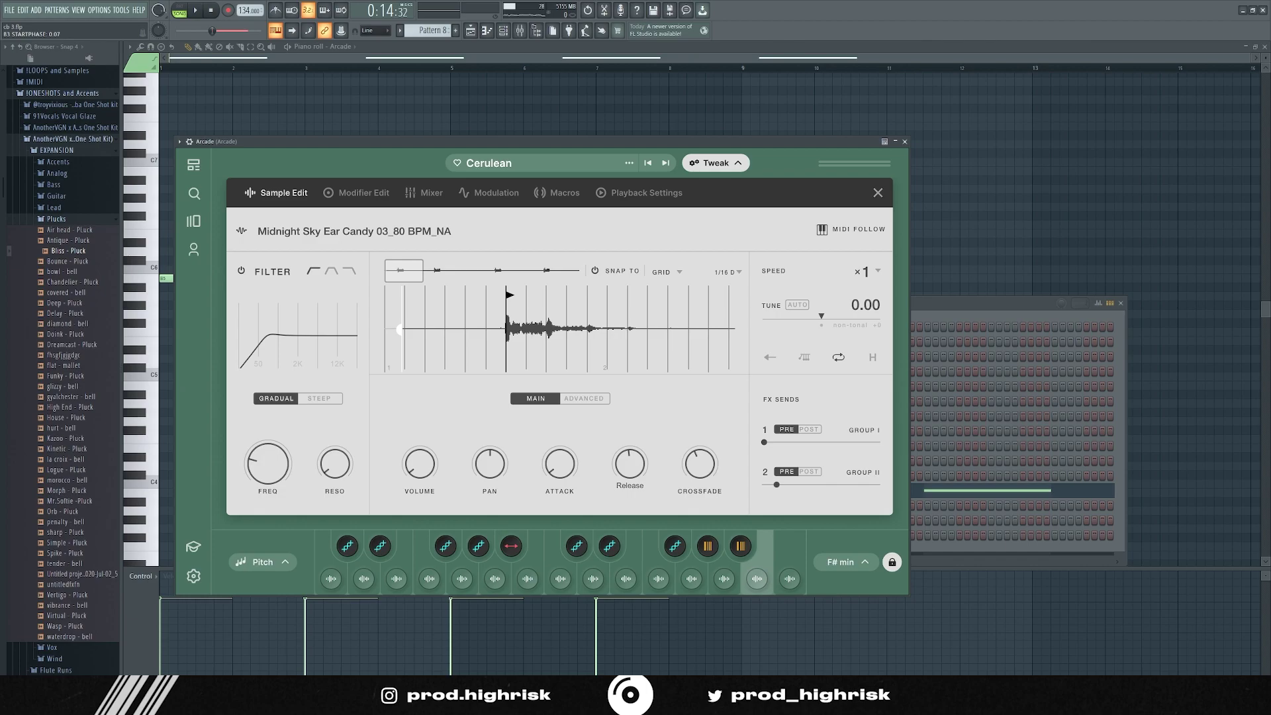
Step: Audition the repeating Arcade notes that trigger the Midnight Sky Ear Candy 03 sample in Pattern 8
key("space")
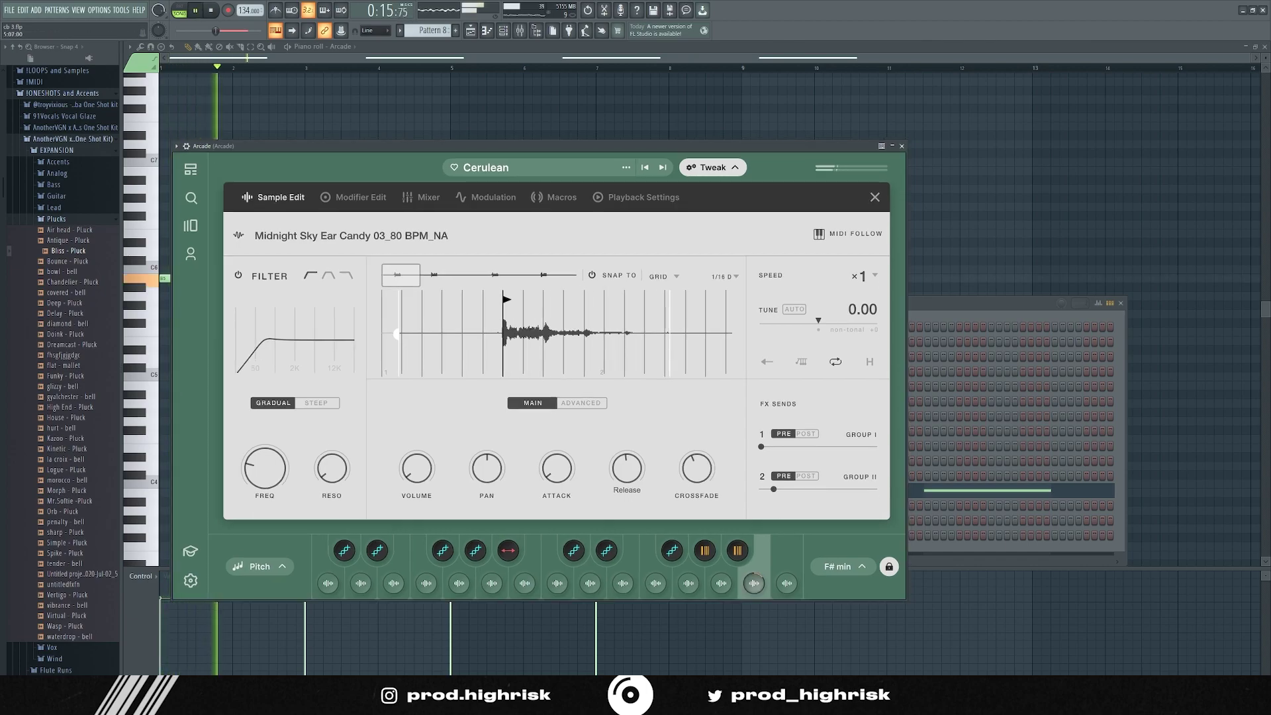
key("F6")
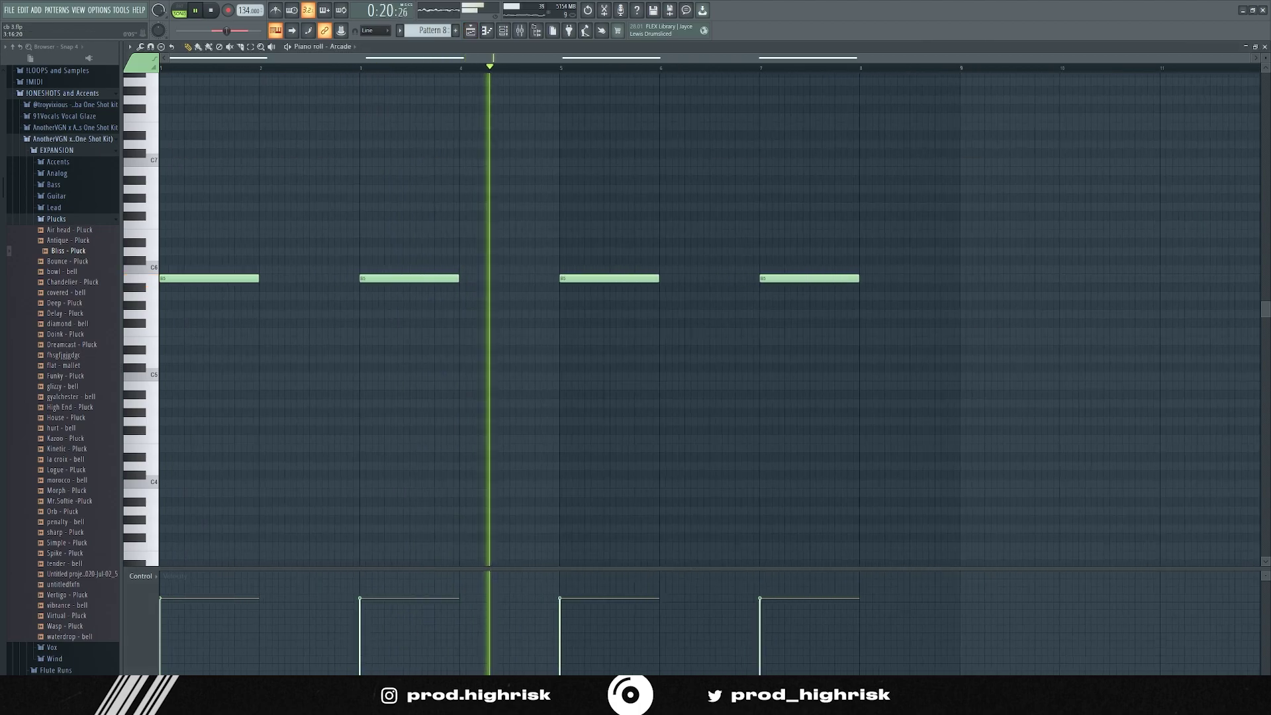
key("F6")
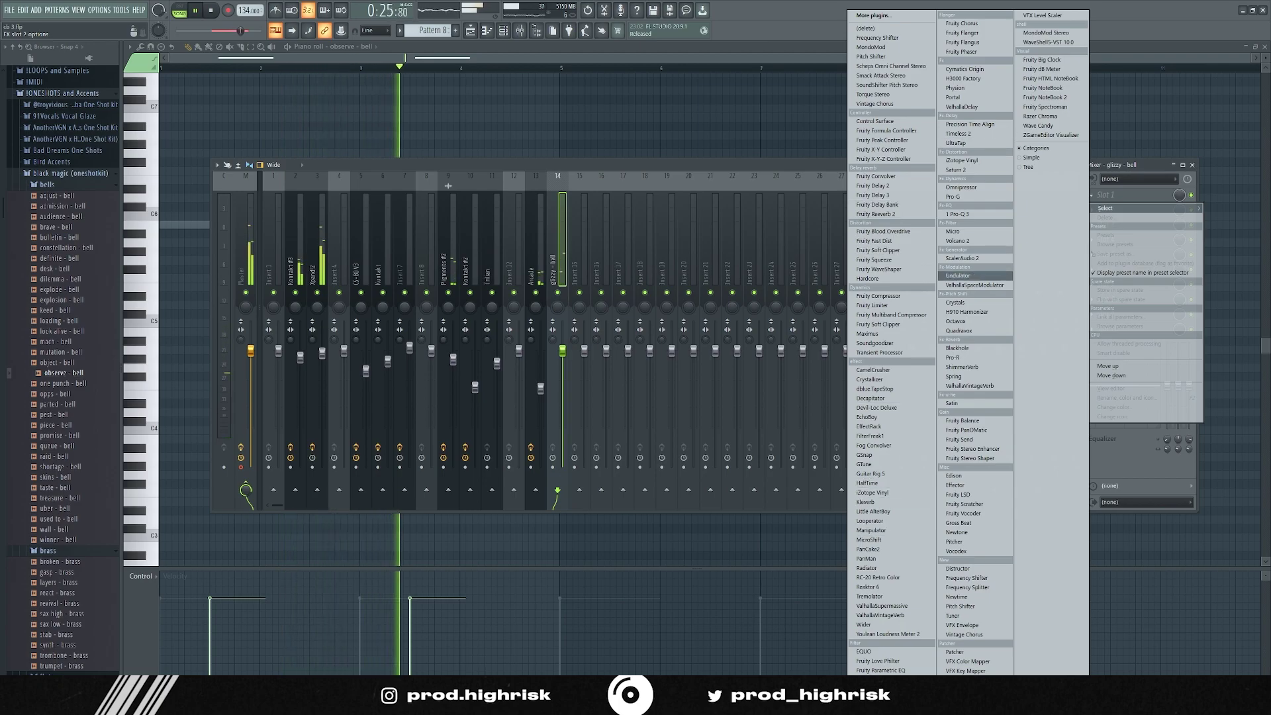
Step: Load ValhallaVintageVerb, Fruity Delay 3, PanCake2 and Cymatics Origin on the bell sample's mixer track and return to its notes
left_click(969, 385)
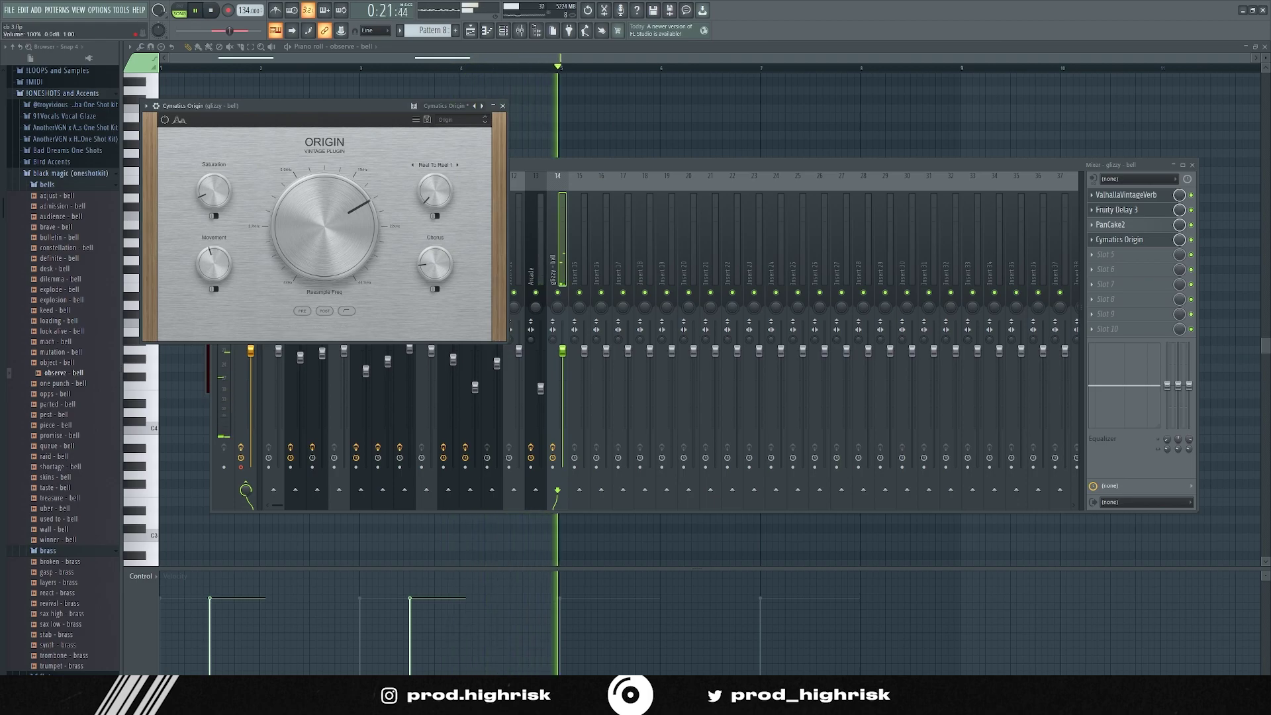
left_click(562, 351)
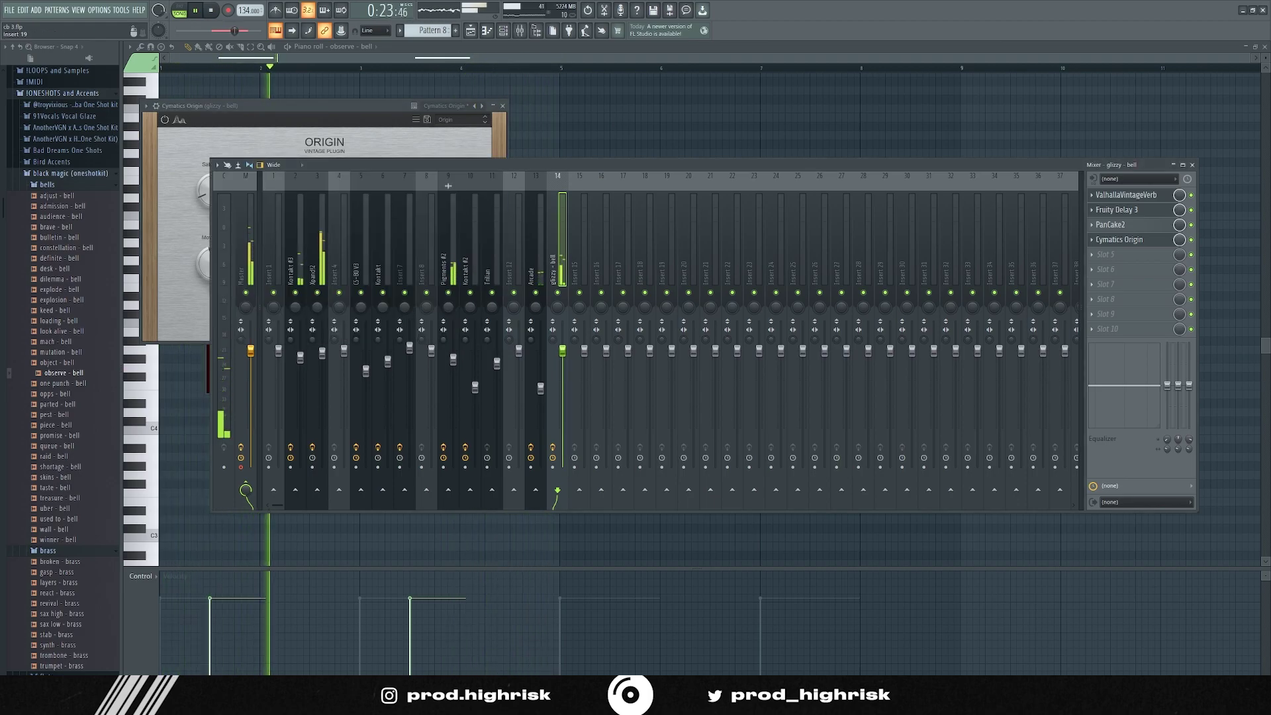
left_click(555, 47)
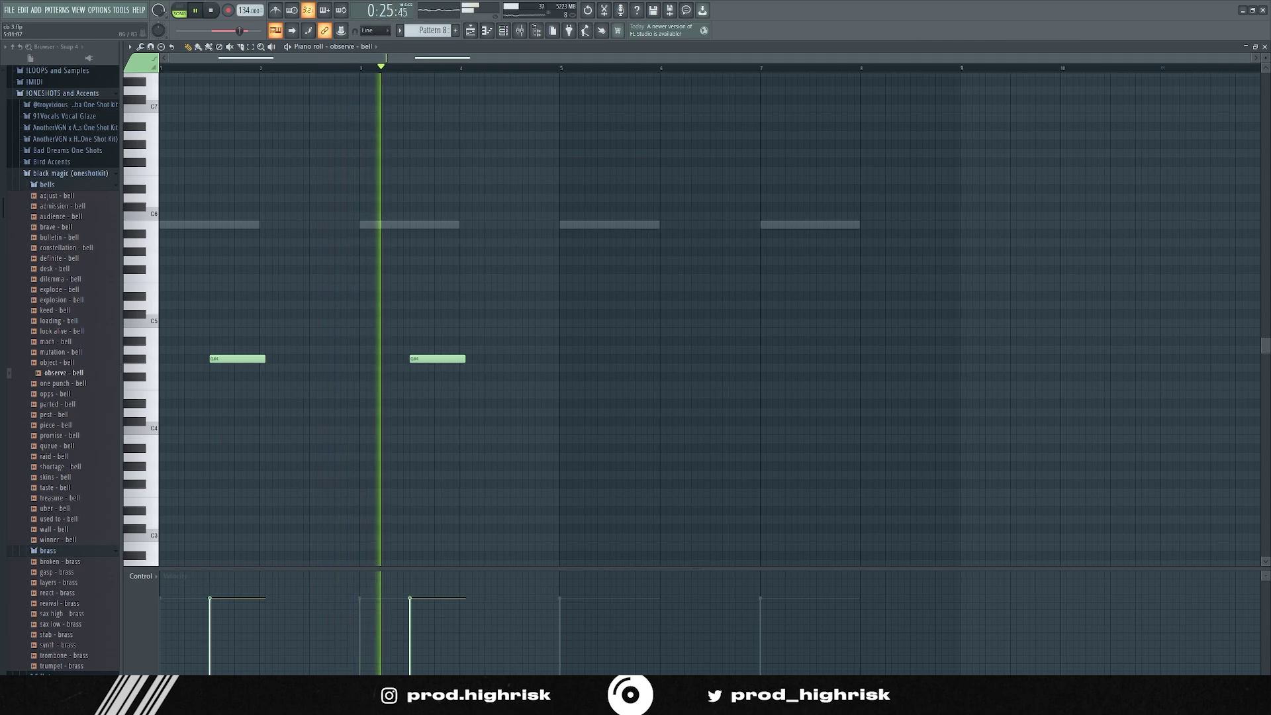
Step: Remove the second, overlapping Pattern 8 clip from playlist track 14
left_click(471, 30)
left_click(503, 31)
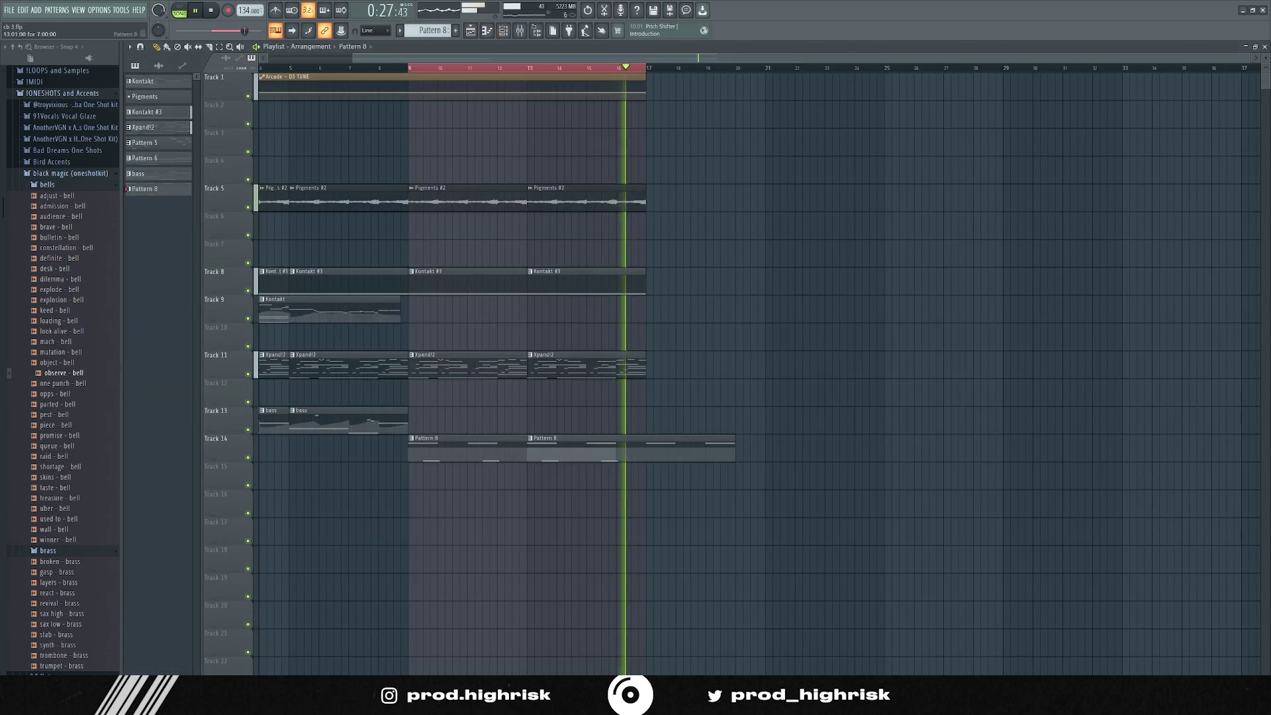
right_click(630, 453)
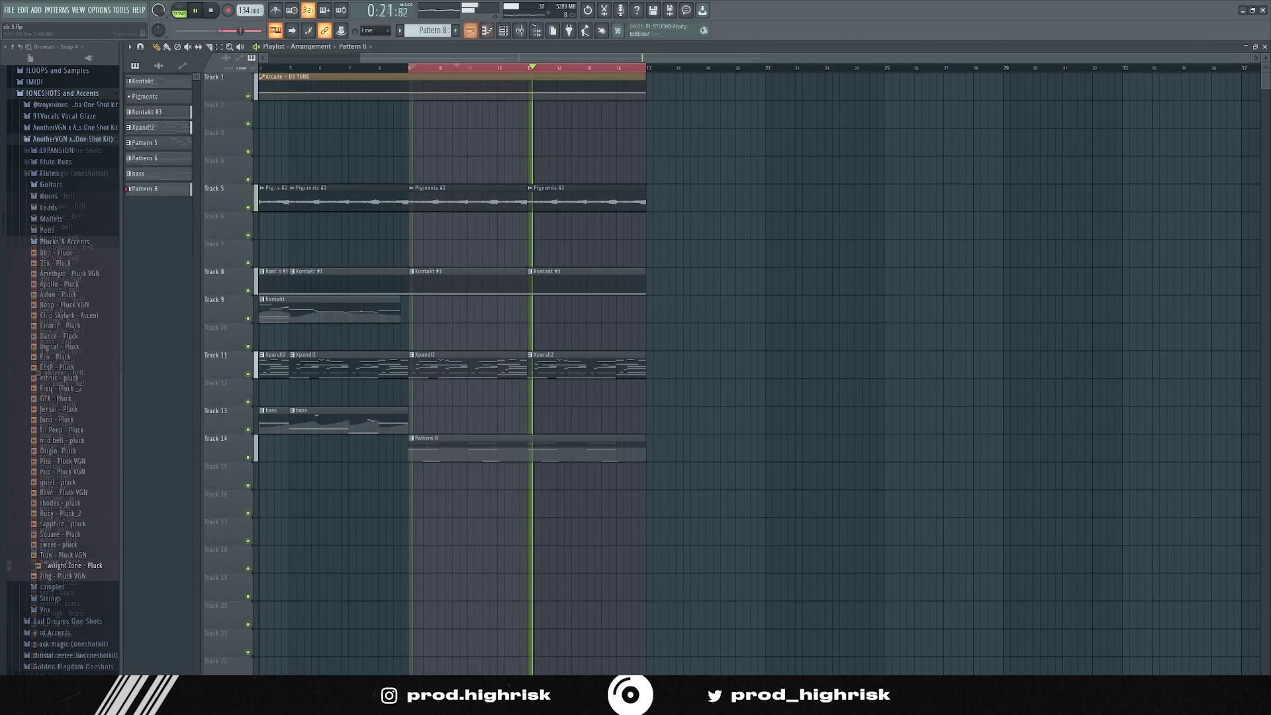
Step: Add a second Arcade channel to Pattern 8 with a single B4 note held across all eight bars
left_click(503, 30)
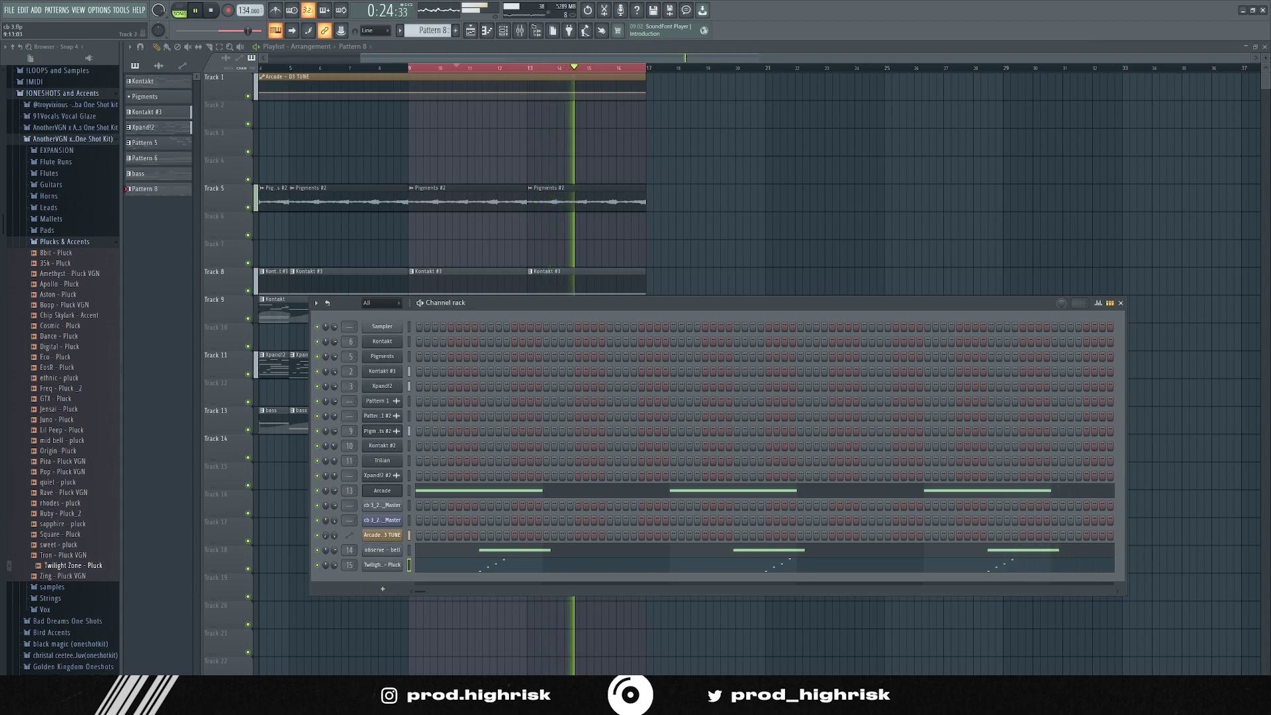
scroll(506, 152, "down", 2)
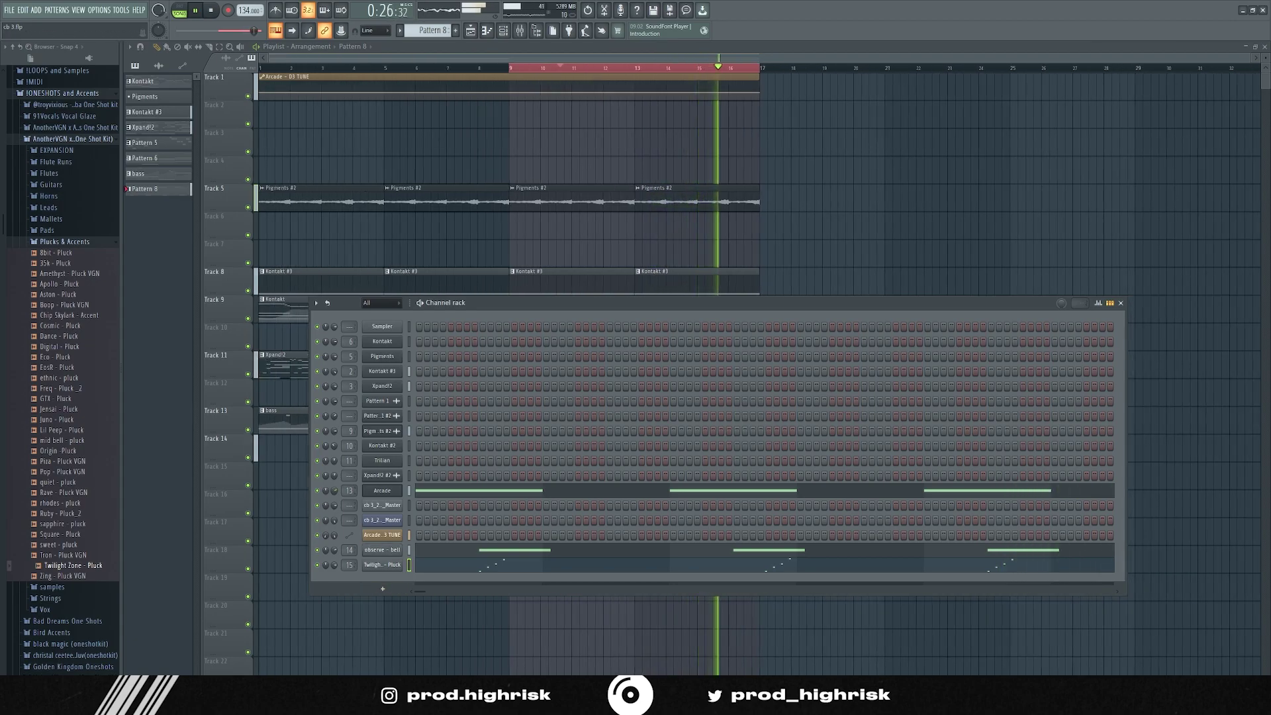
left_click_drag(715, 303, 705, 249)
key("XF86AudioLowerVolume")
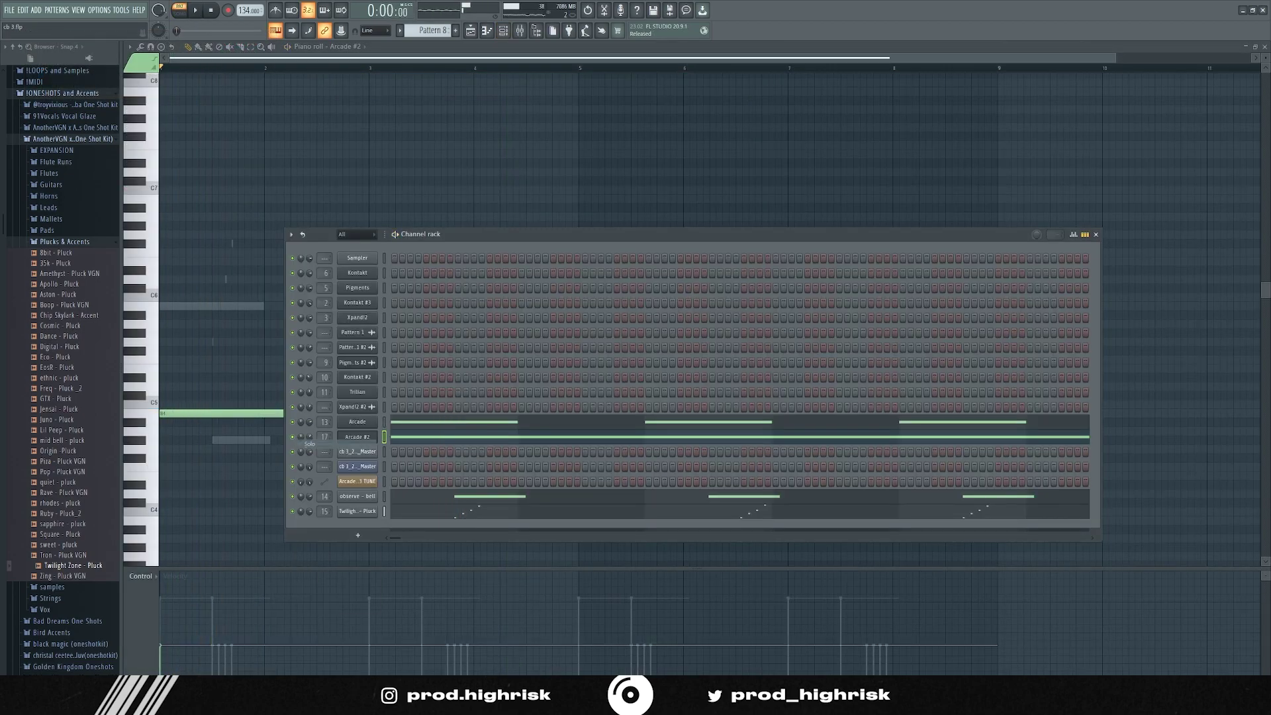
Step: Play Pattern 8 and set the Arcade #2 control lane to channel volume
key("space")
key("F6")
left_click(142, 576)
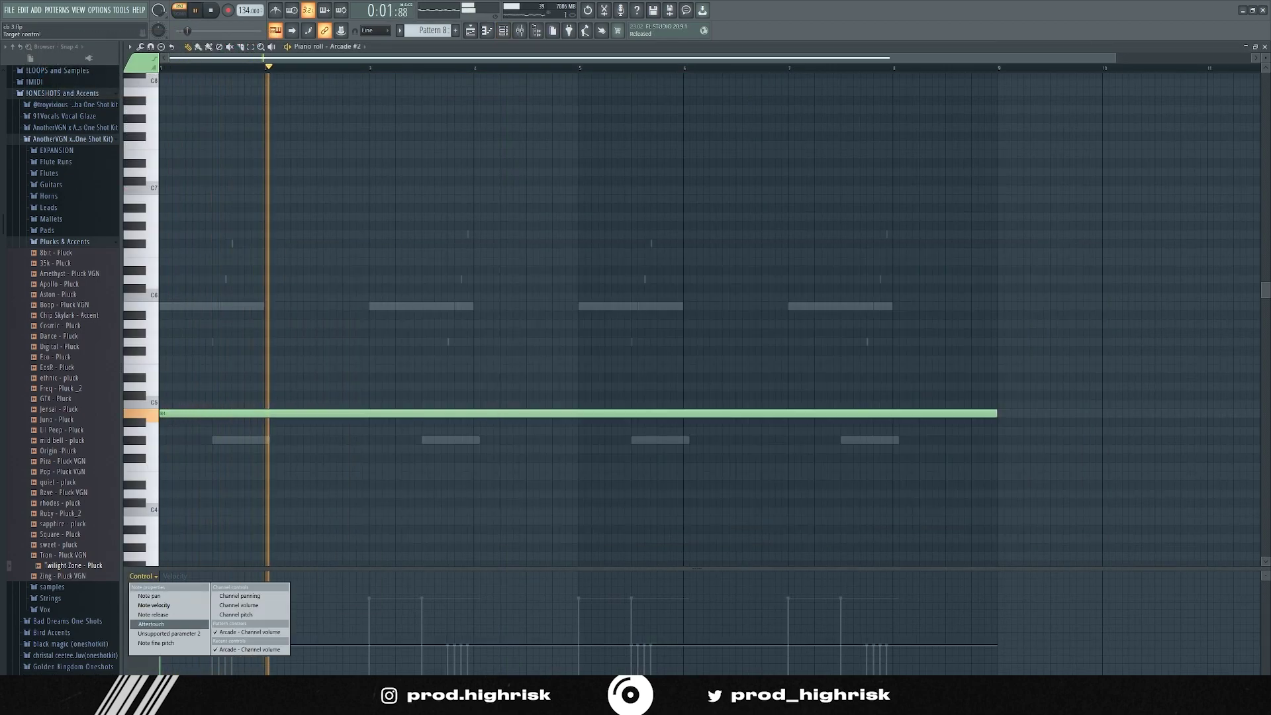
left_click(239, 605)
Step: Audition Pattern 8 within the song and check the Arcade #2 effects chain and level in the mixer
key("space")
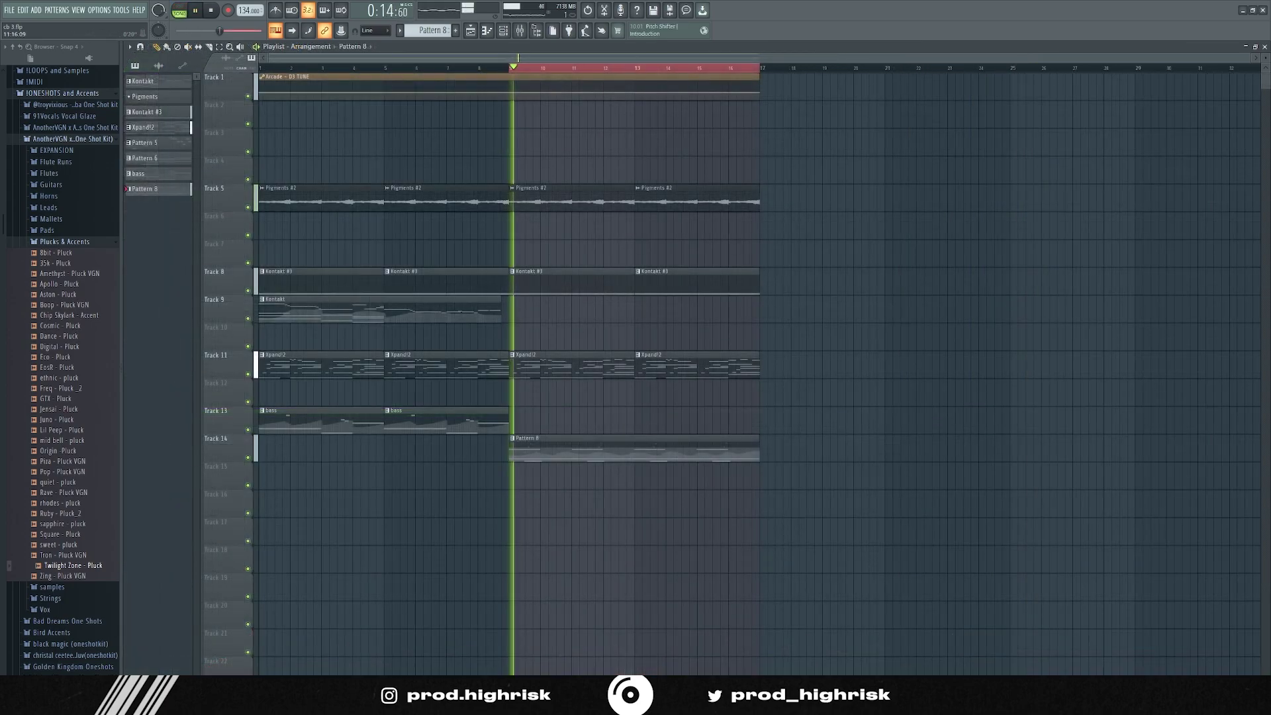
key("F9")
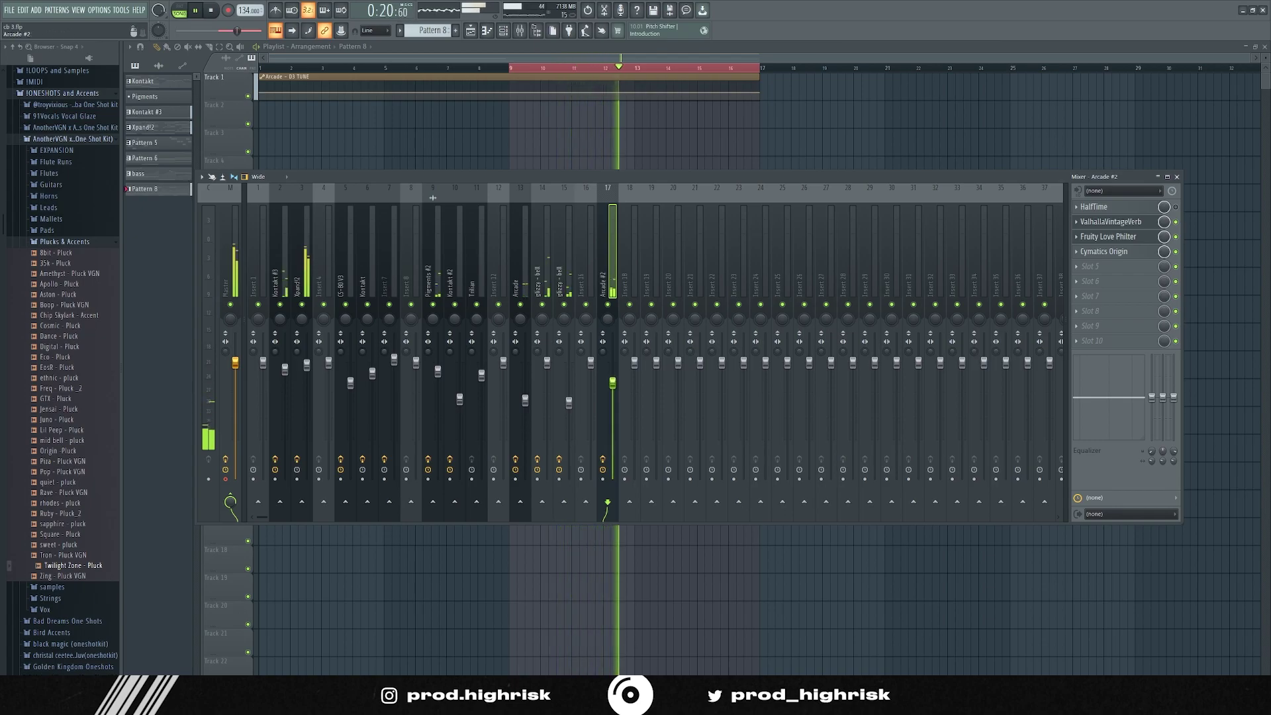
key("F9")
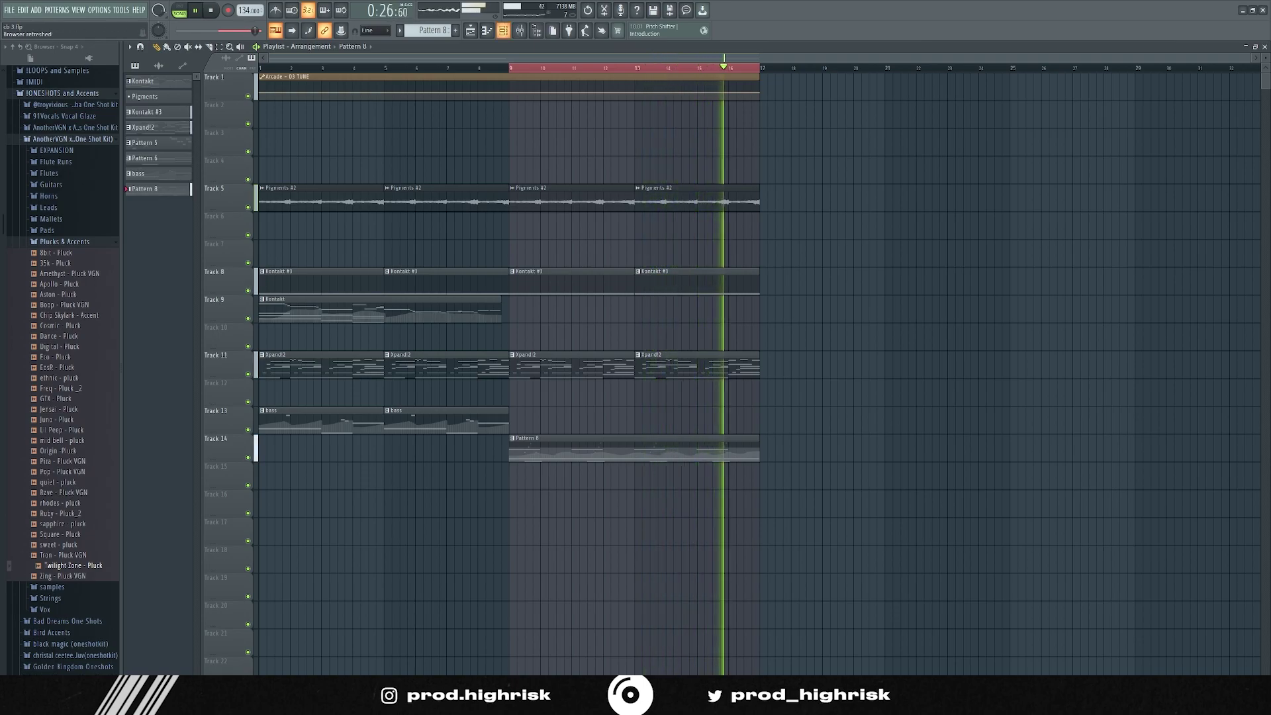
Step: Add a third Arcade channel with the Entropic Revenge kit, put HalfTime on its mixer track and lower its level
key("F6")
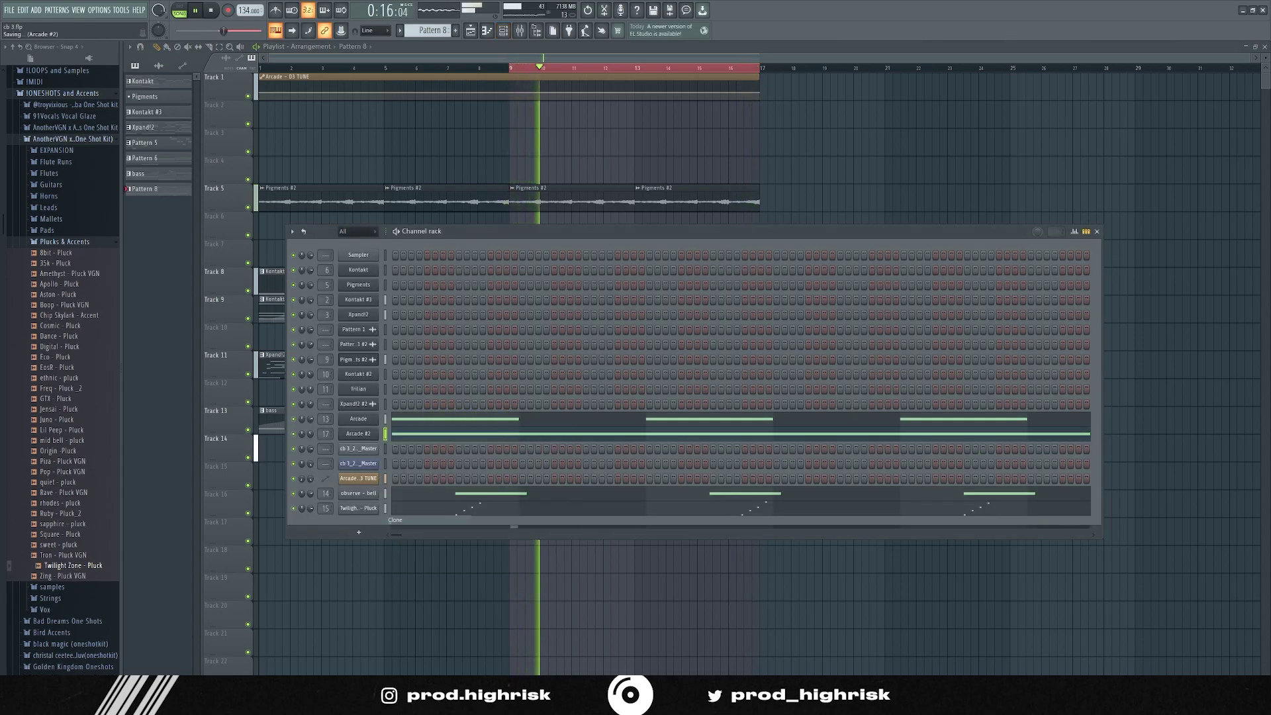
left_click(358, 434)
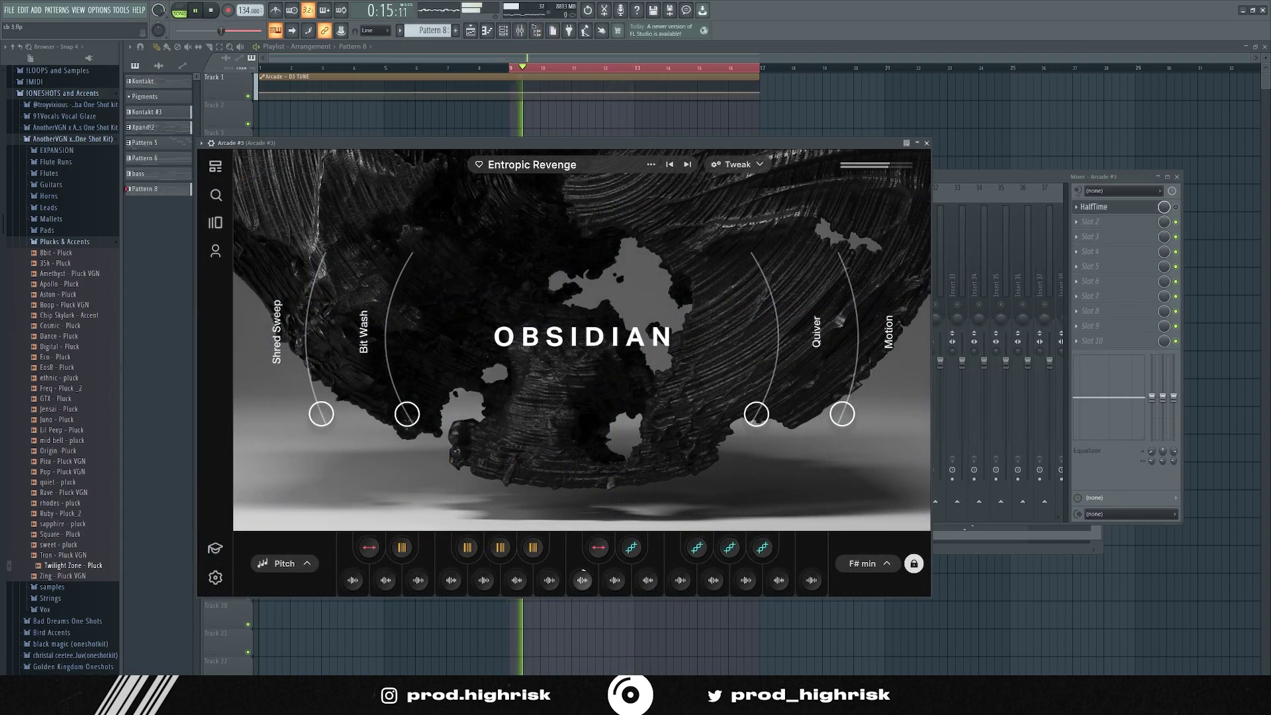
key("F9")
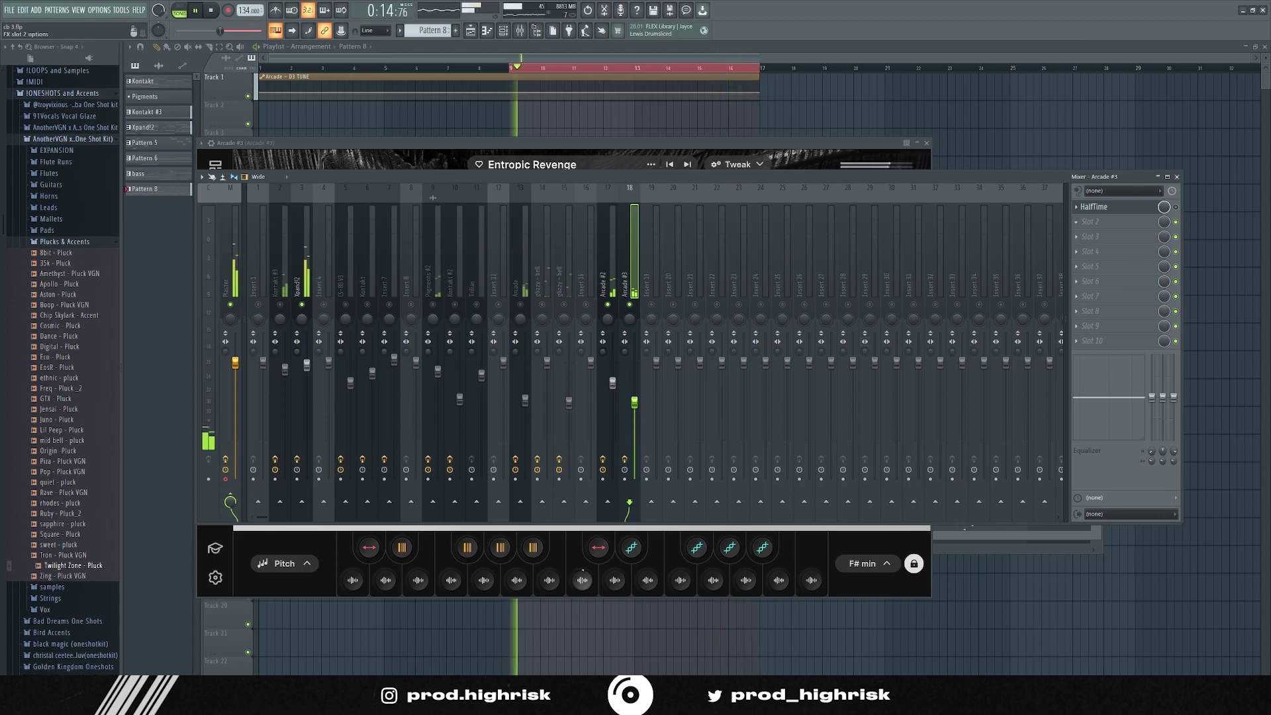
Step: Draw a C5 note spanning all eight bars for Arcade #3 and return to the playlist
key("F7")
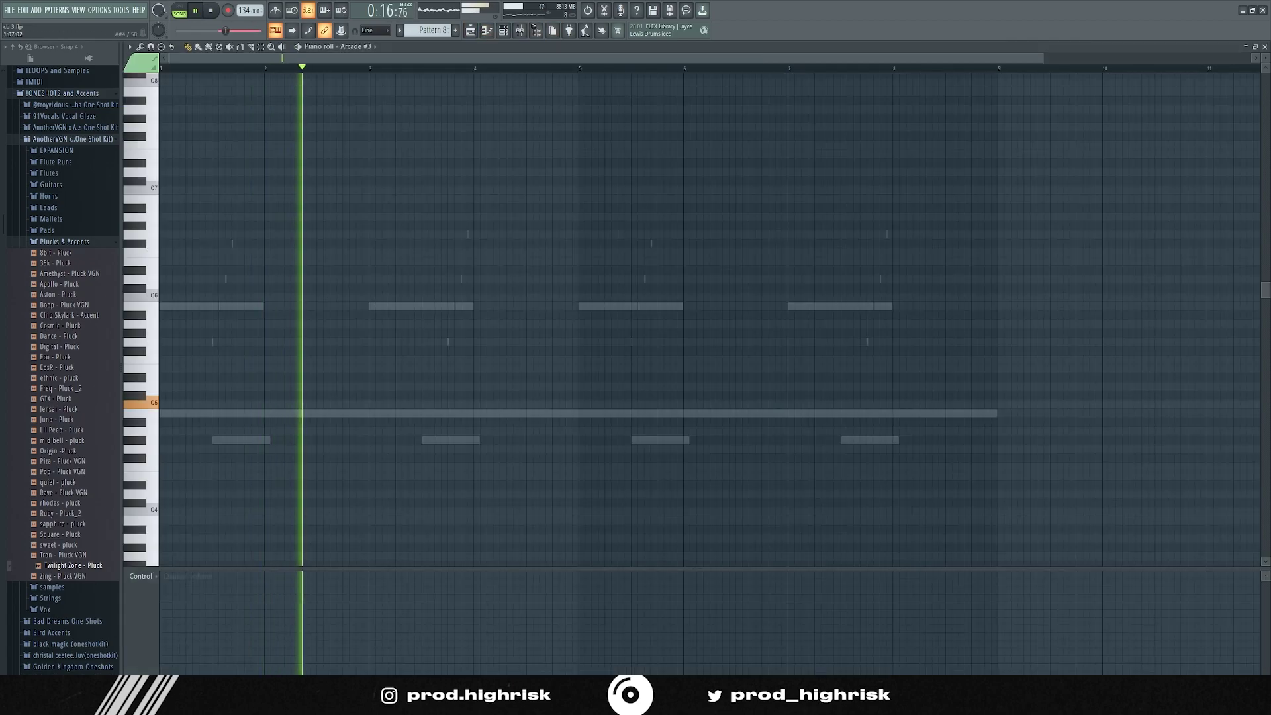
left_click(162, 405)
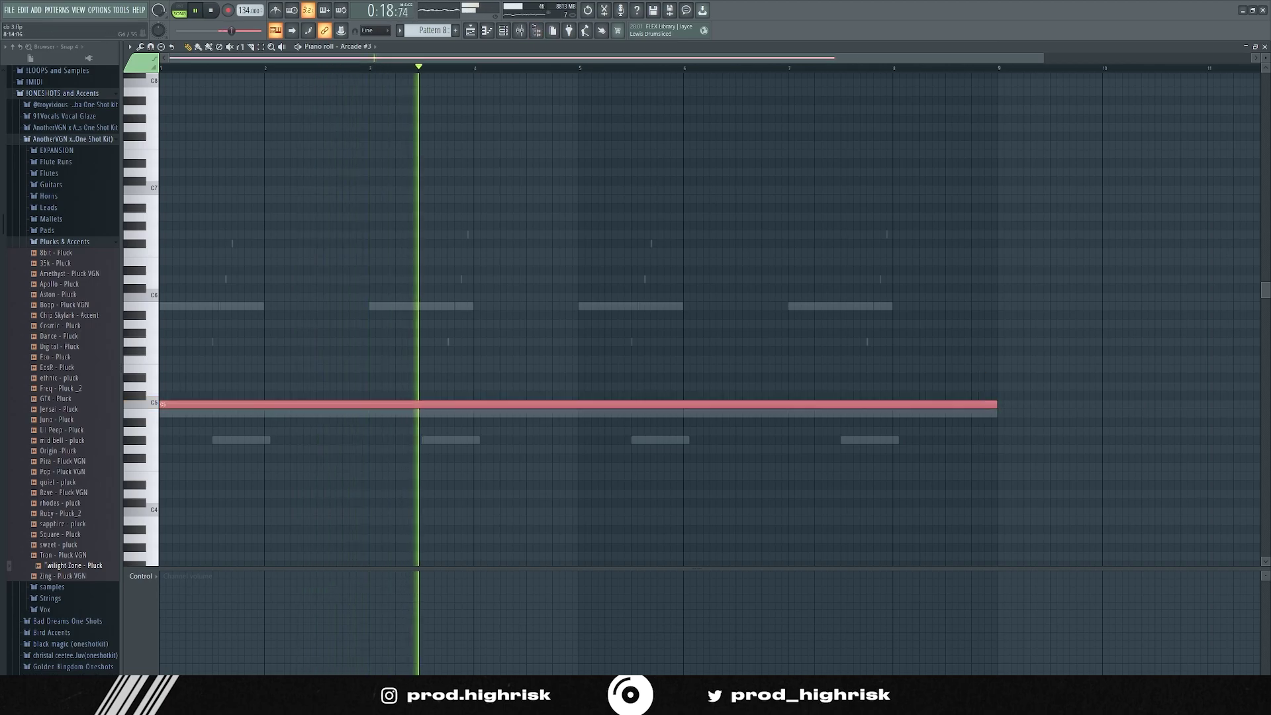
key("F5")
Step: Play the looped section and rebalance the mixer levels of Arcade #2 and Arcade #3, lowering both
key("F9")
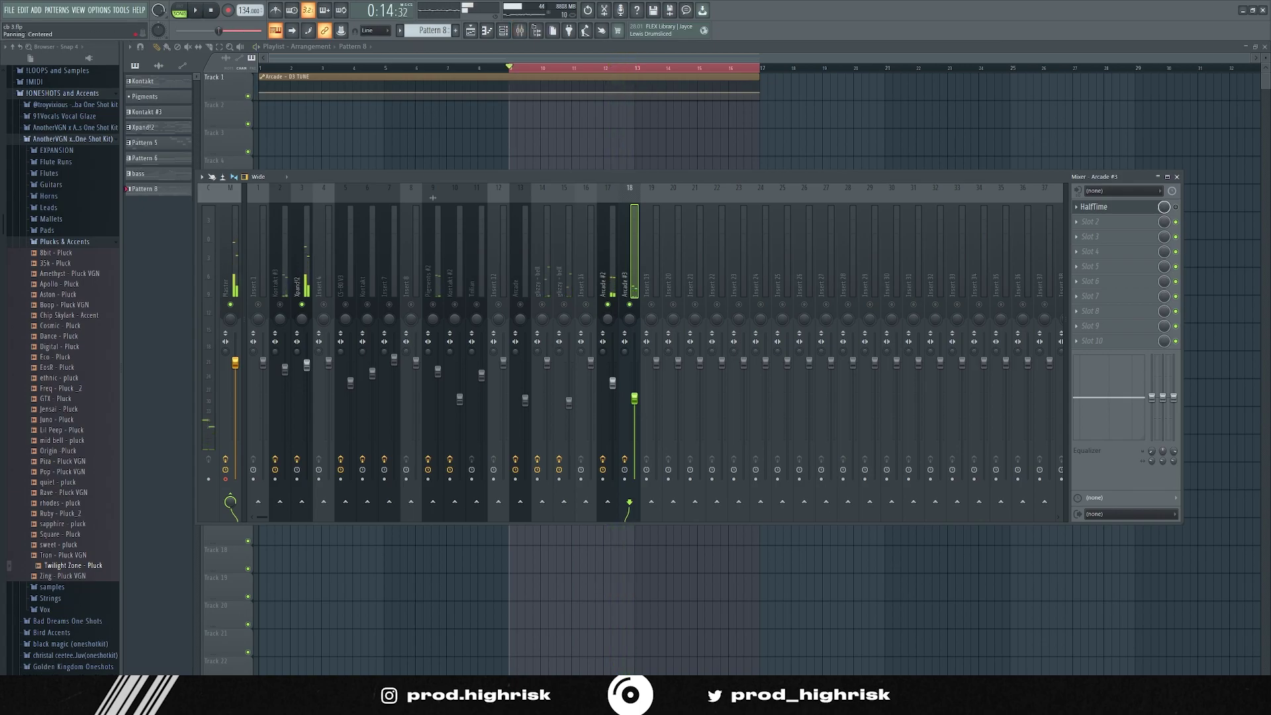
left_click(503, 31)
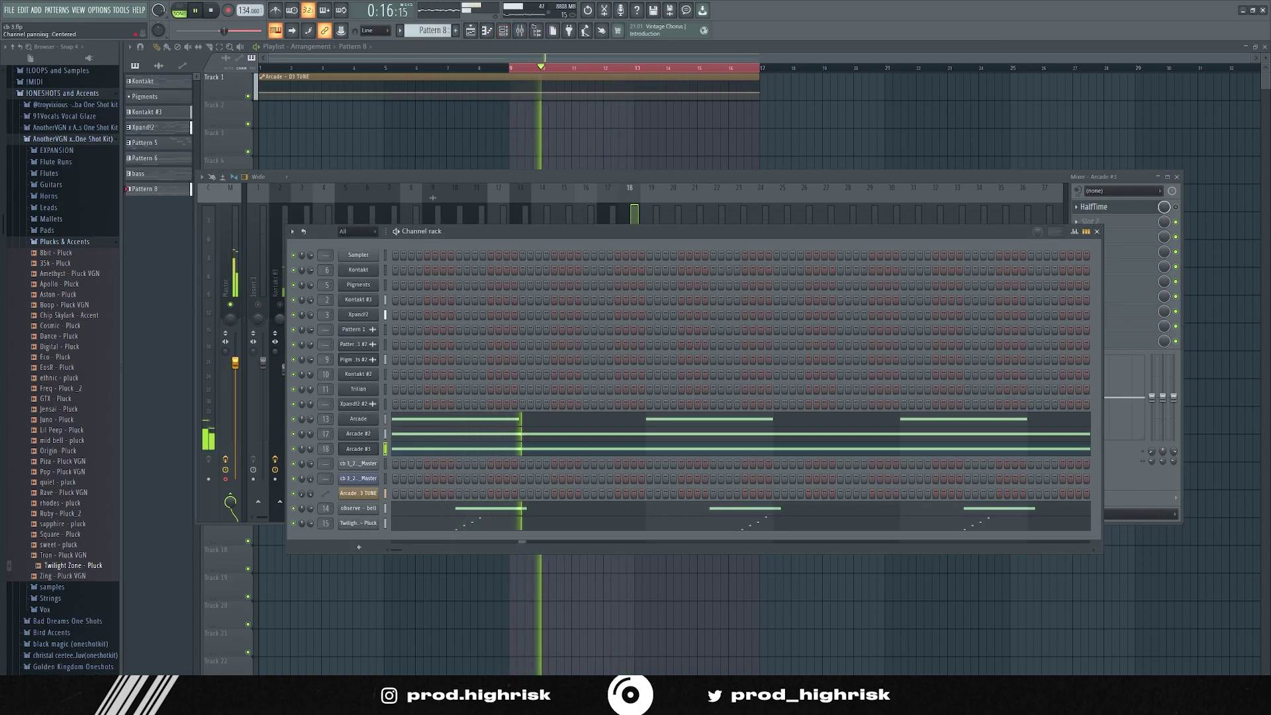
left_click(630, 210)
key("space")
left_click(612, 383)
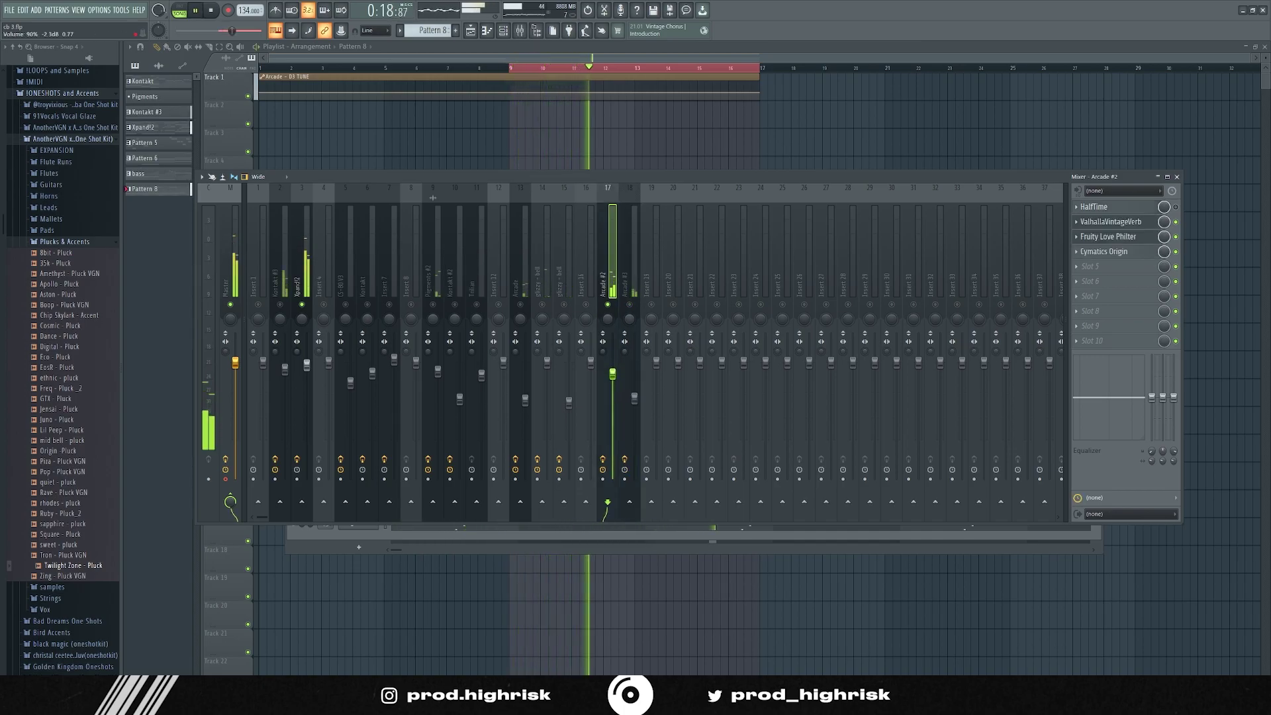
left_click(630, 305)
left_click_drag(634, 397, 634, 399)
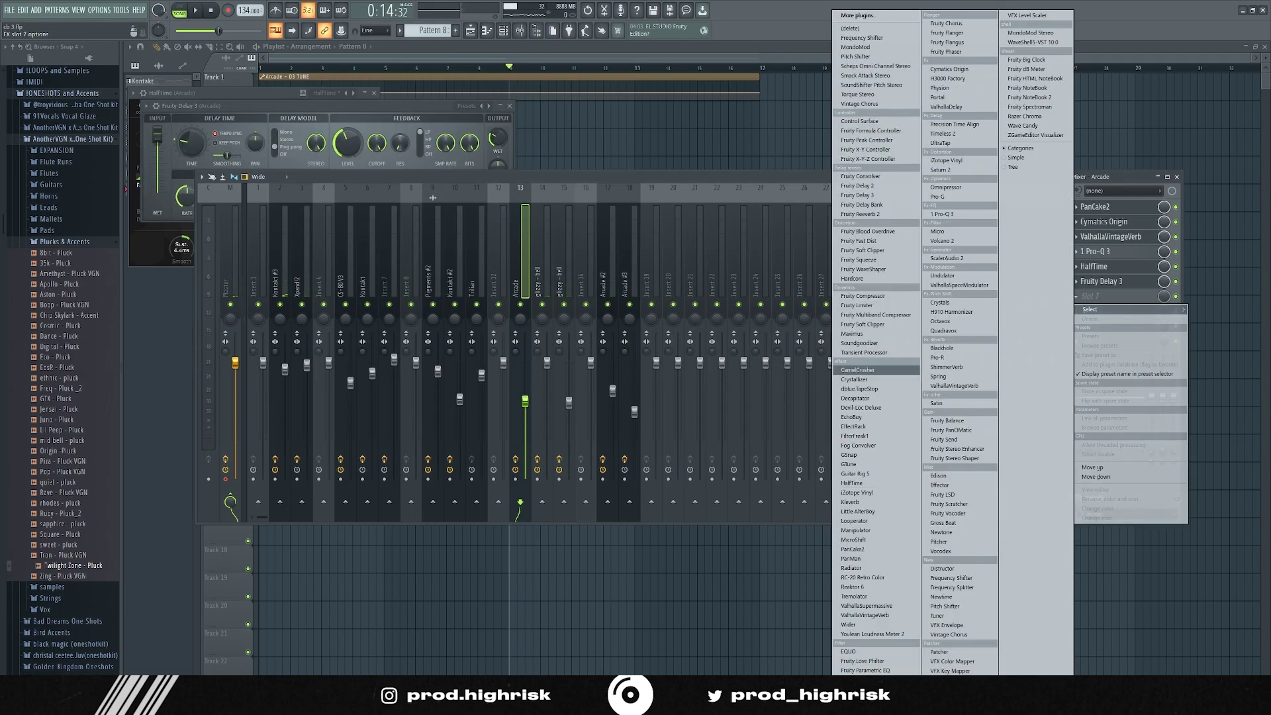
Step: Load Fruity Love Philter in slot 7 of the Arcade mixer track and switch off its HalfTime effect
left_click(877, 662)
left_click(1176, 266)
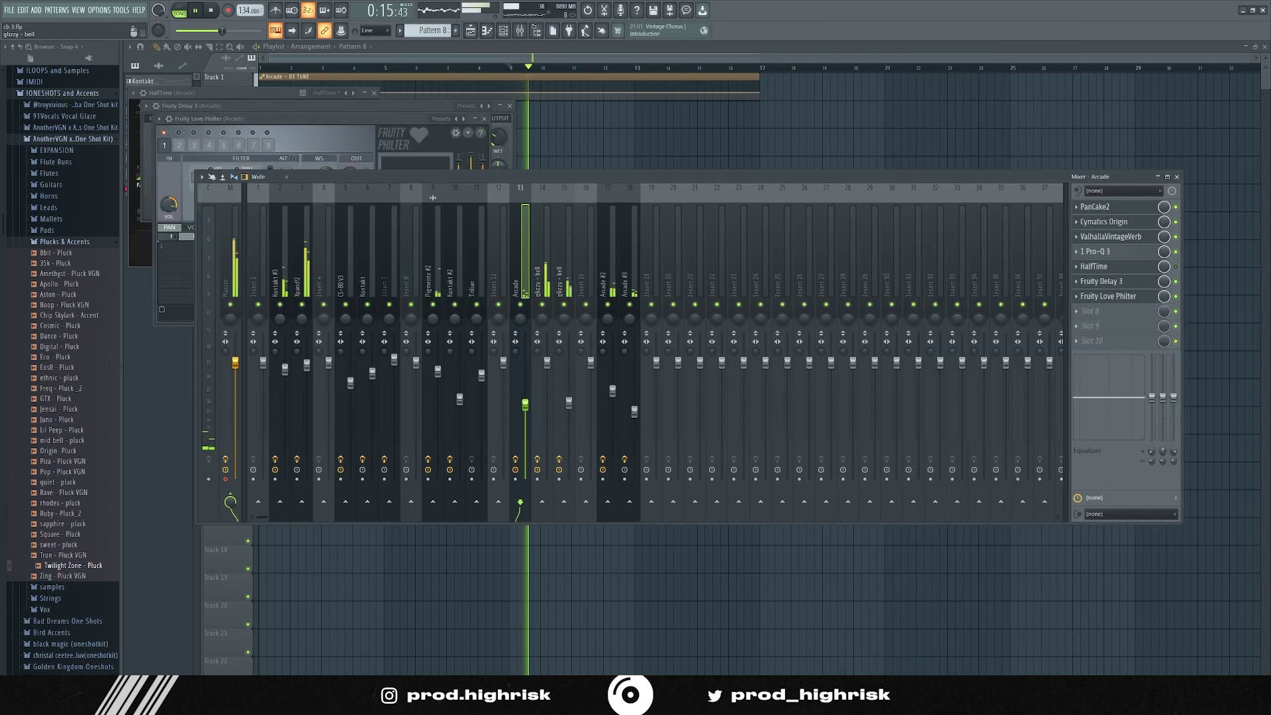